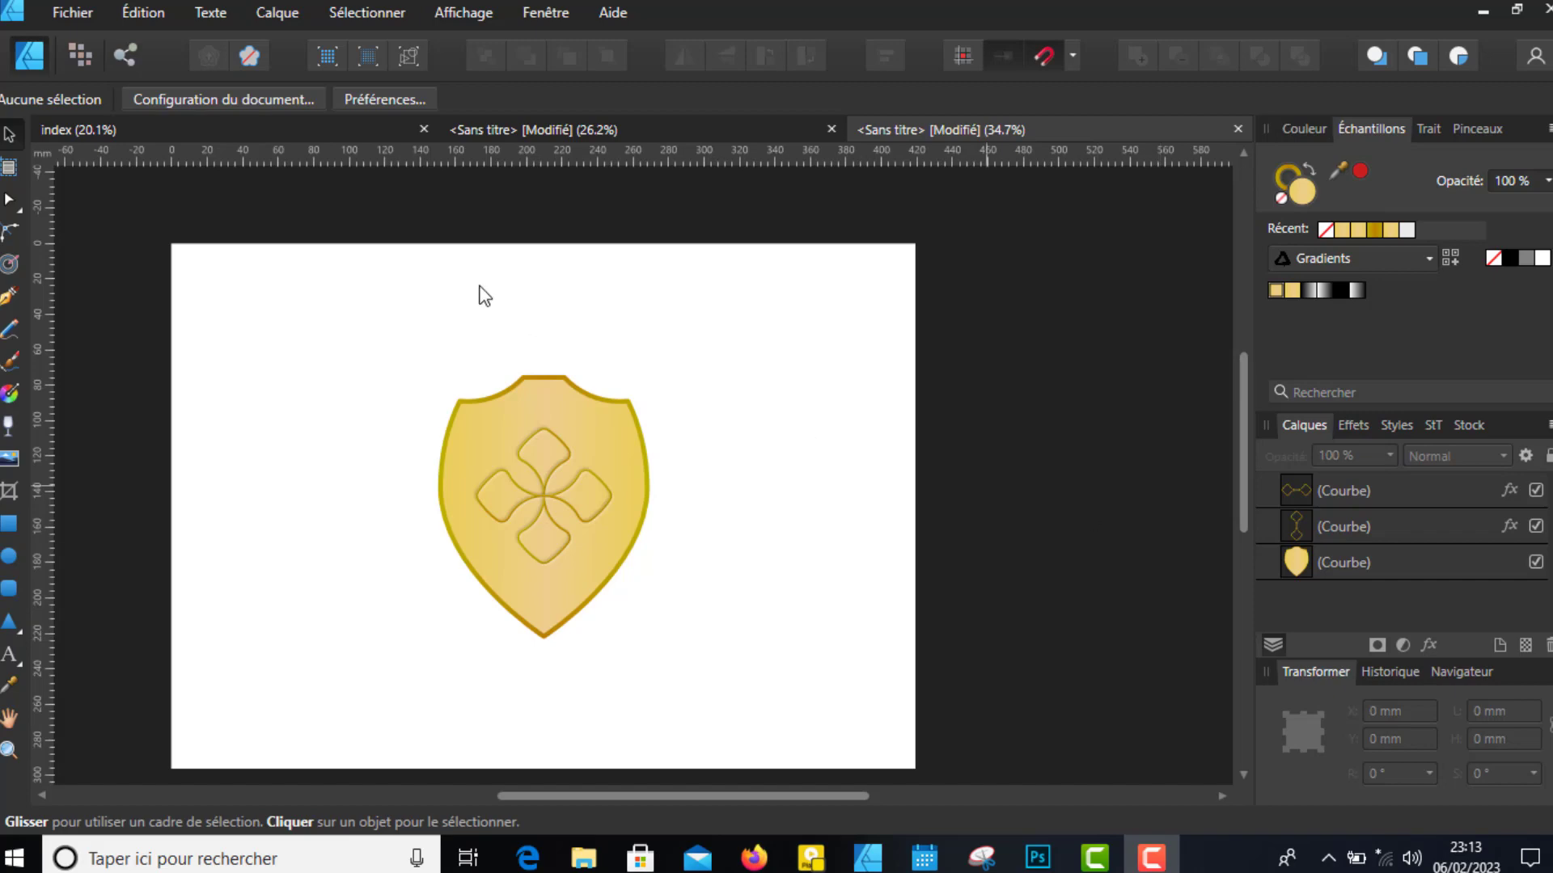
Create a new landscape A3 document, 420 × 297 mm
left_click(84, 14)
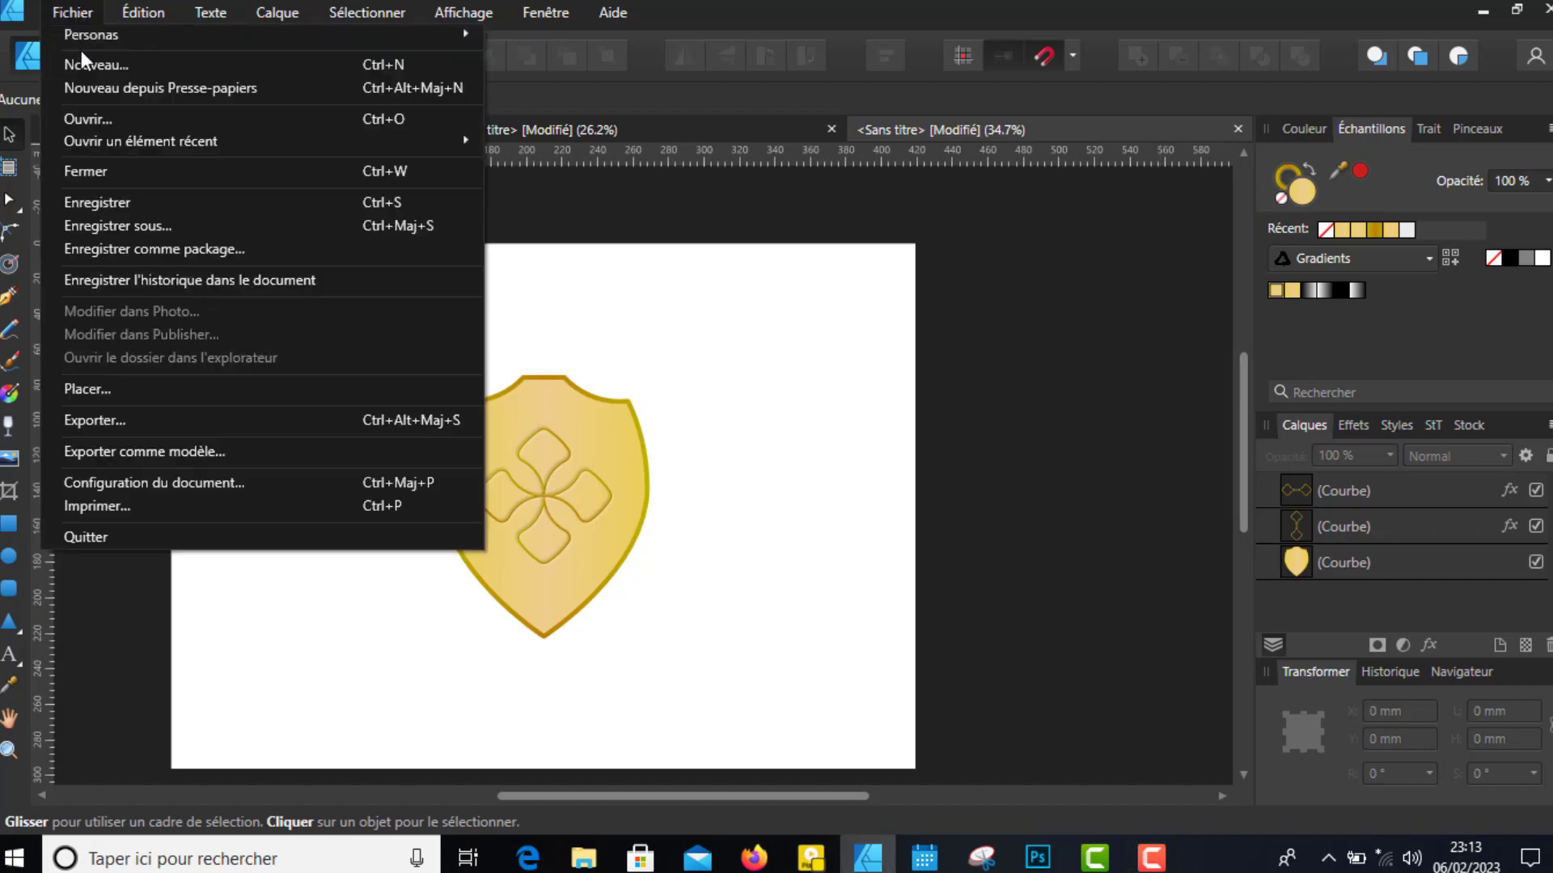
left_click(85, 64)
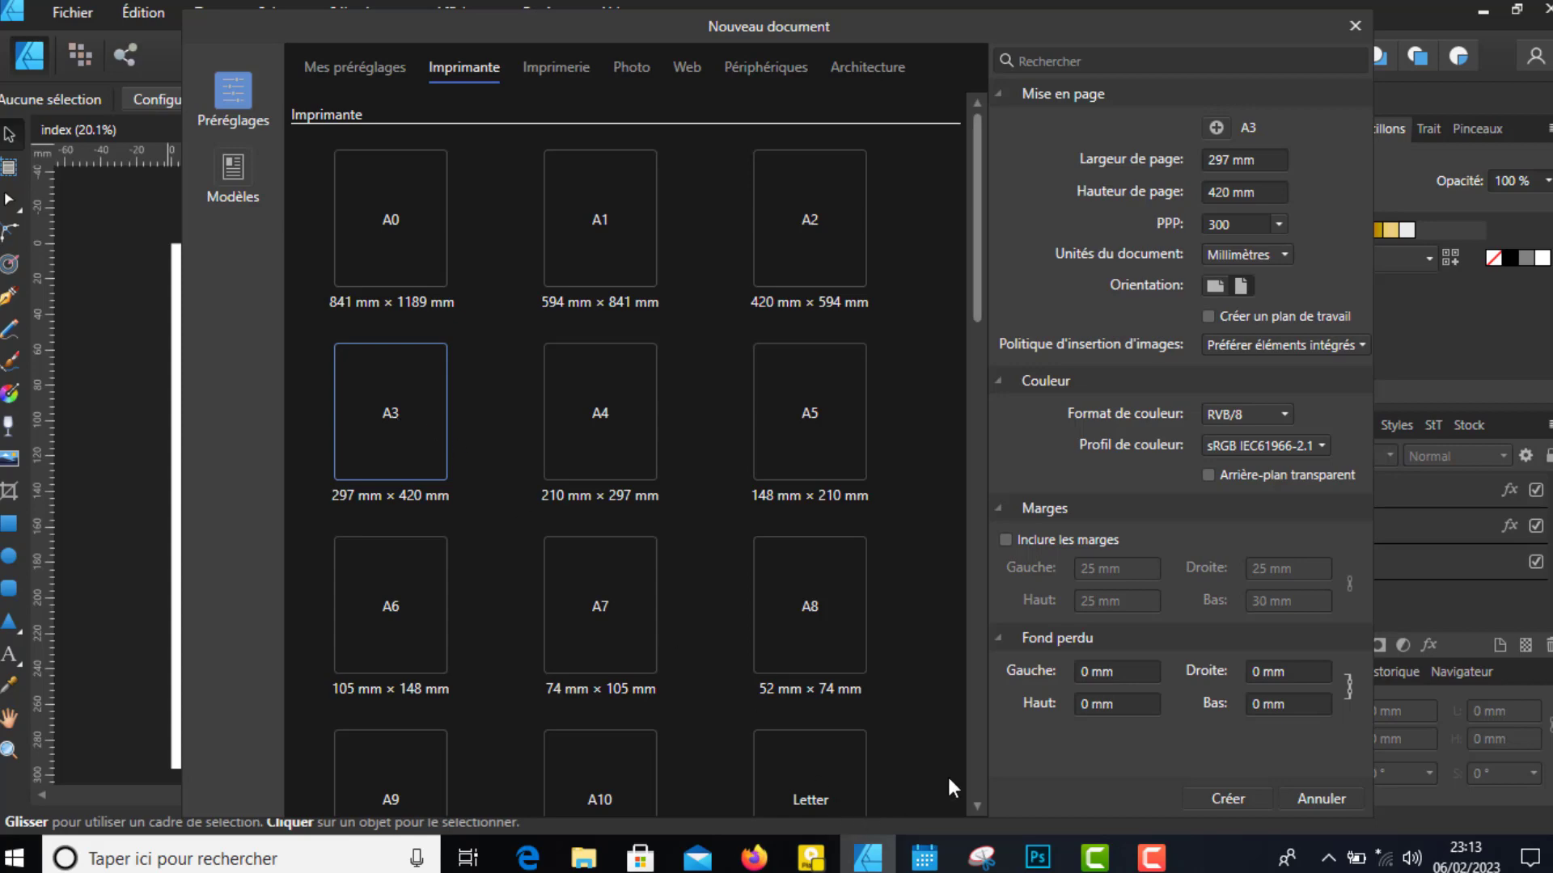
left_click(1214, 287)
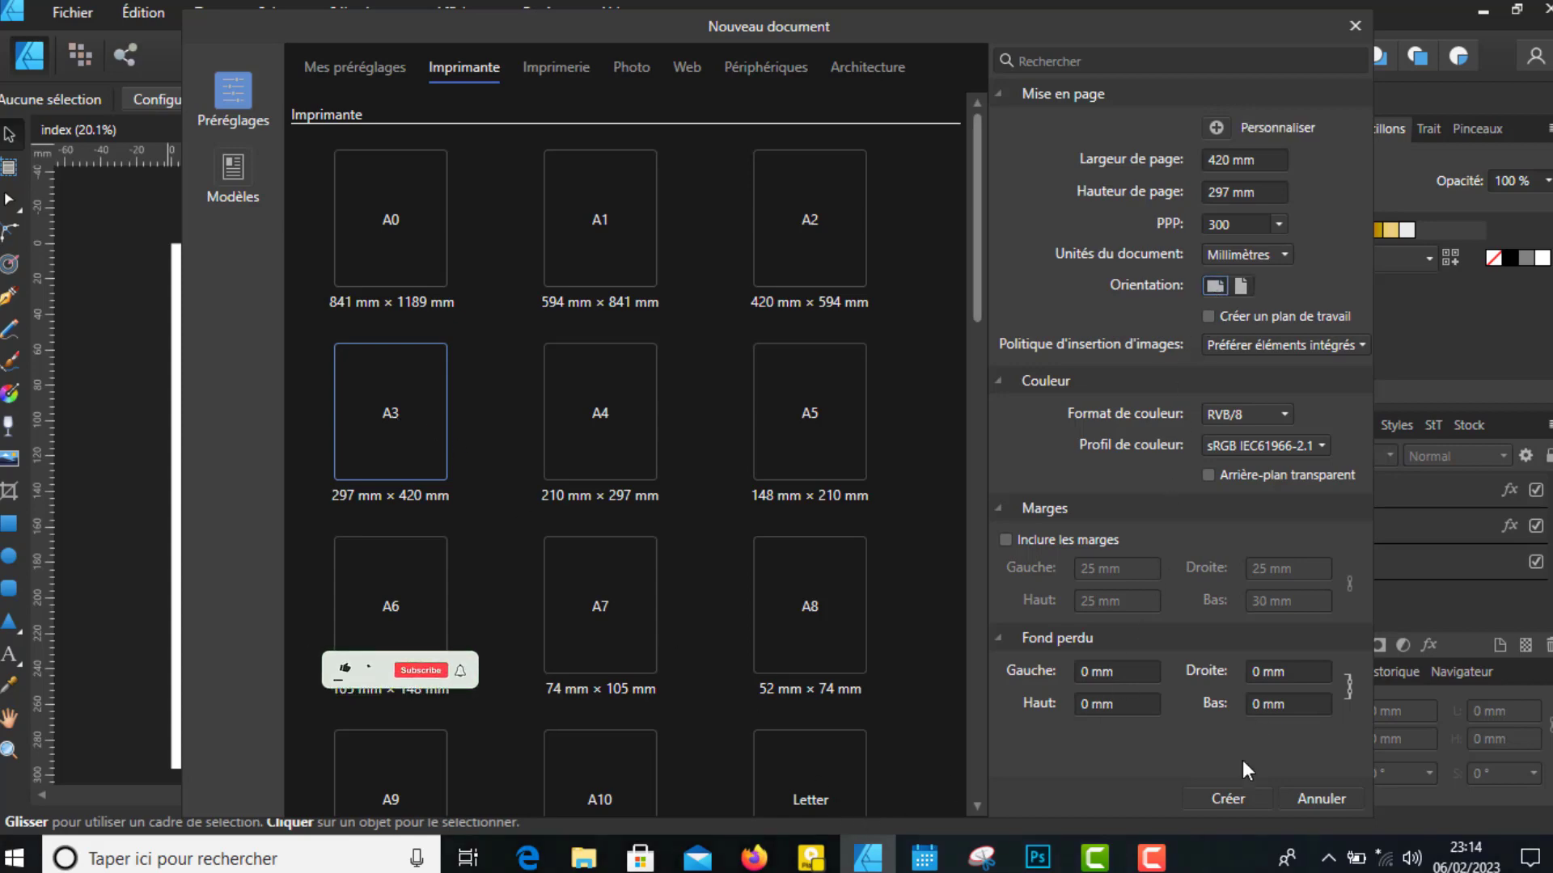
left_click(1236, 793)
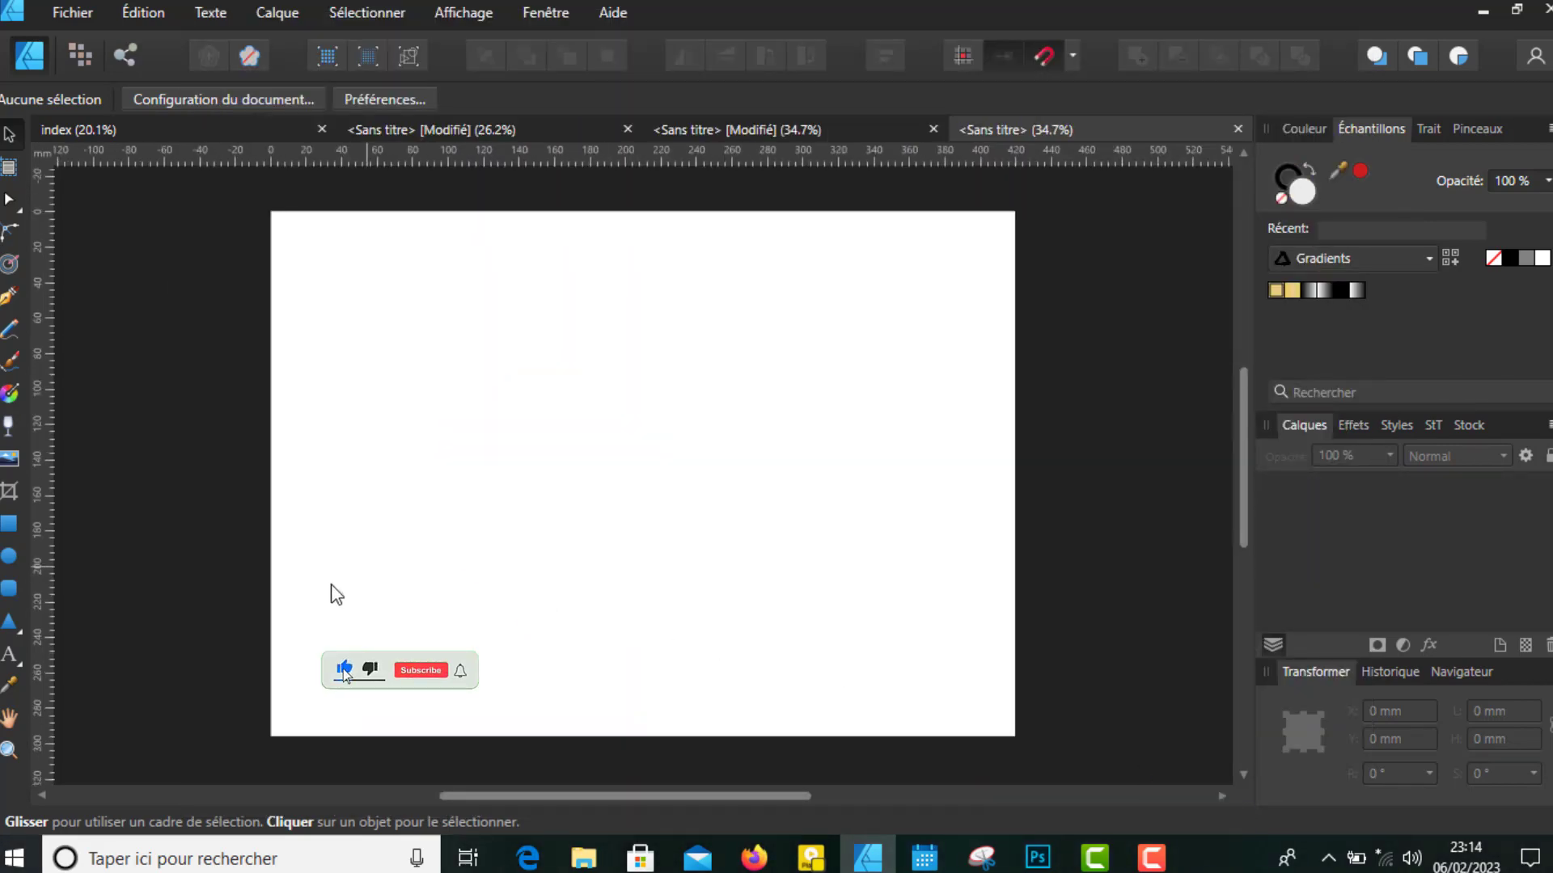
Draw a tall oval and move it up toward the page centre
left_click(9, 558)
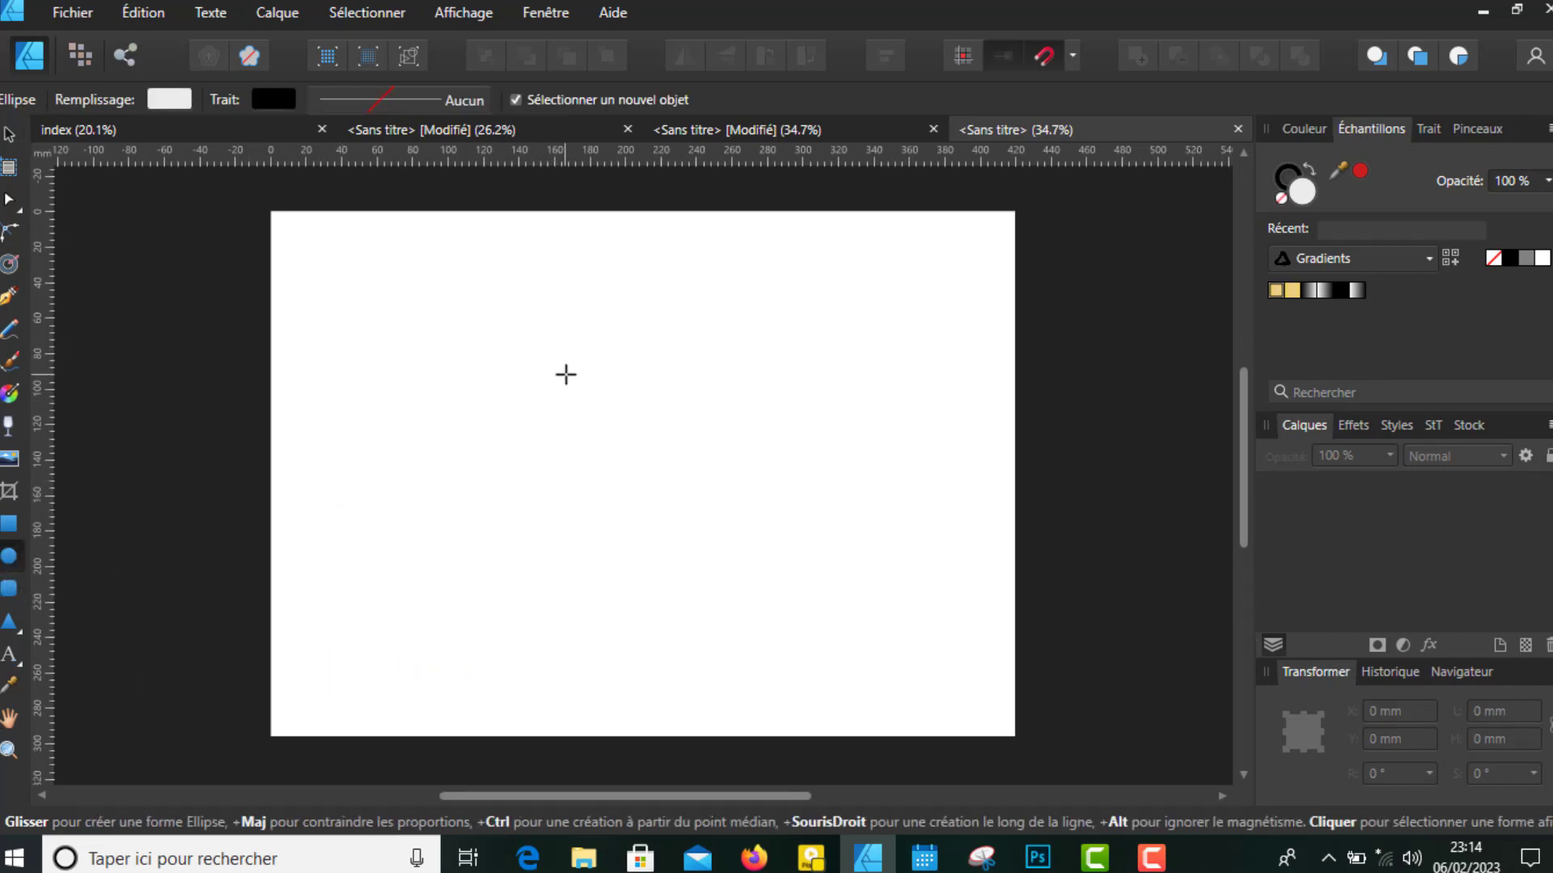
mouse_move(565, 374)
left_mouse_down()
mouse_move(737, 651)
mouse_move(745, 700)
mouse_move(809, 715)
left_mouse_up()
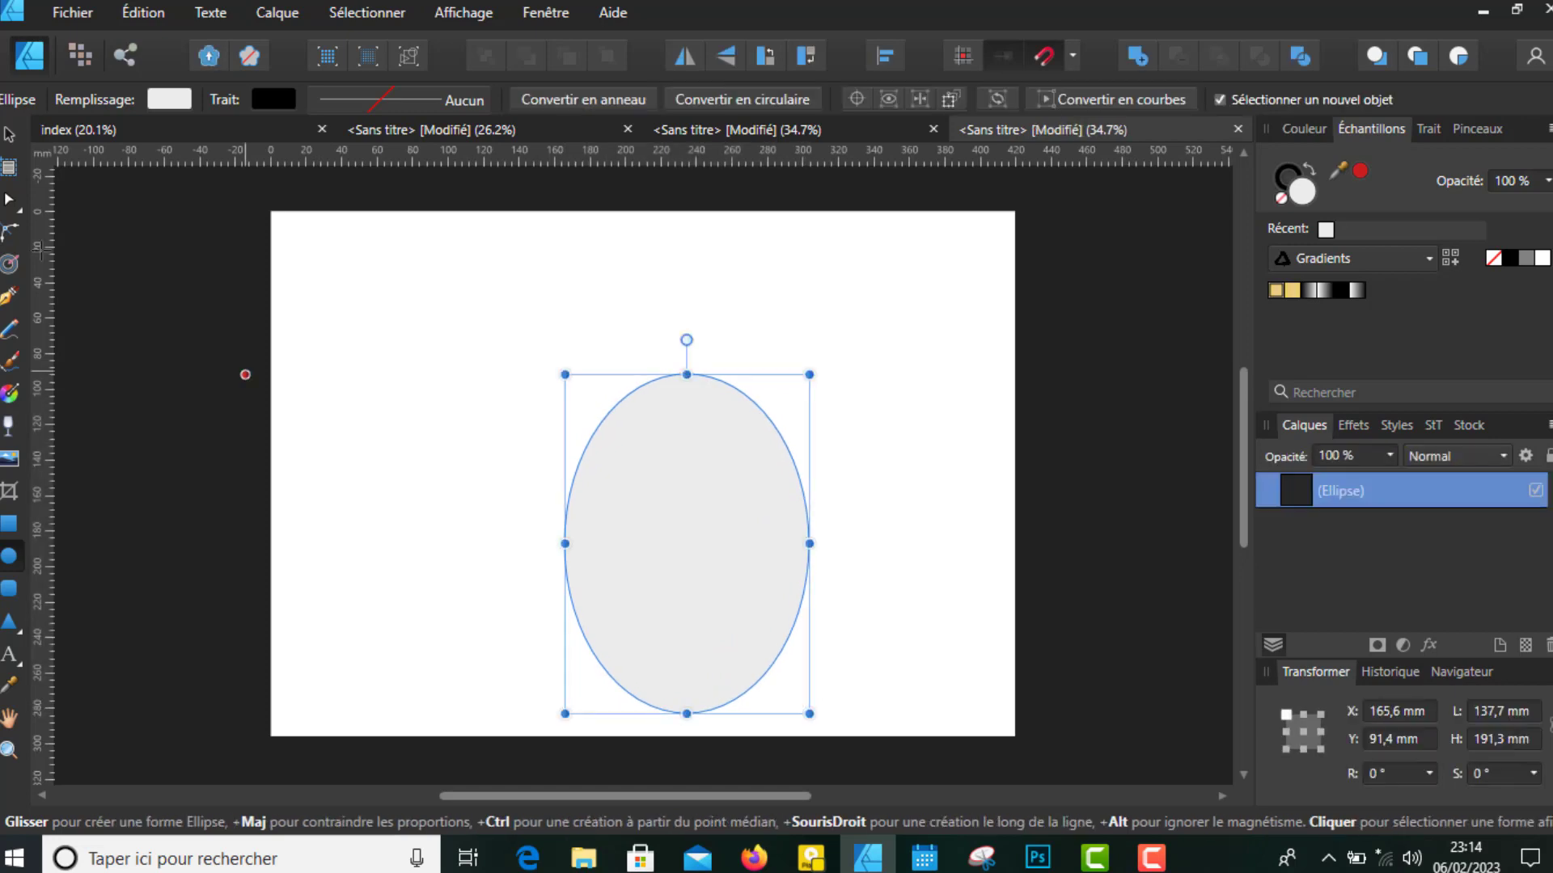
left_click(10, 135)
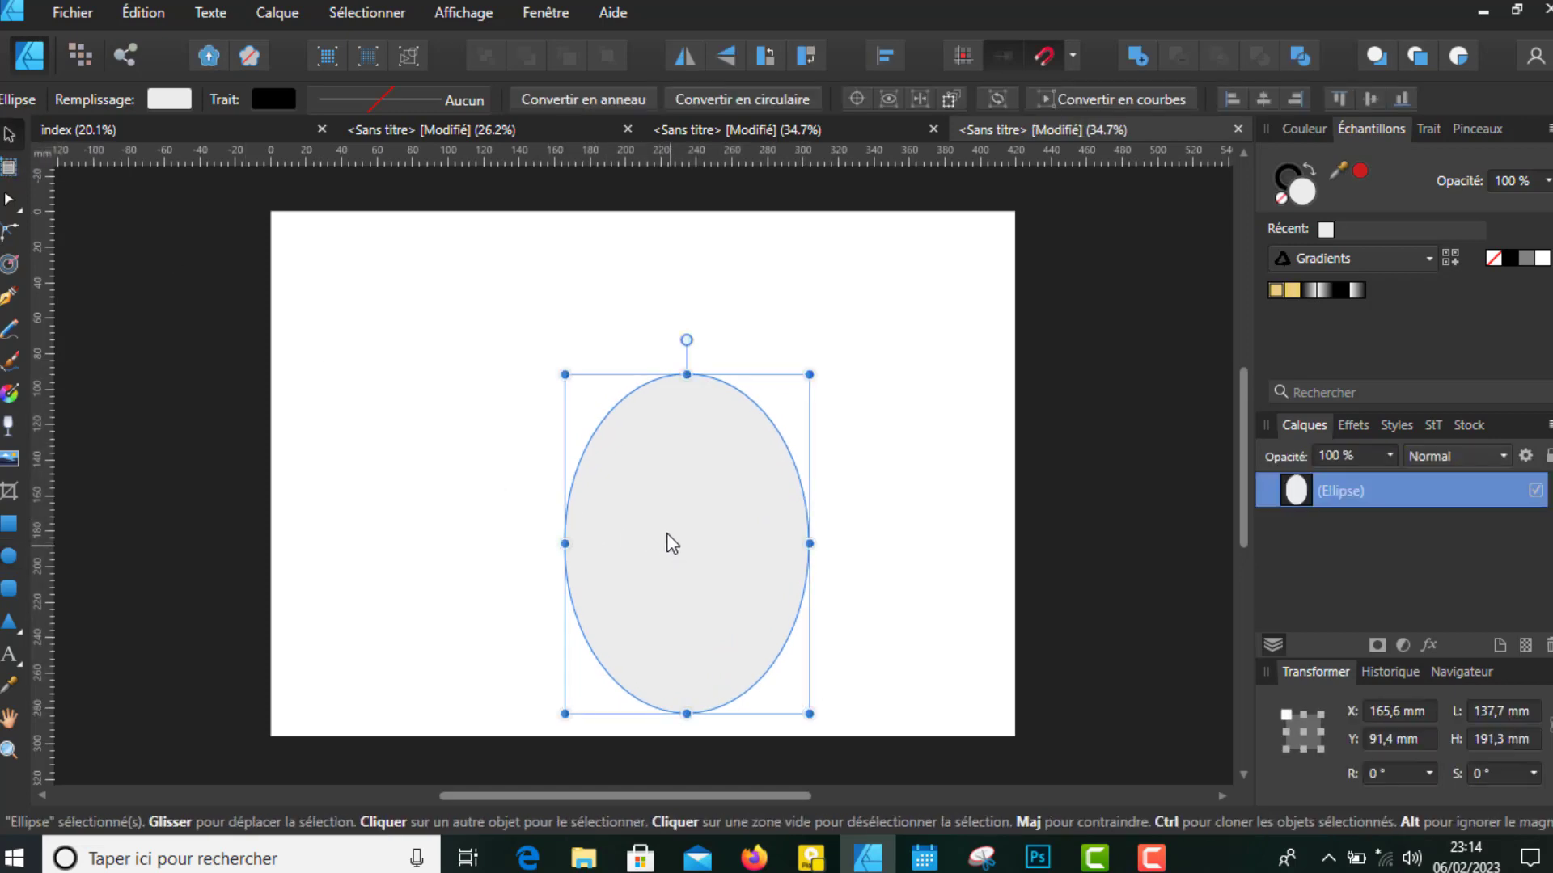
left_click_drag(668, 542, 637, 486)
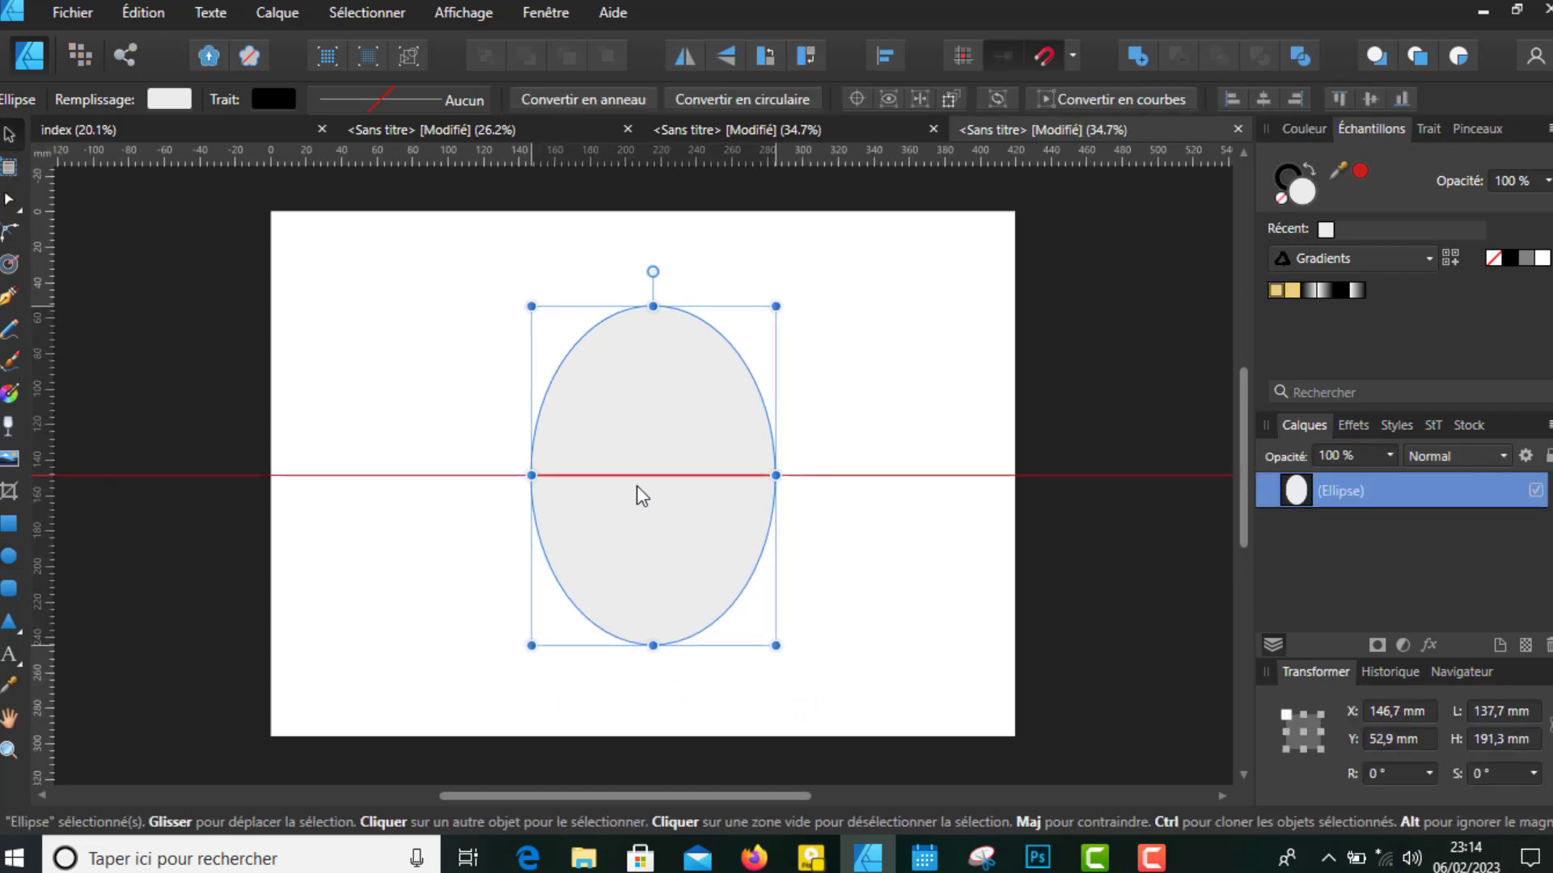
left_click(878, 388)
left_click(659, 442)
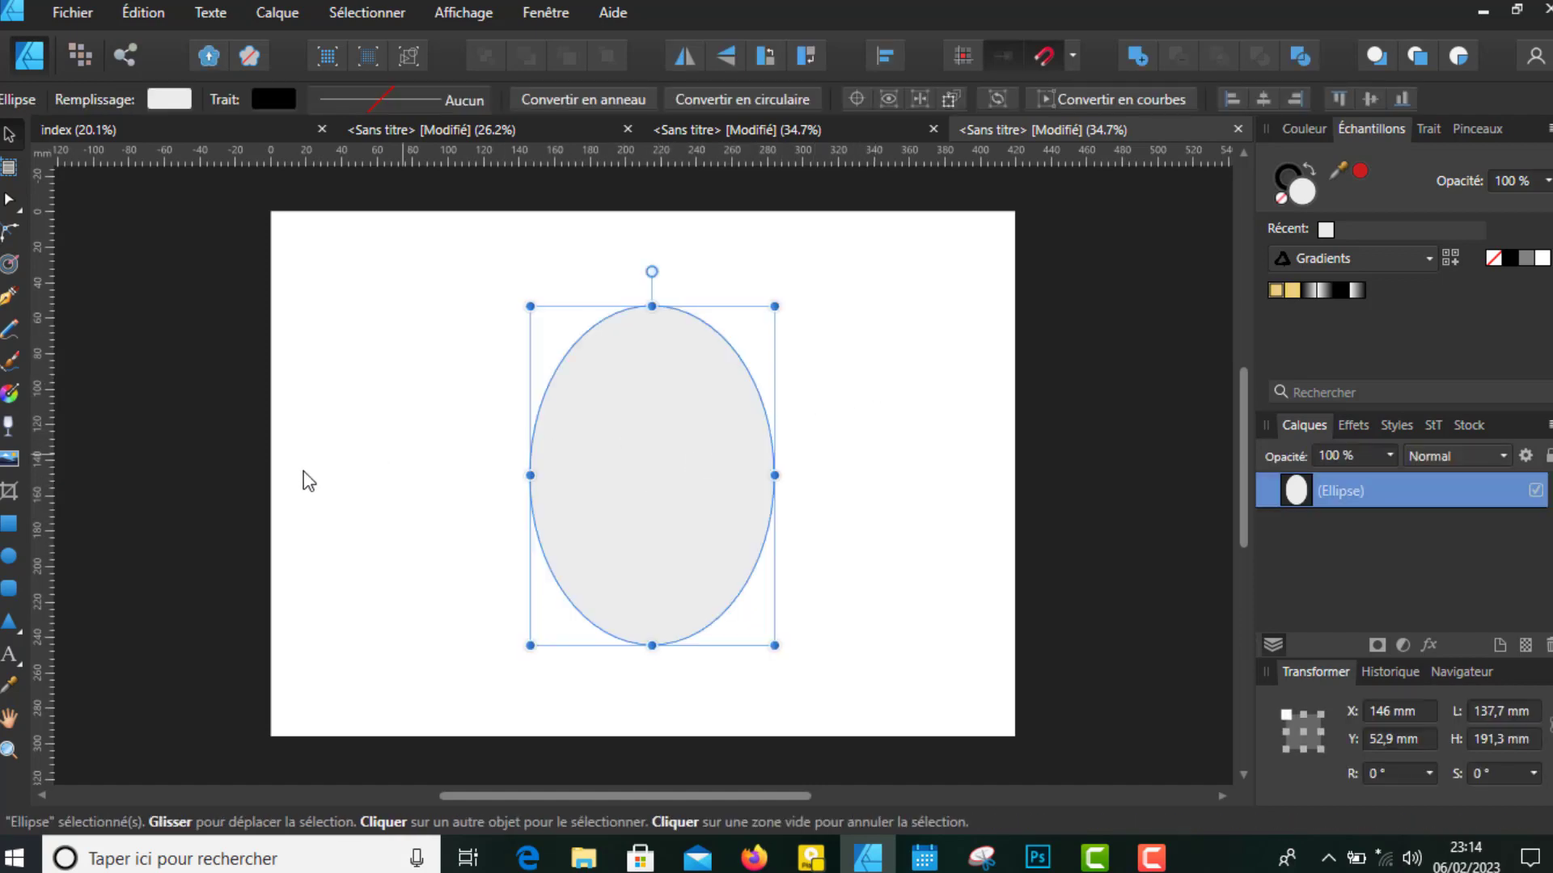
Draw a circle of about 115.2 mm at the page's upper left
left_click(17, 560)
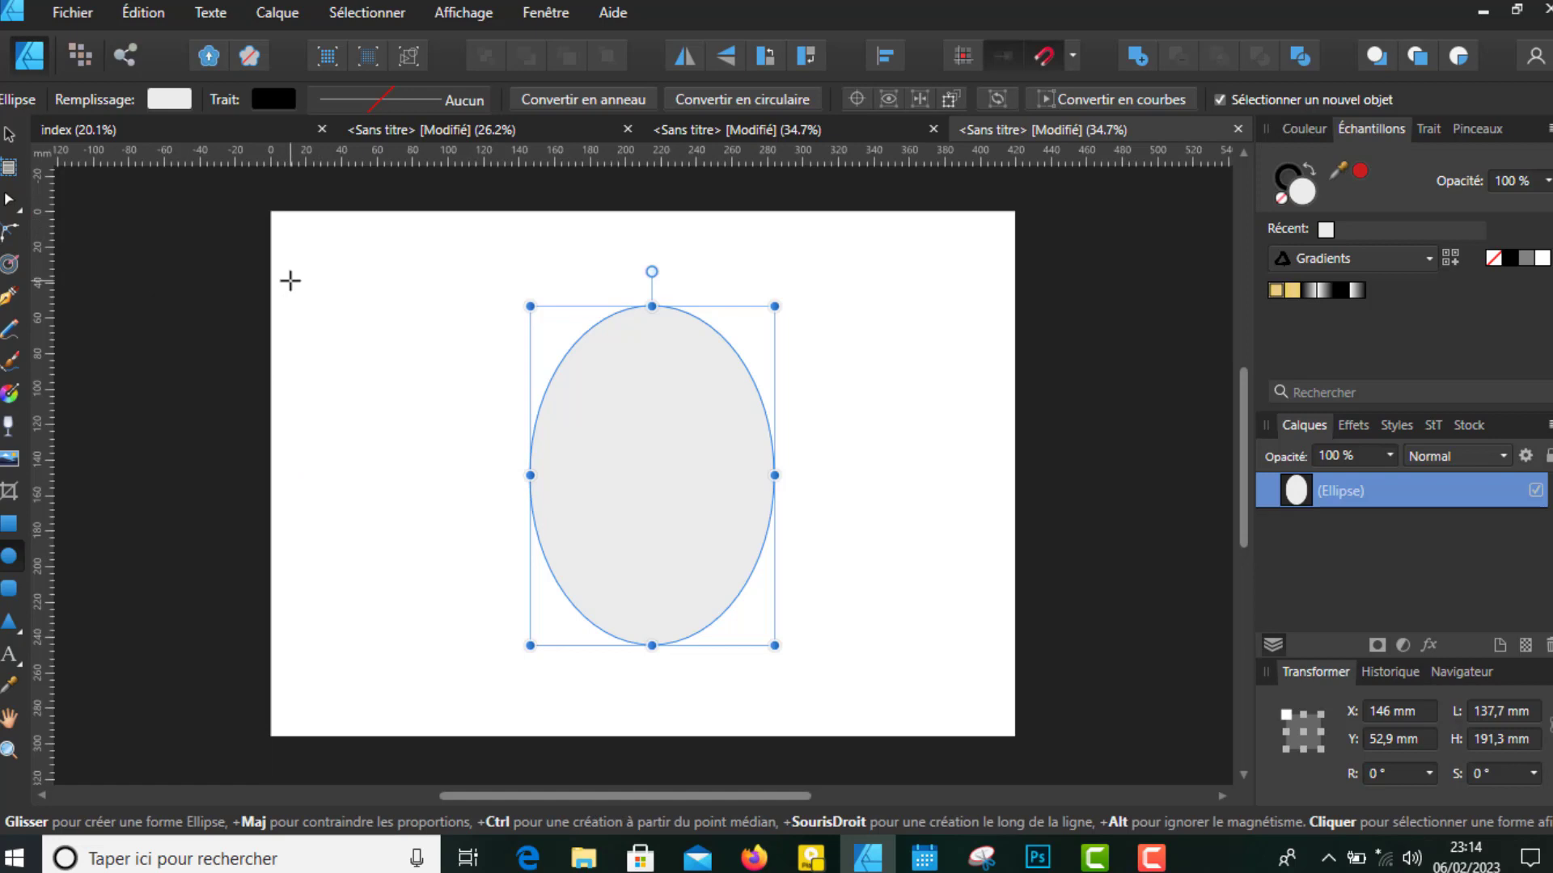
left_click_drag(294, 271, 496, 477)
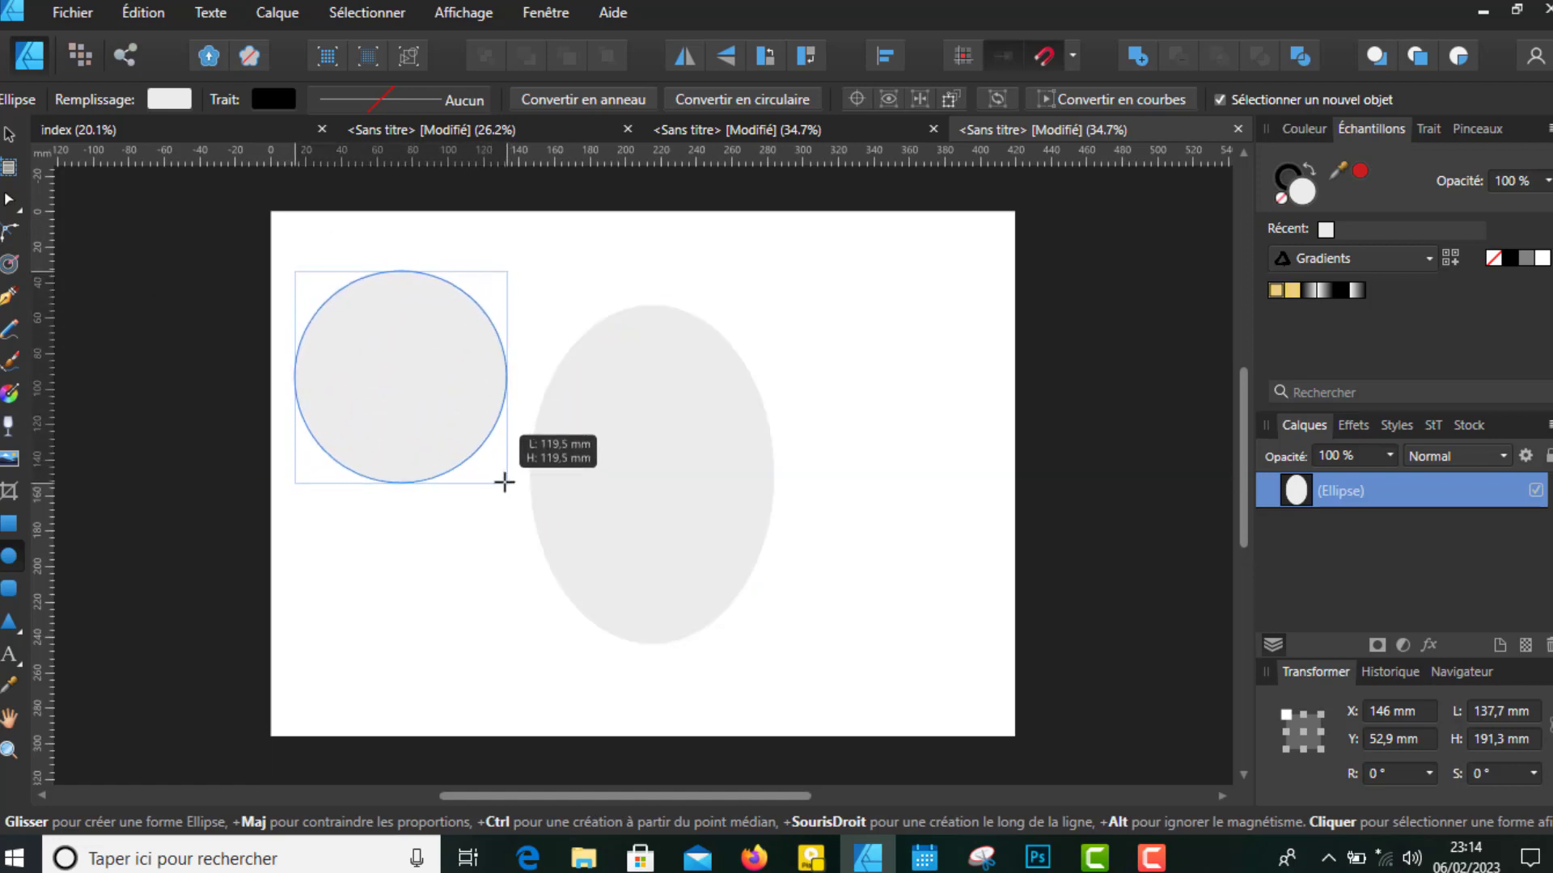
left_click_drag(496, 477, 500, 476)
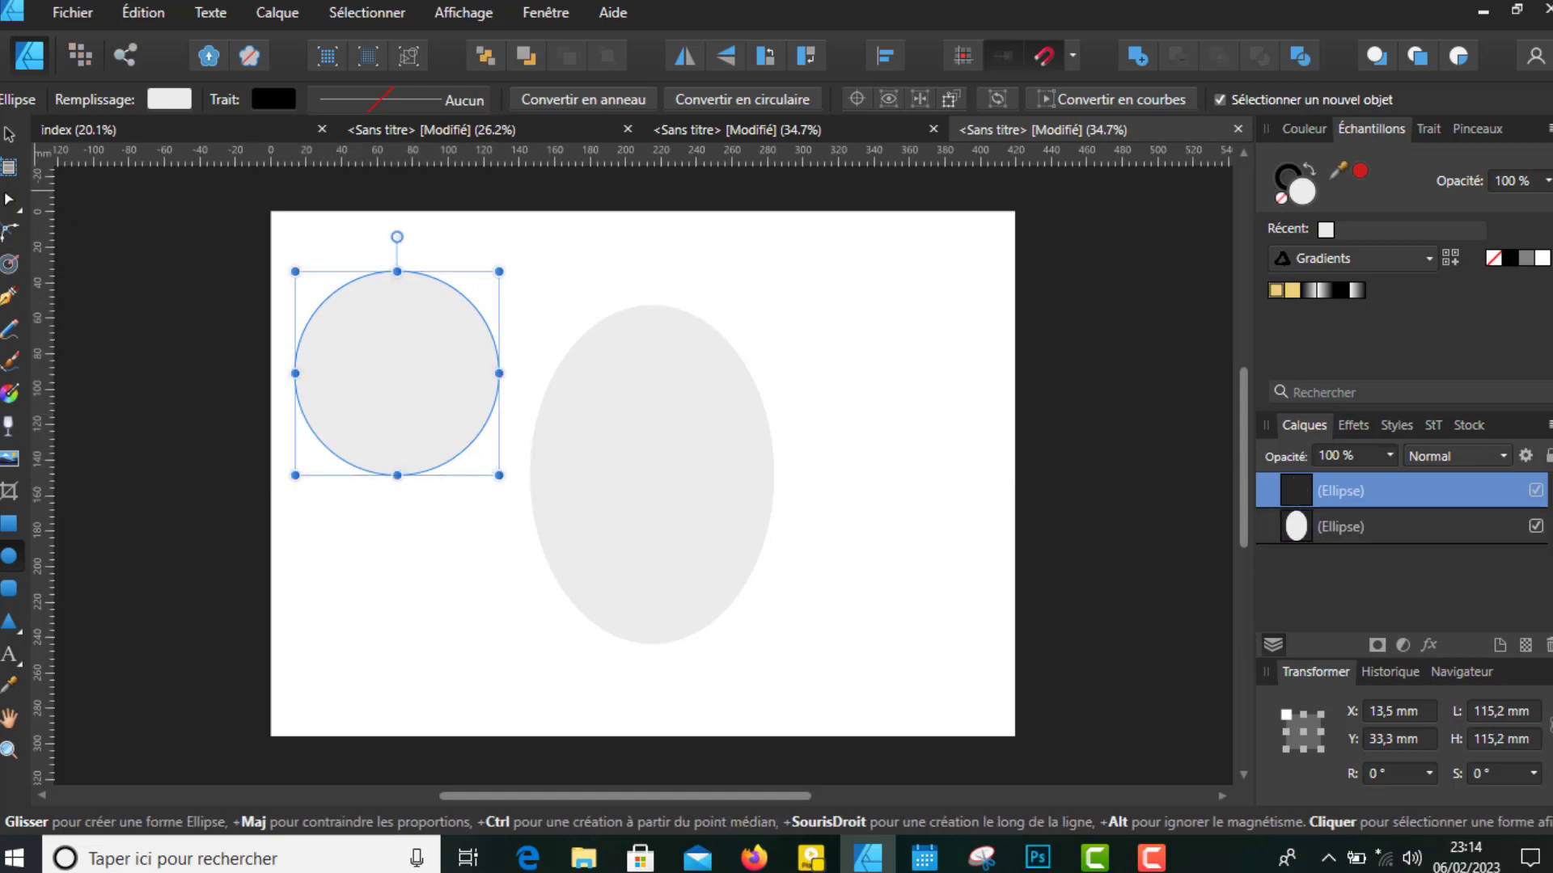
Duplicate the circle and move the copy to the right of the original
key("v")
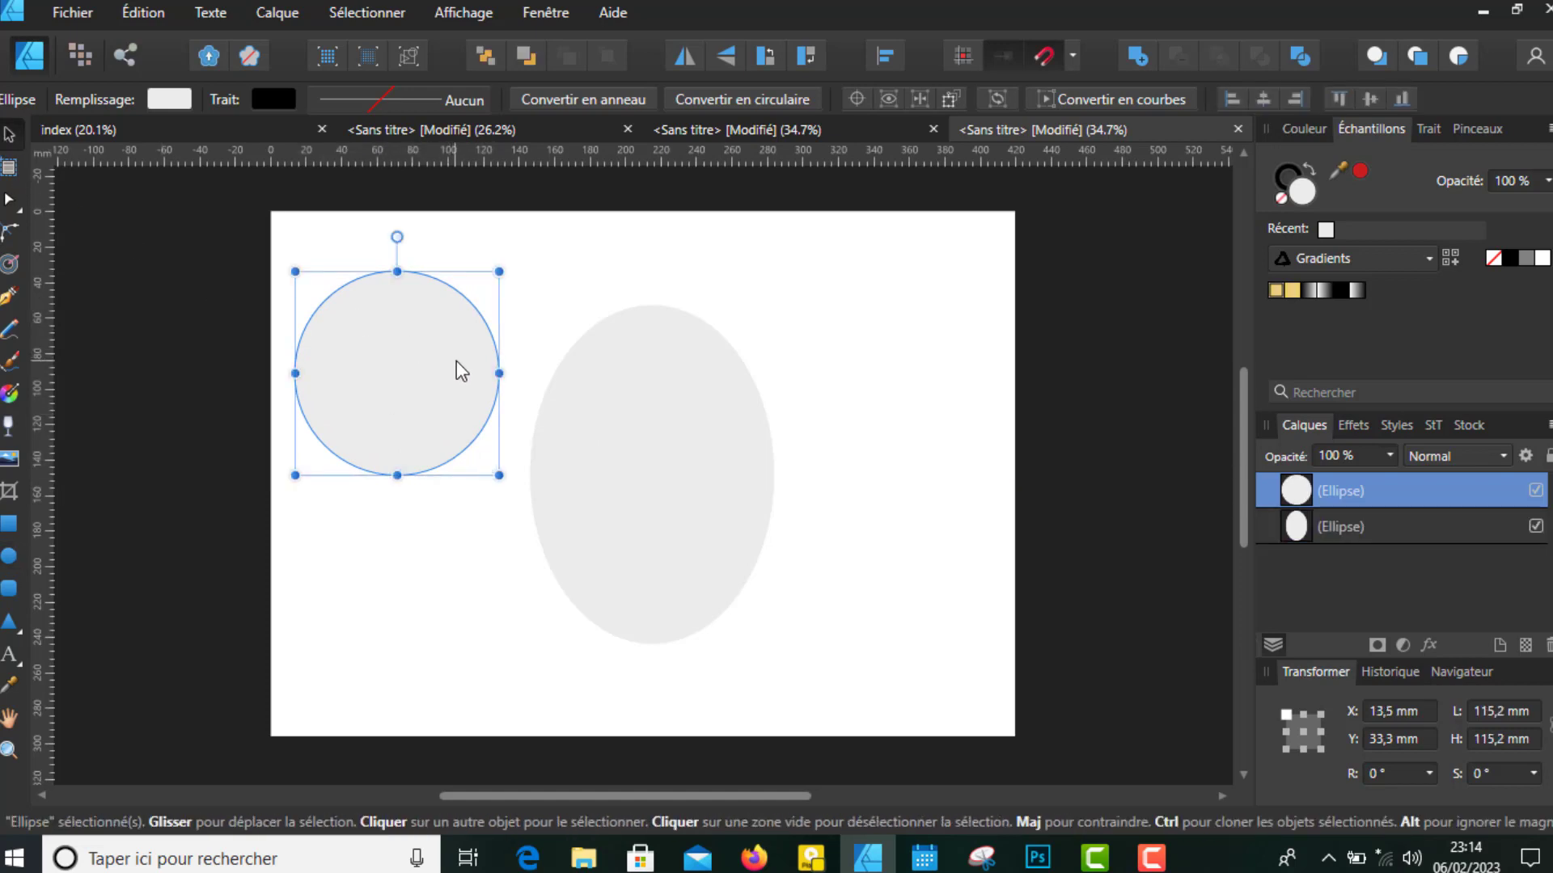
right_click(456, 361)
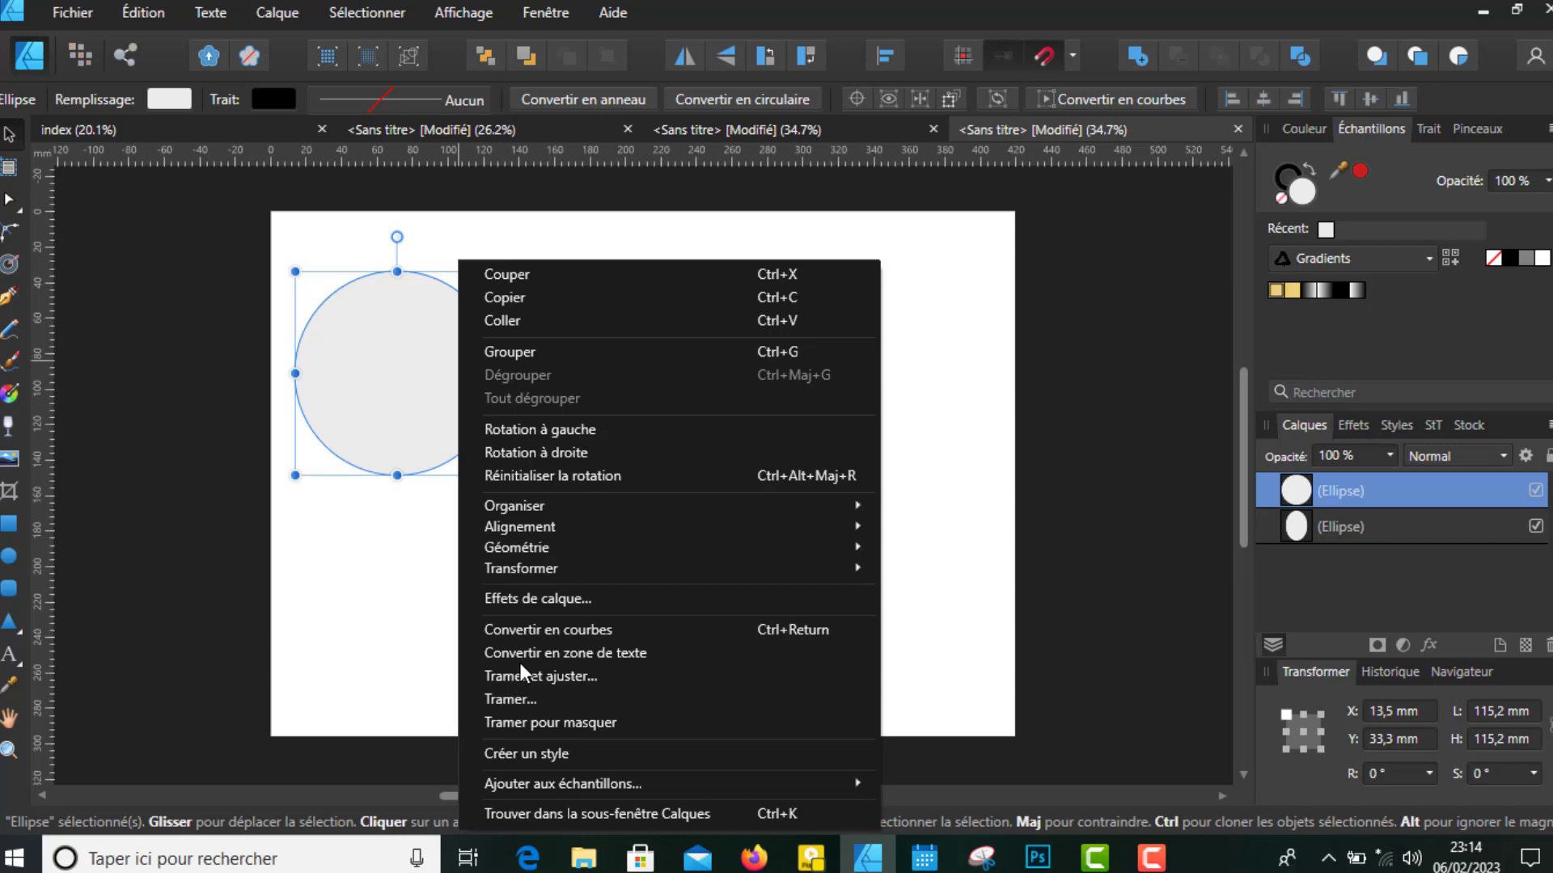
left_click(1151, 396)
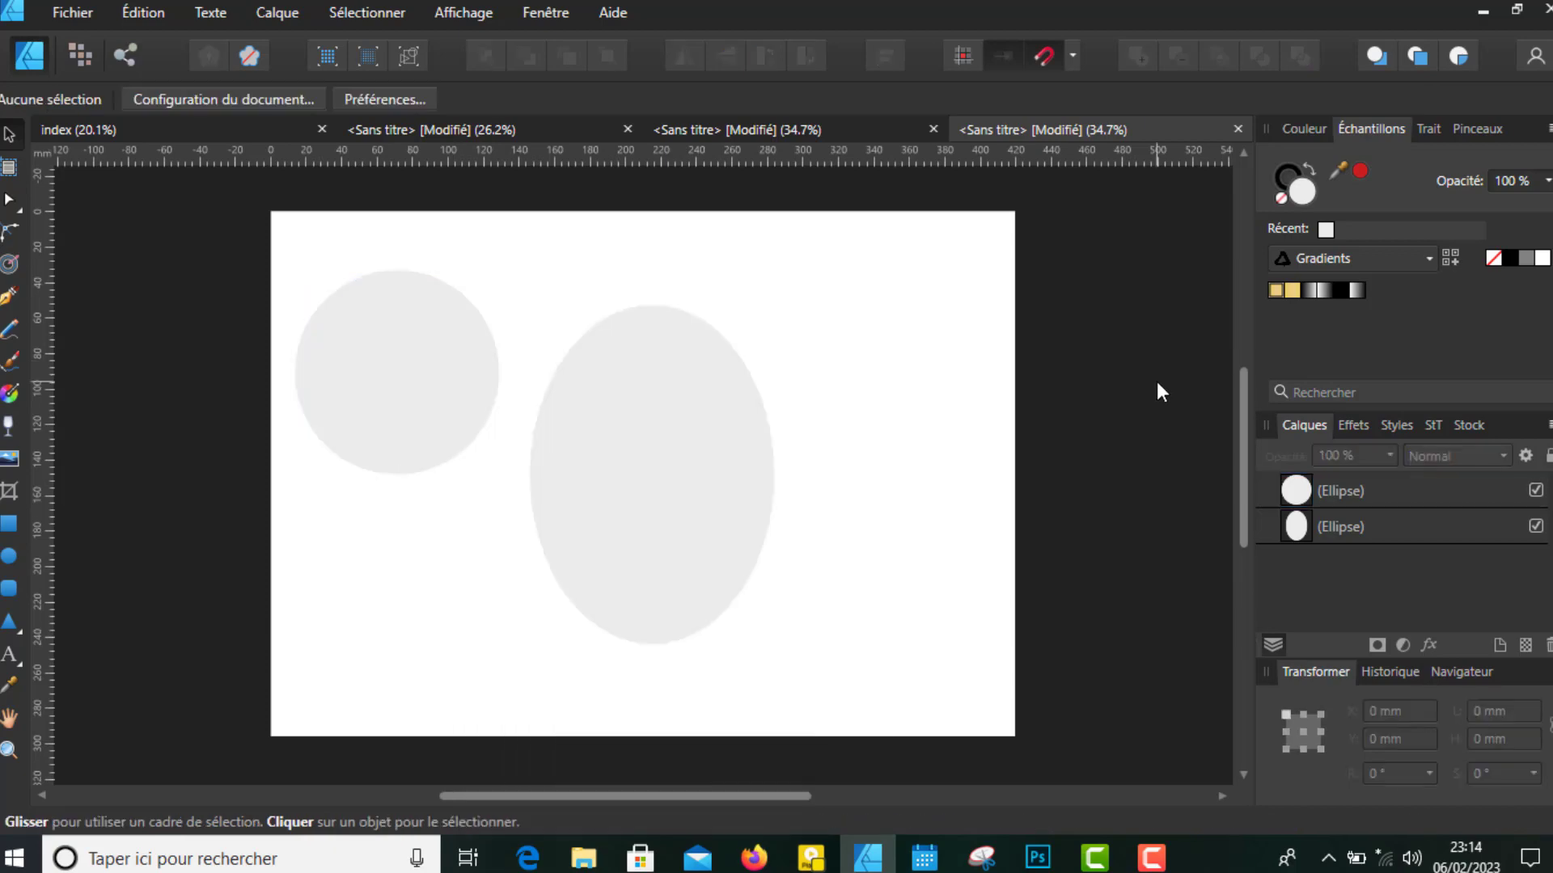
left_click(1364, 496)
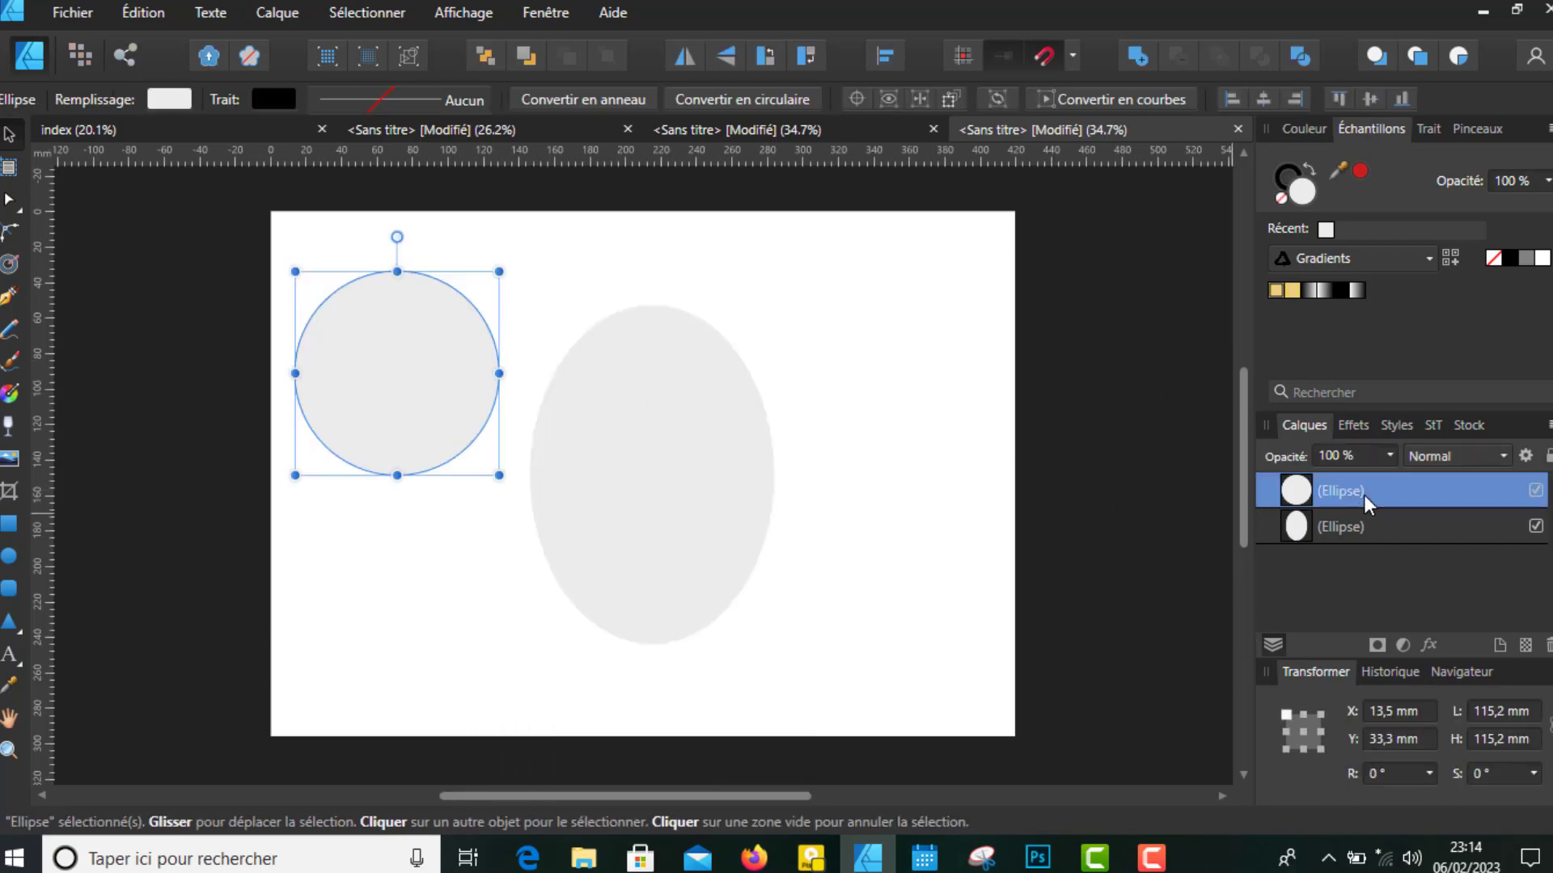
right_click(1365, 495)
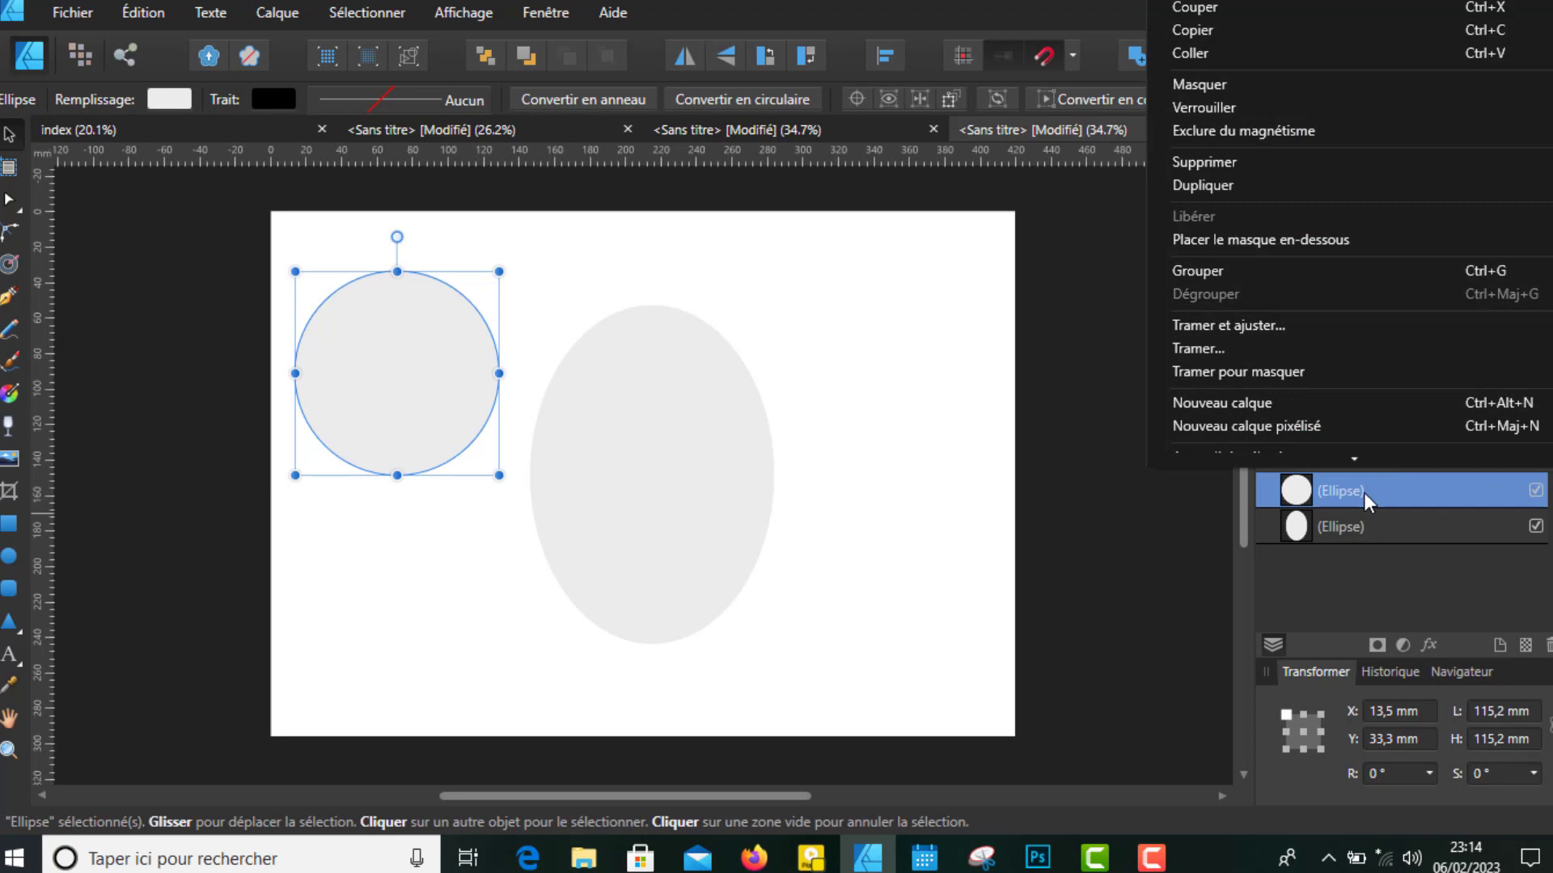
left_click(1210, 185)
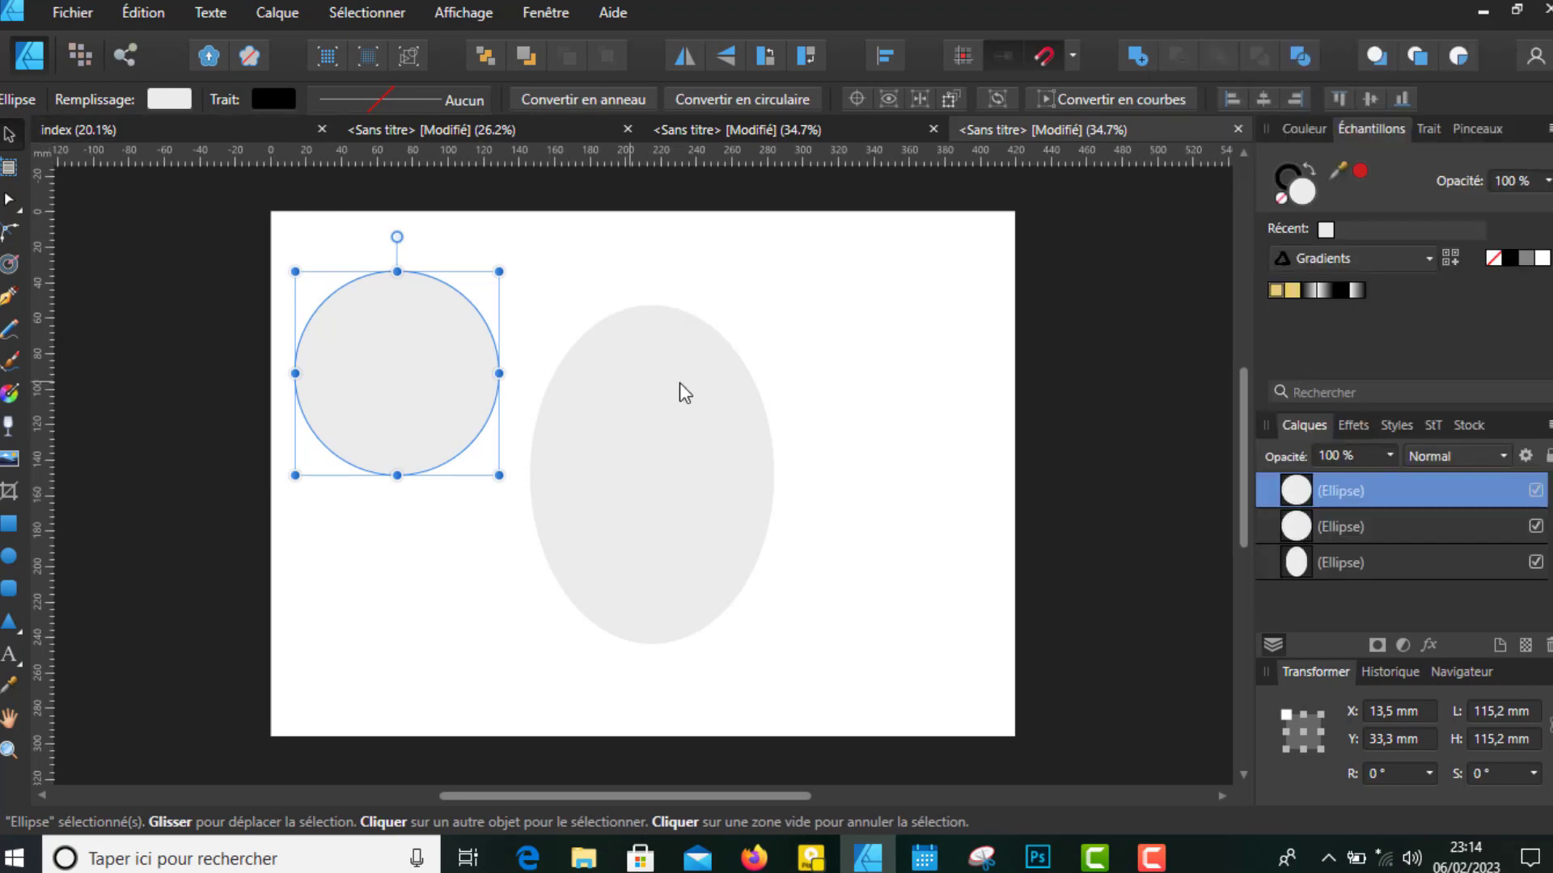
left_click(703, 281)
mouse_move(395, 372)
left_mouse_down()
mouse_move(697, 344)
mouse_move(550, 371)
left_mouse_up()
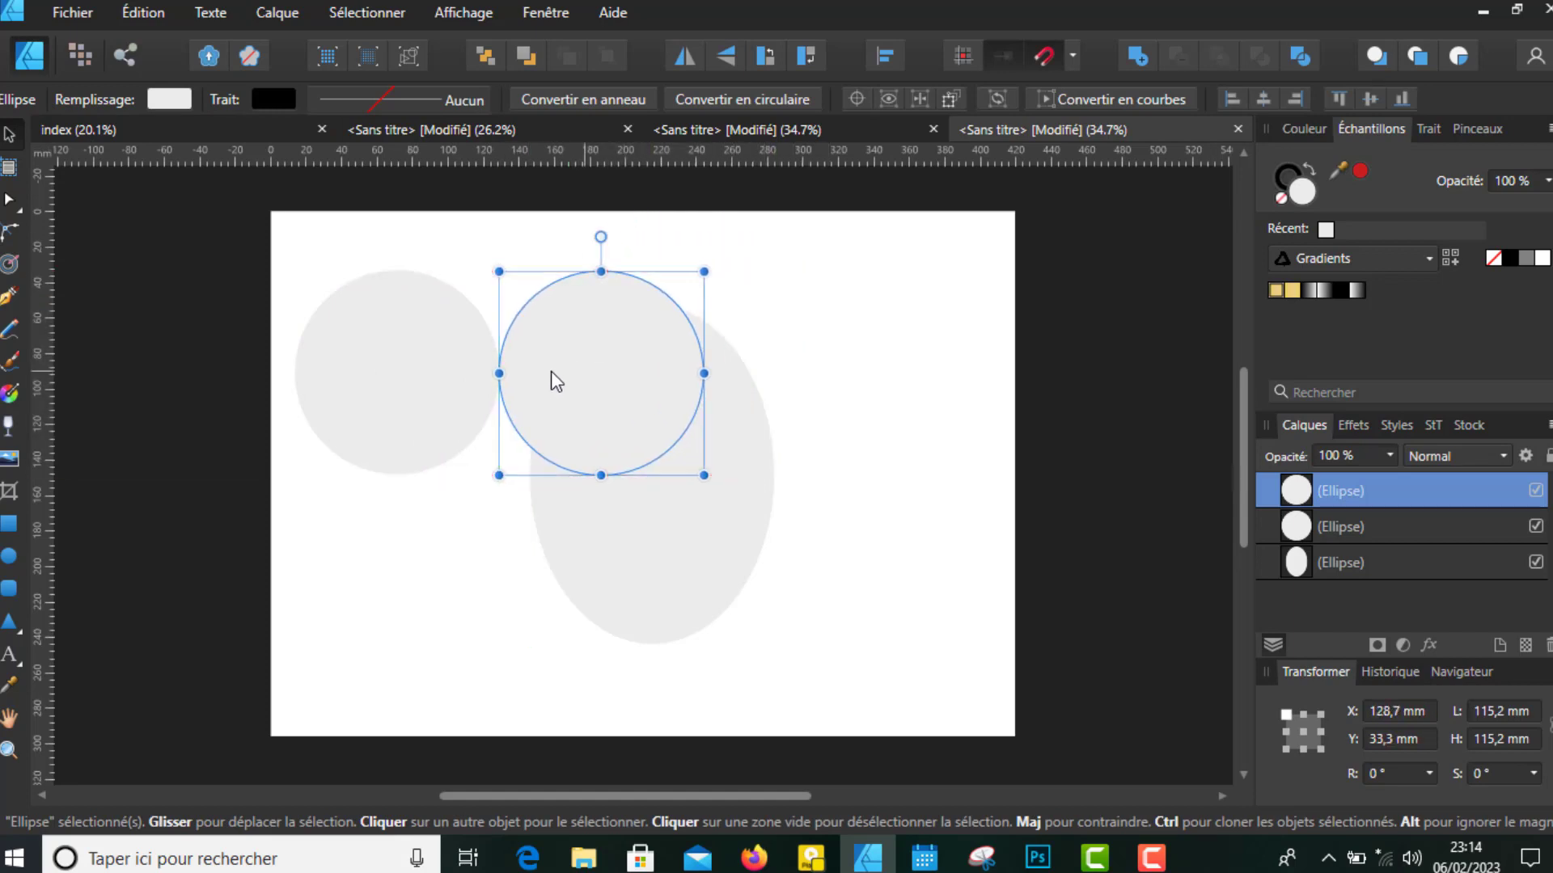
key("ctrl+z")
Fill both circles with dark blue (0200B1)
left_click(177, 99)
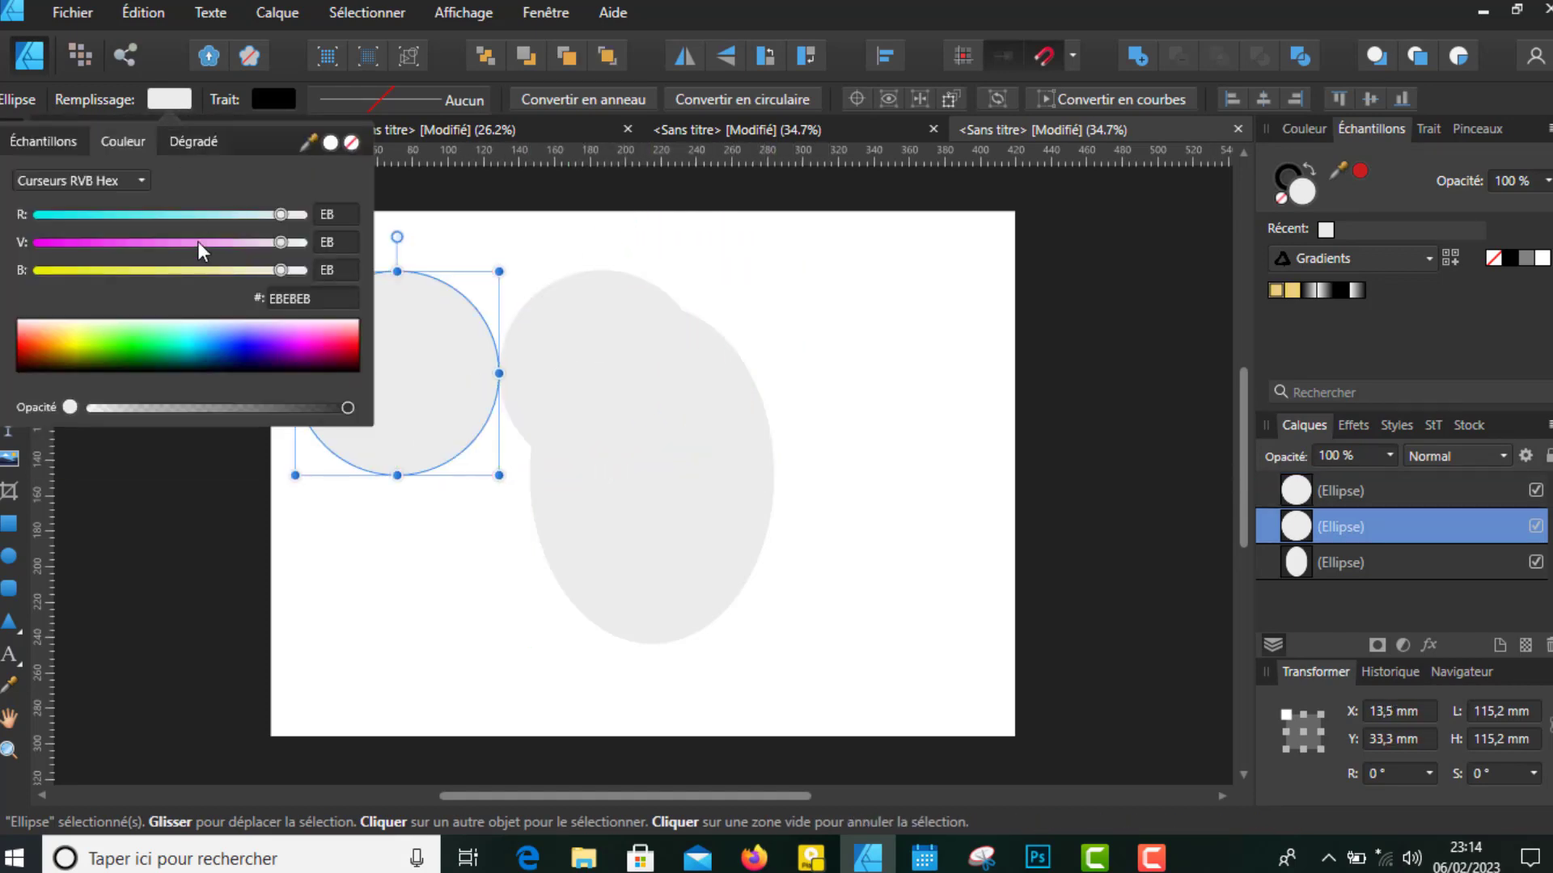
left_click(245, 356)
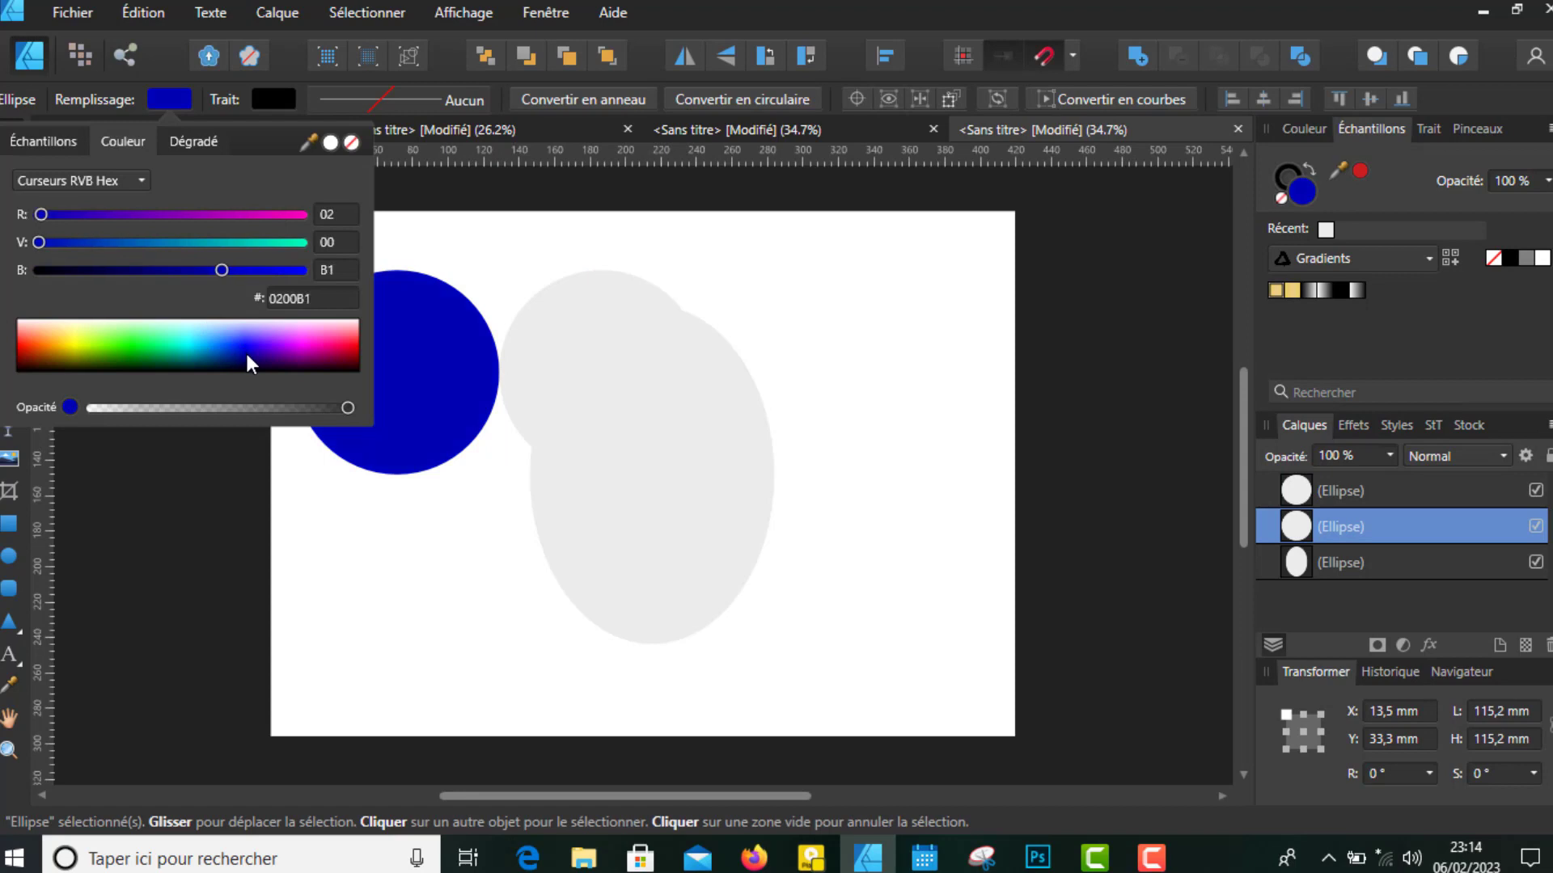
left_click(519, 235)
left_click(466, 352)
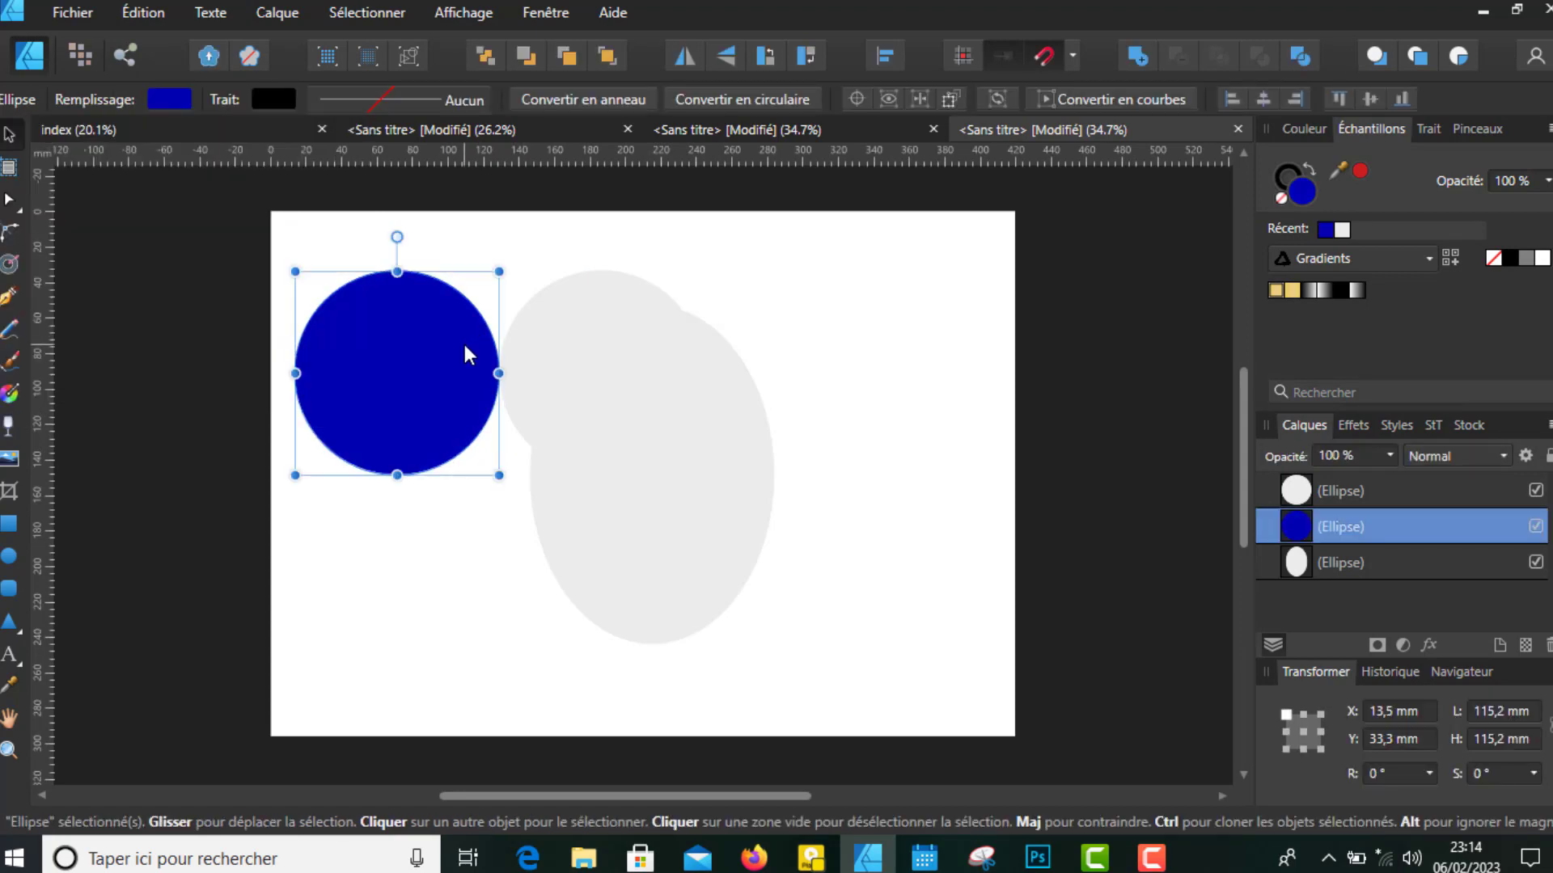
left_click(562, 328)
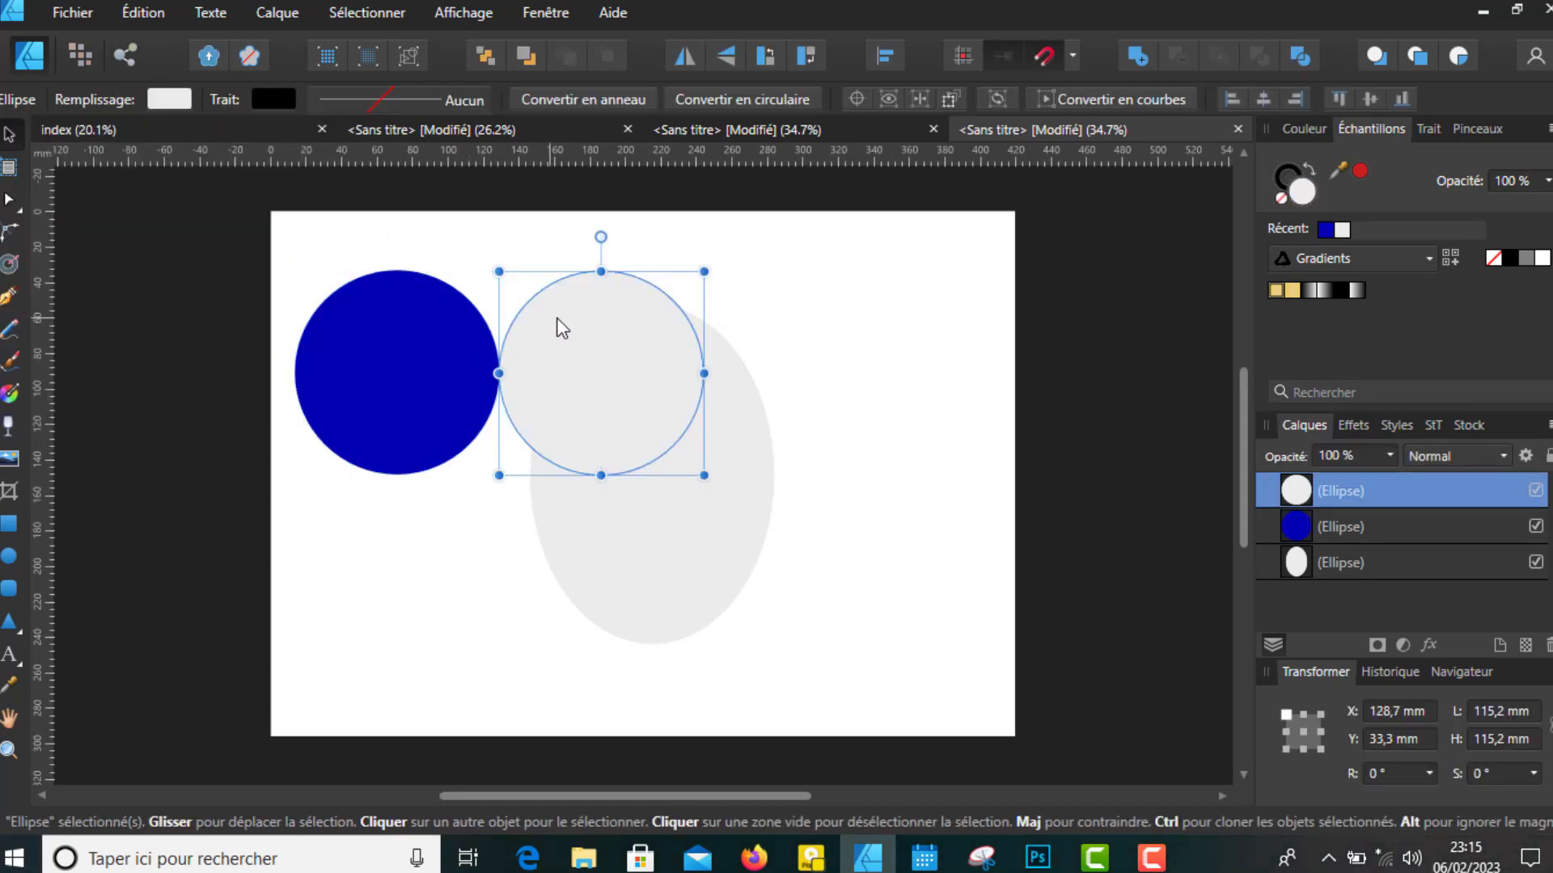
left_click(179, 97)
left_click(55, 140)
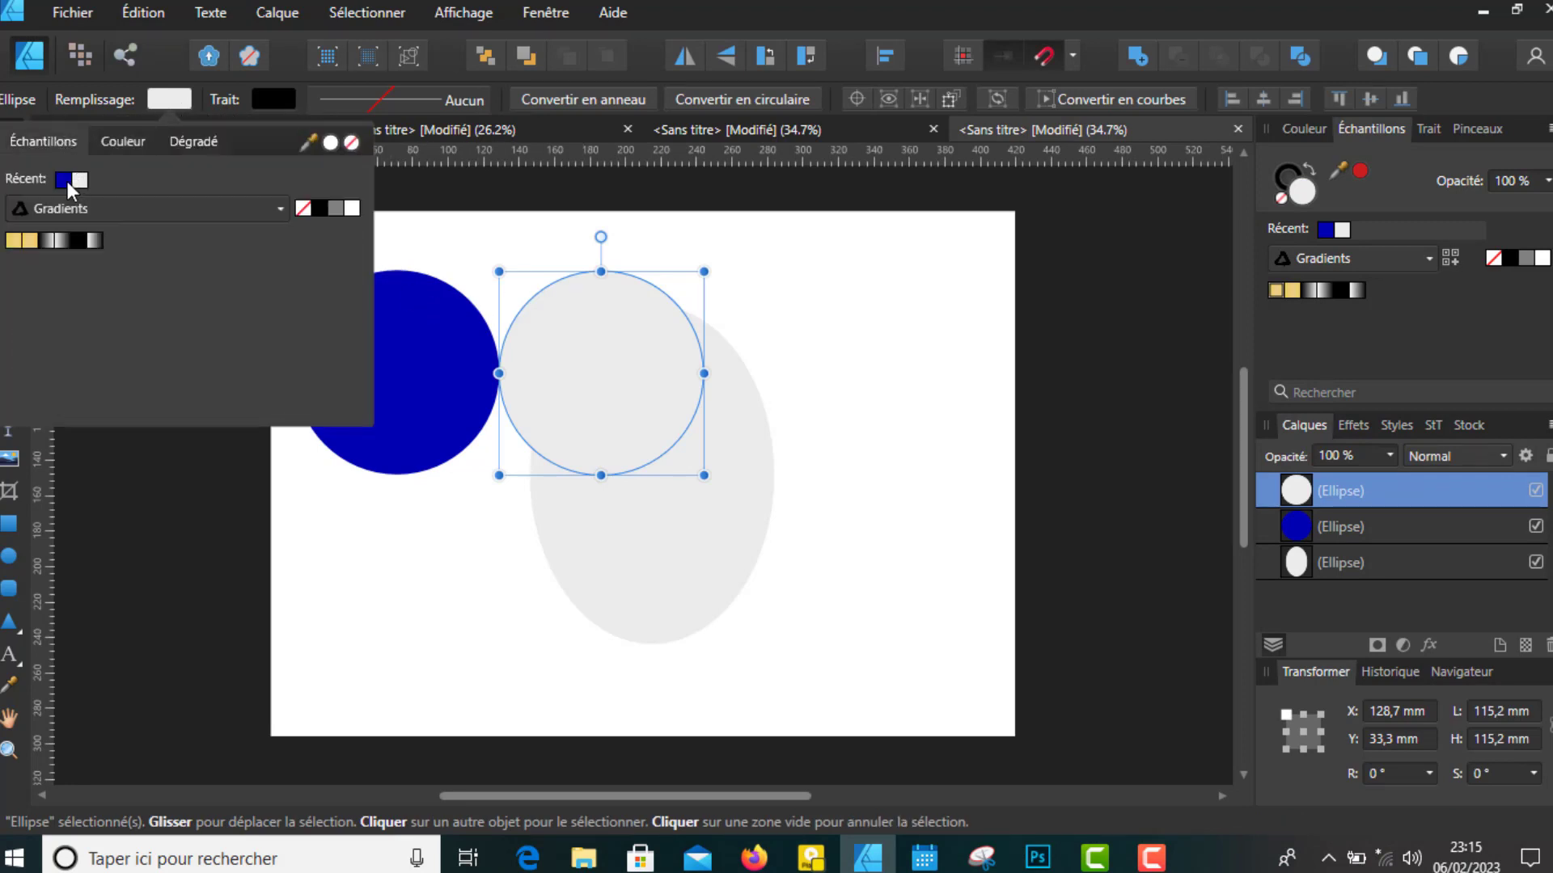
left_click(63, 180)
left_click(880, 343)
Select both blue circles and group them
mouse_move(767, 264)
left_mouse_down()
mouse_move(644, 490)
mouse_move(274, 512)
left_mouse_up()
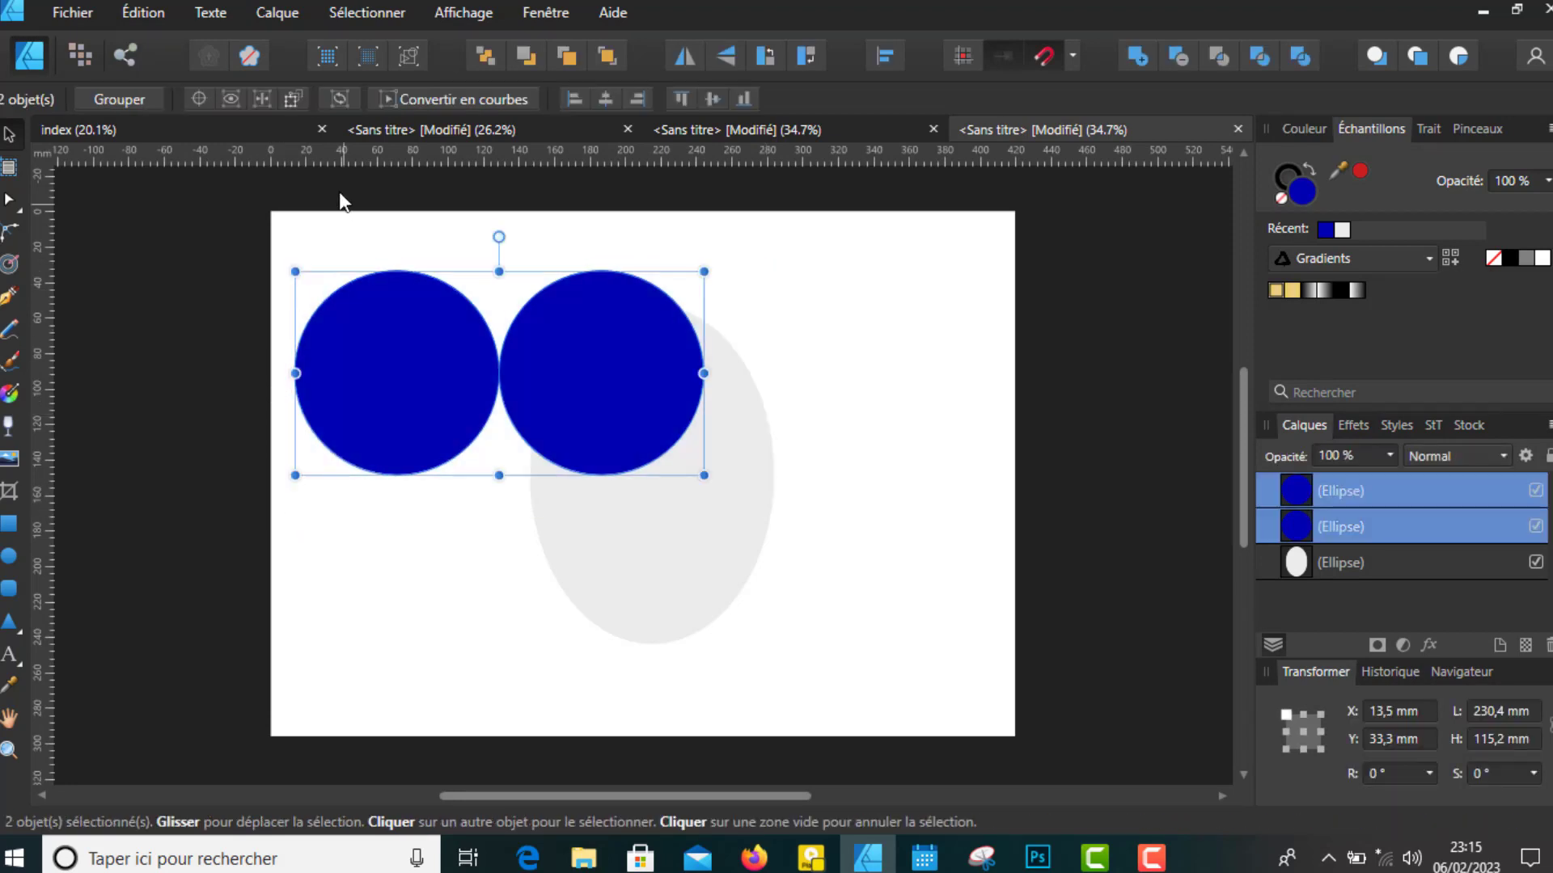
left_click(850, 213)
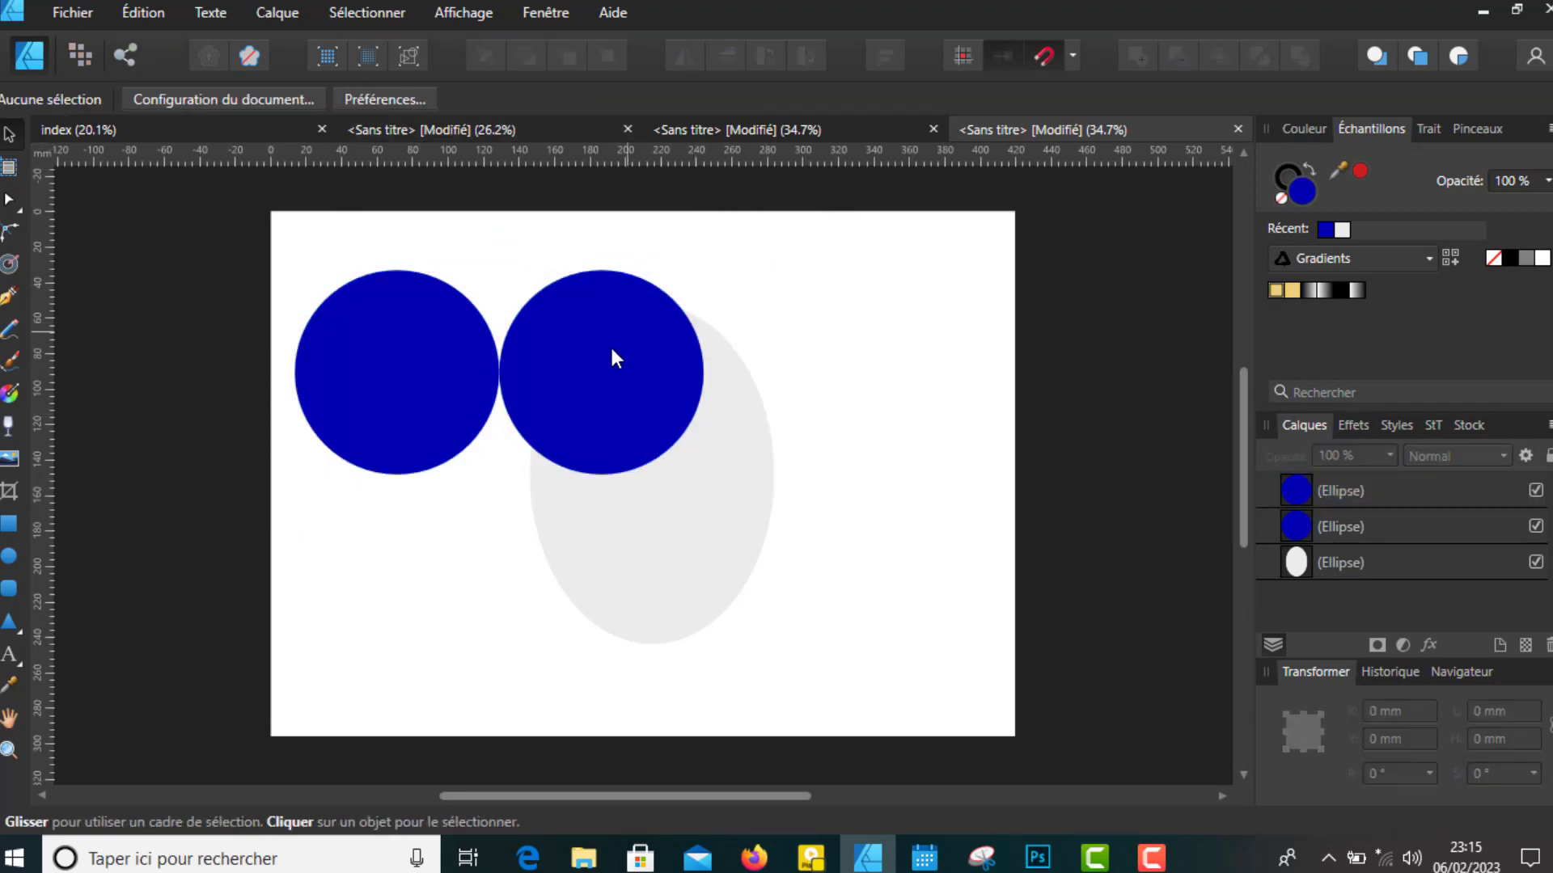
left_click(613, 359)
scroll(612, 359, "up", 5)
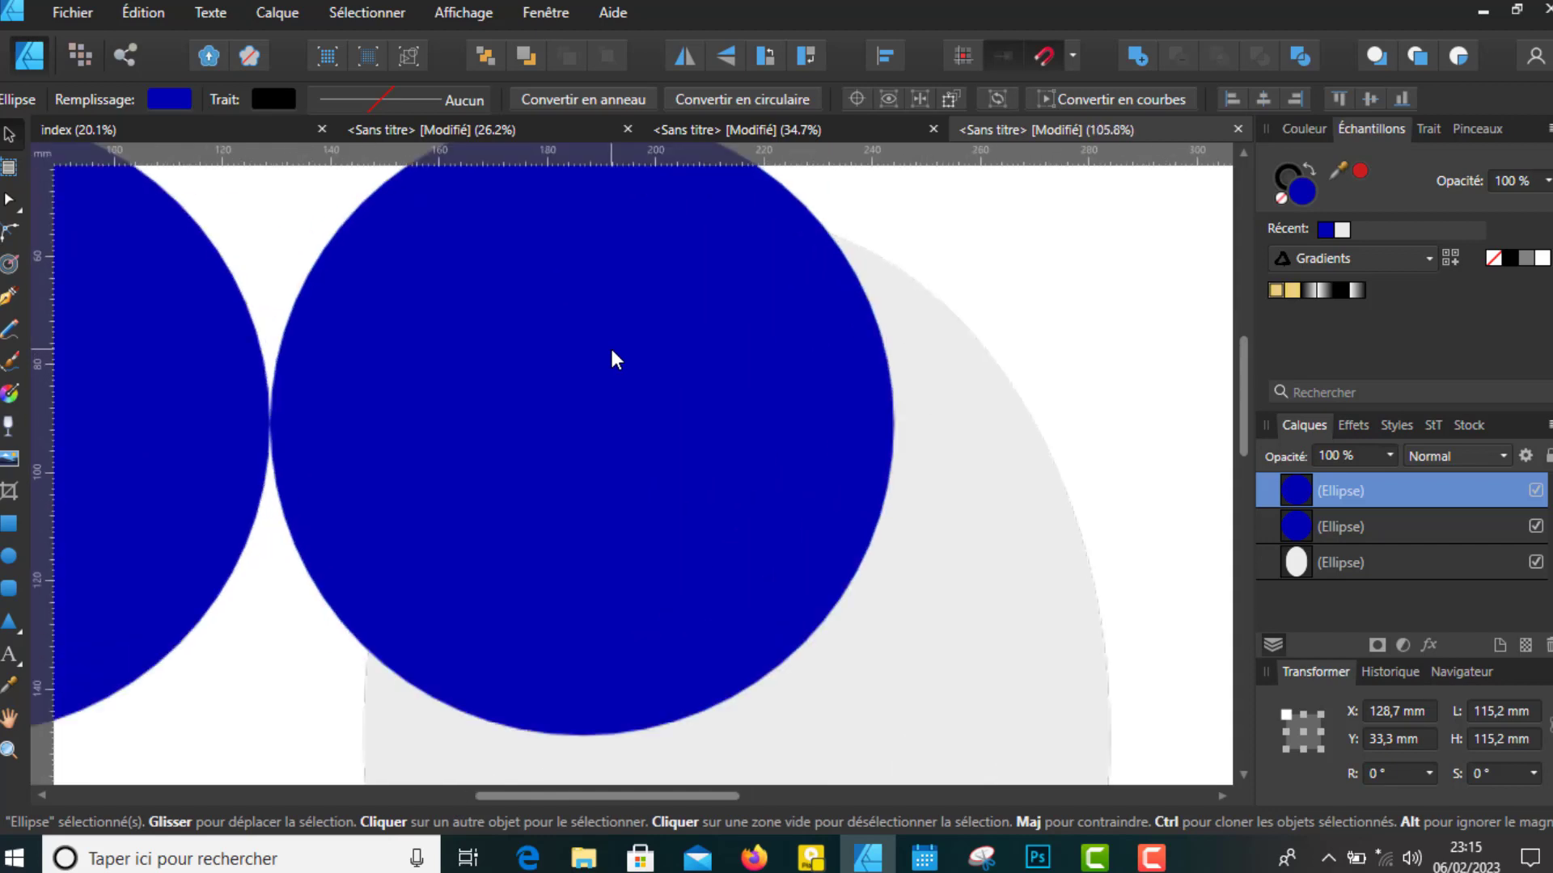
scroll(614, 360, "down", 2)
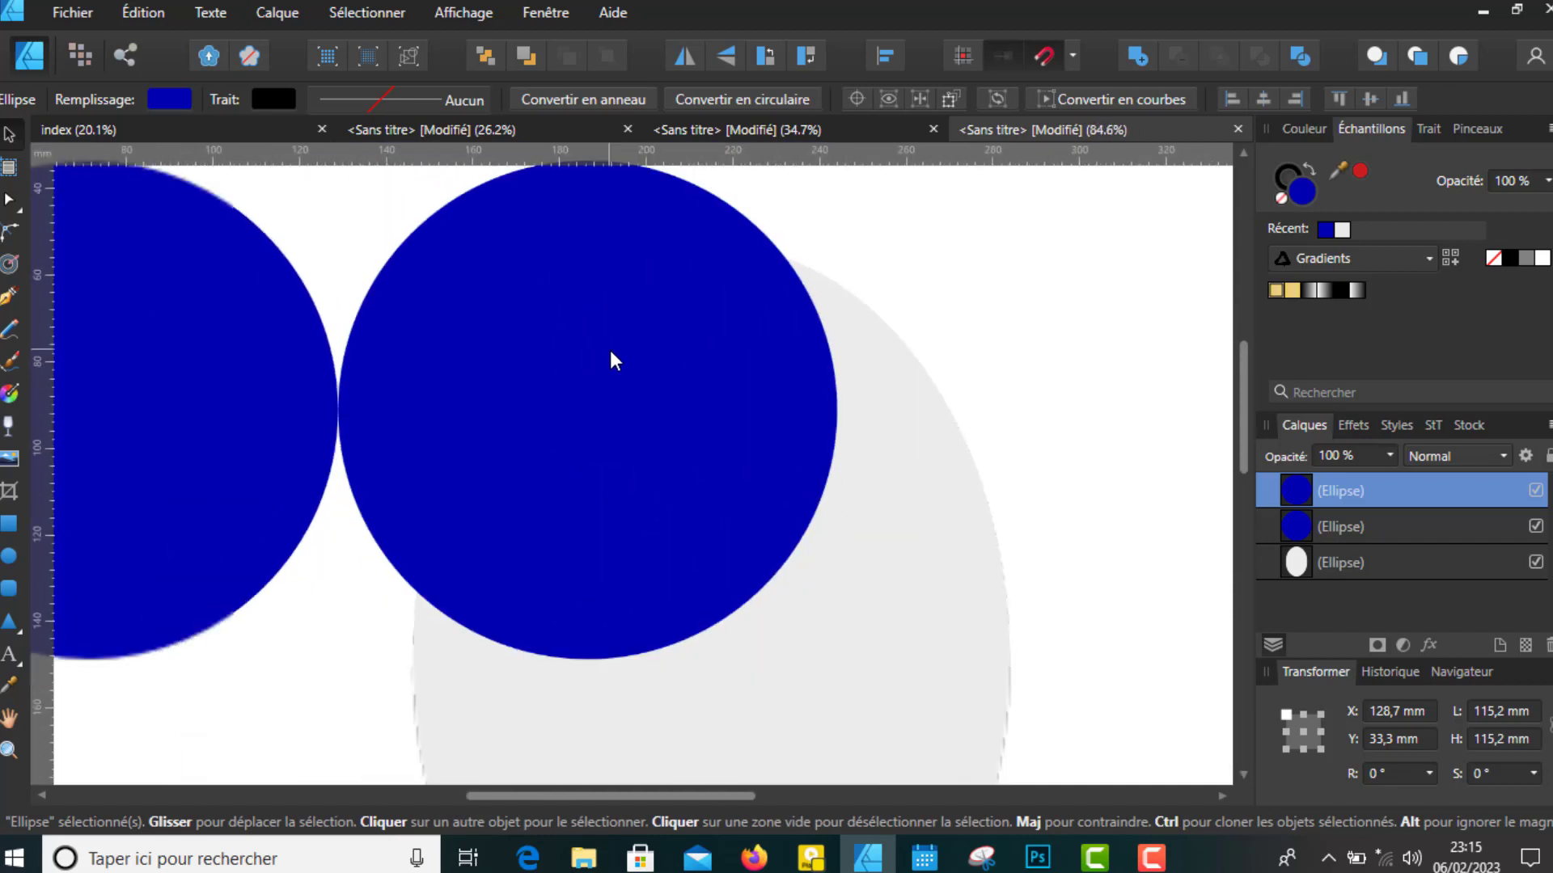
scroll(614, 360, "down", 2)
scroll(615, 359, "down", 1)
scroll(611, 344, "down", 1)
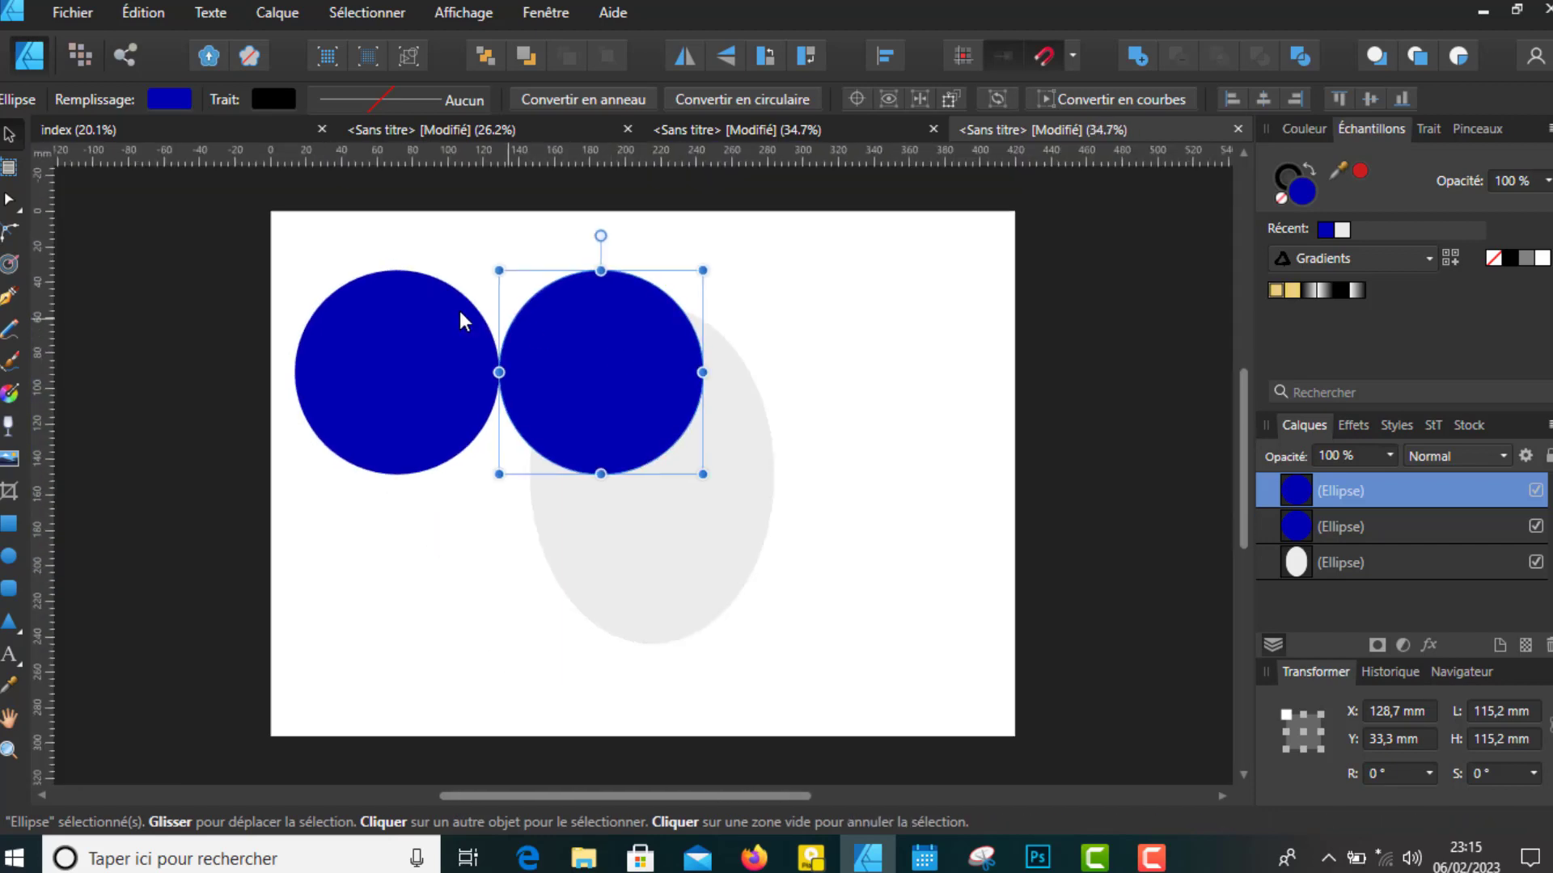
left_click_drag(273, 247, 823, 512)
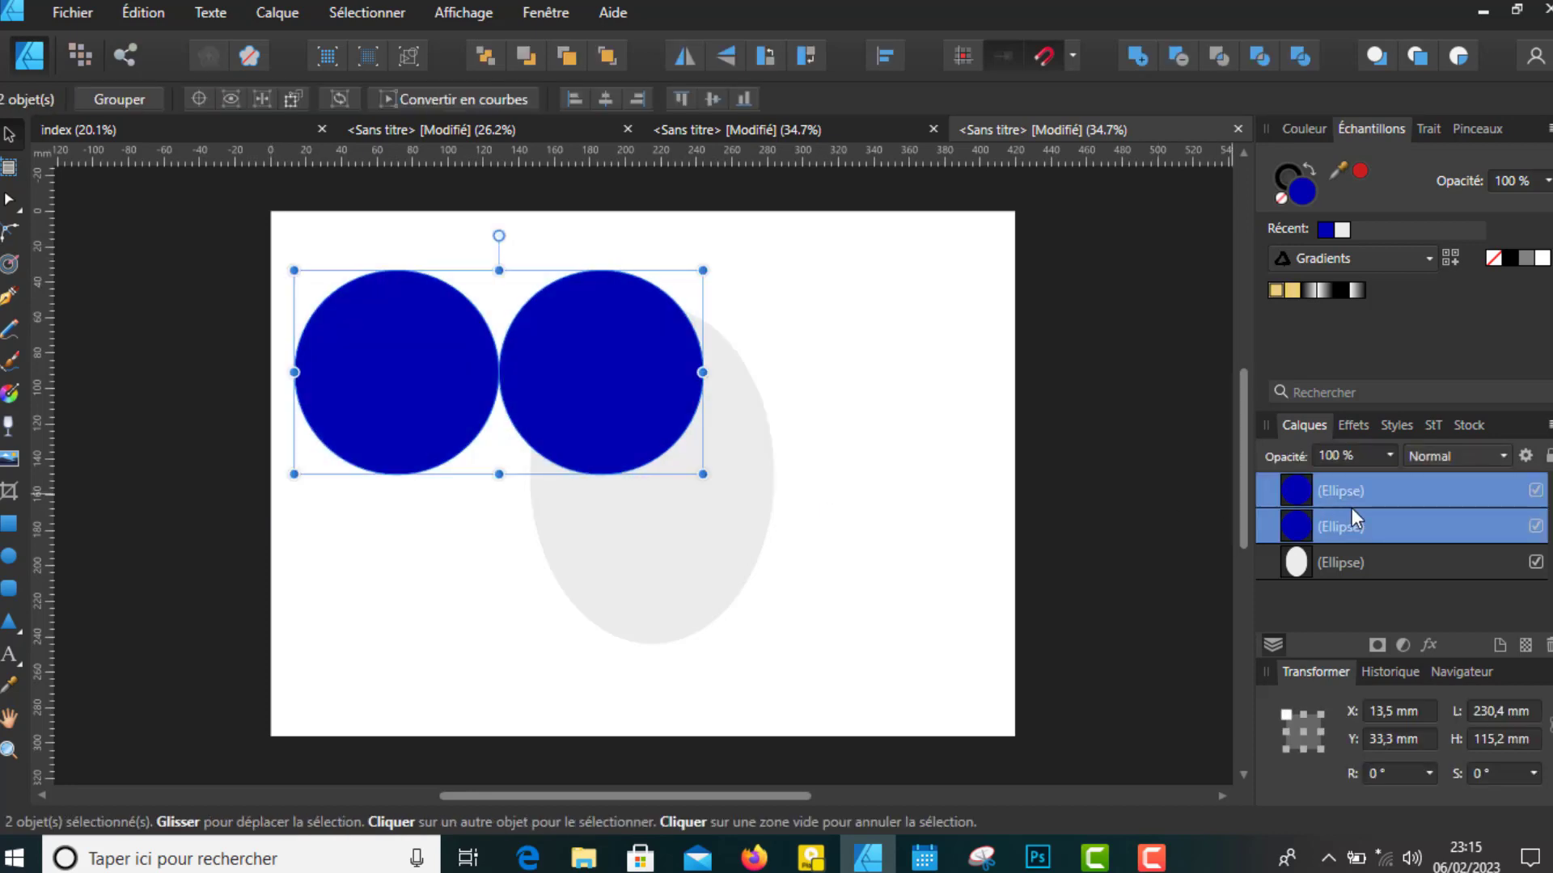
right_click(1351, 508)
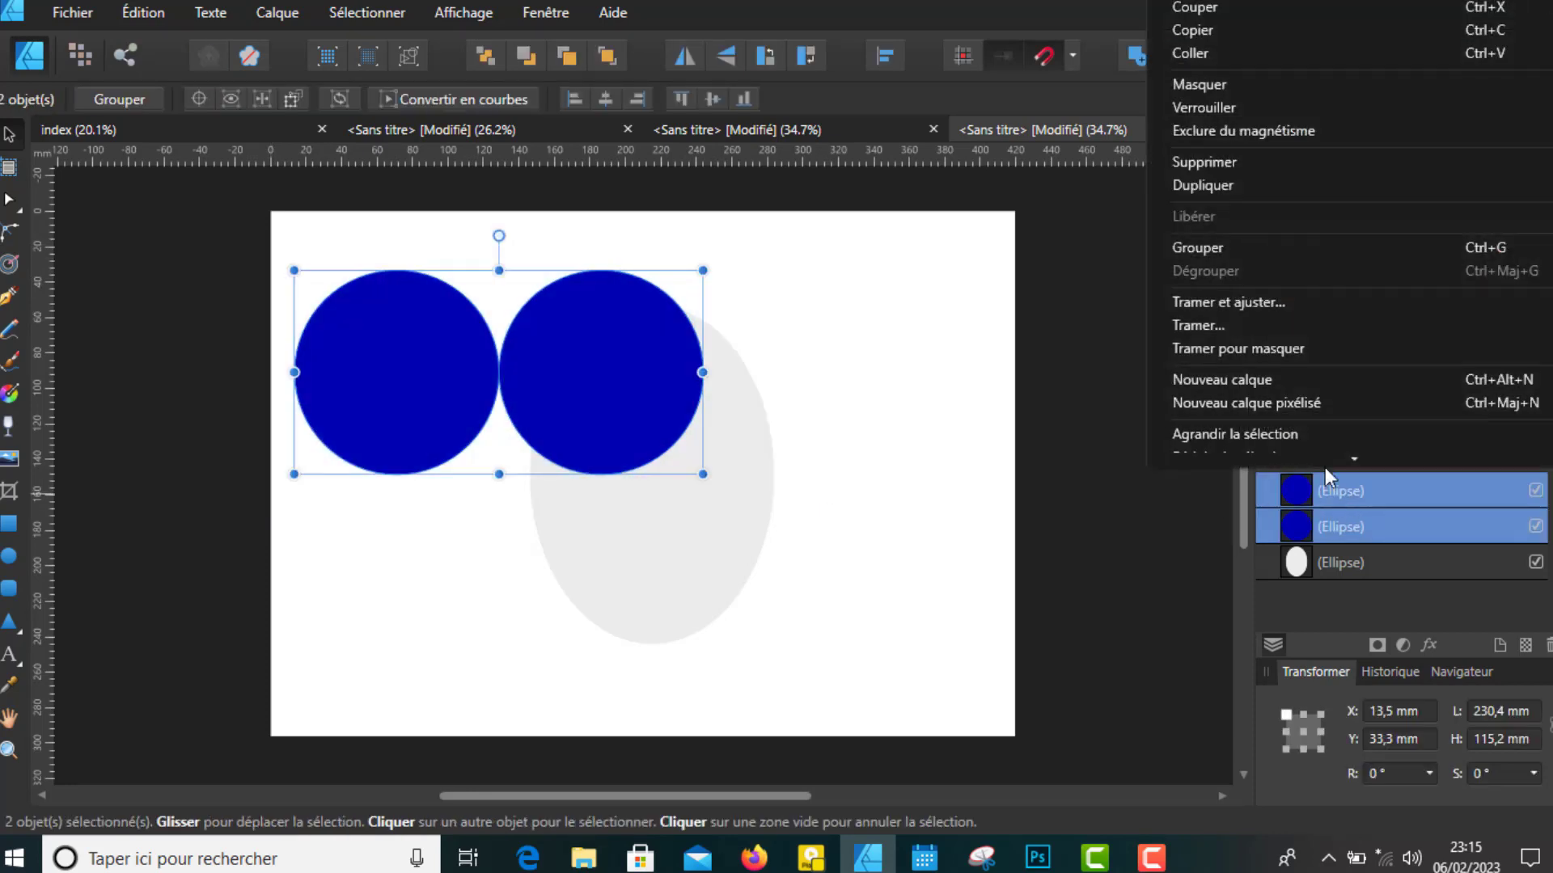
left_click(1218, 245)
Move the circle group down to the bottom of the page
left_click(922, 303)
left_click(522, 368)
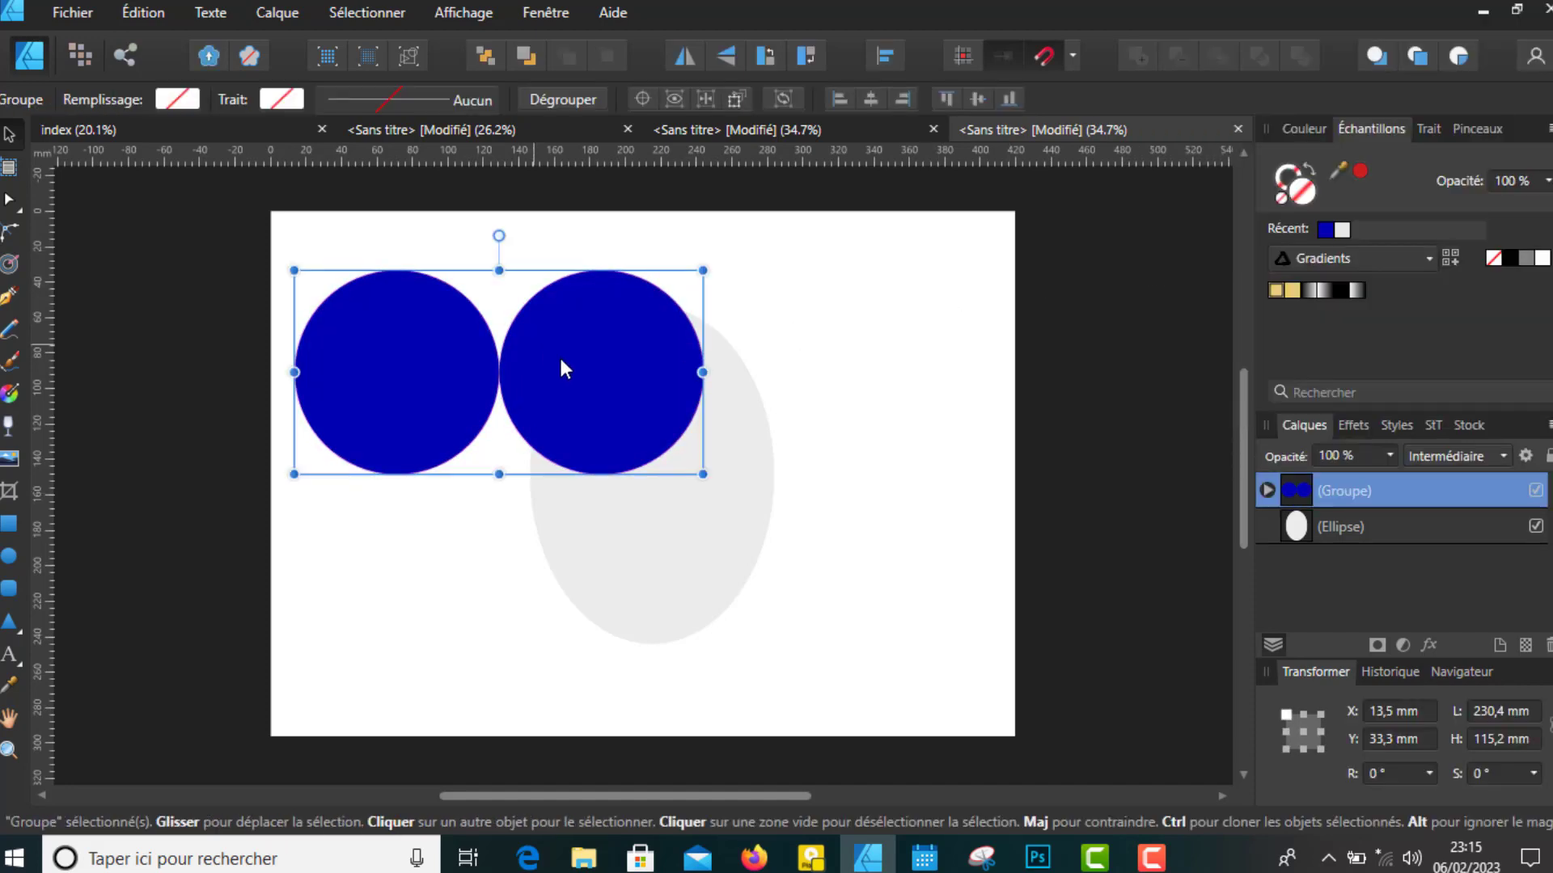
mouse_move(560, 364)
left_mouse_down()
mouse_move(849, 596)
mouse_move(769, 658)
mouse_move(703, 654)
left_mouse_up()
Move the grey ellipse up and fill it with the recent dark blue swatch
left_click(672, 453)
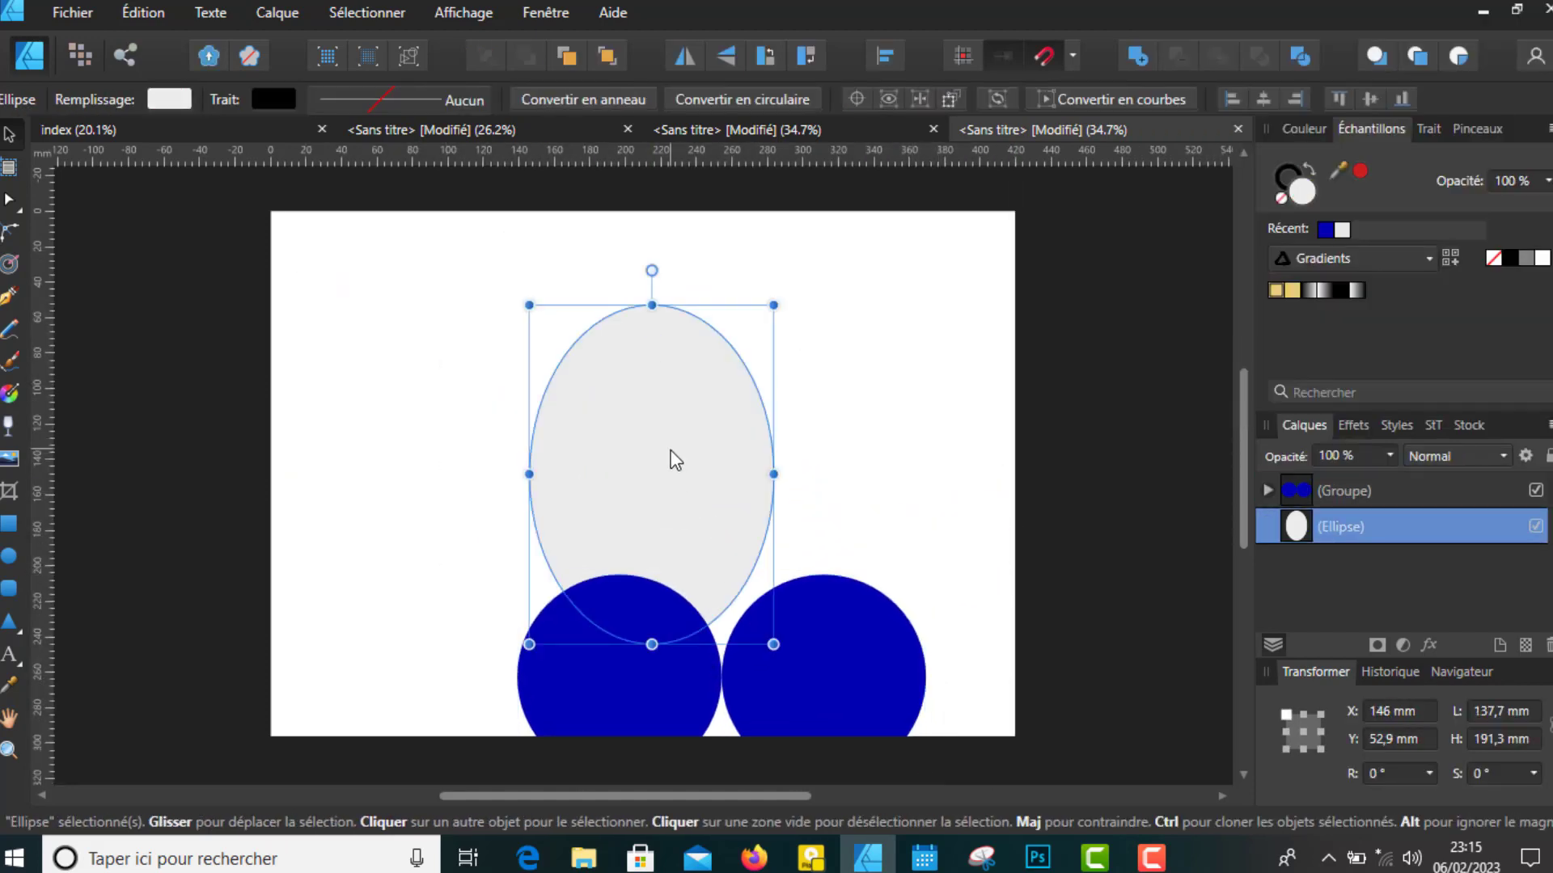
mouse_move(682, 461)
left_mouse_down()
mouse_move(651, 430)
mouse_move(630, 440)
left_mouse_up()
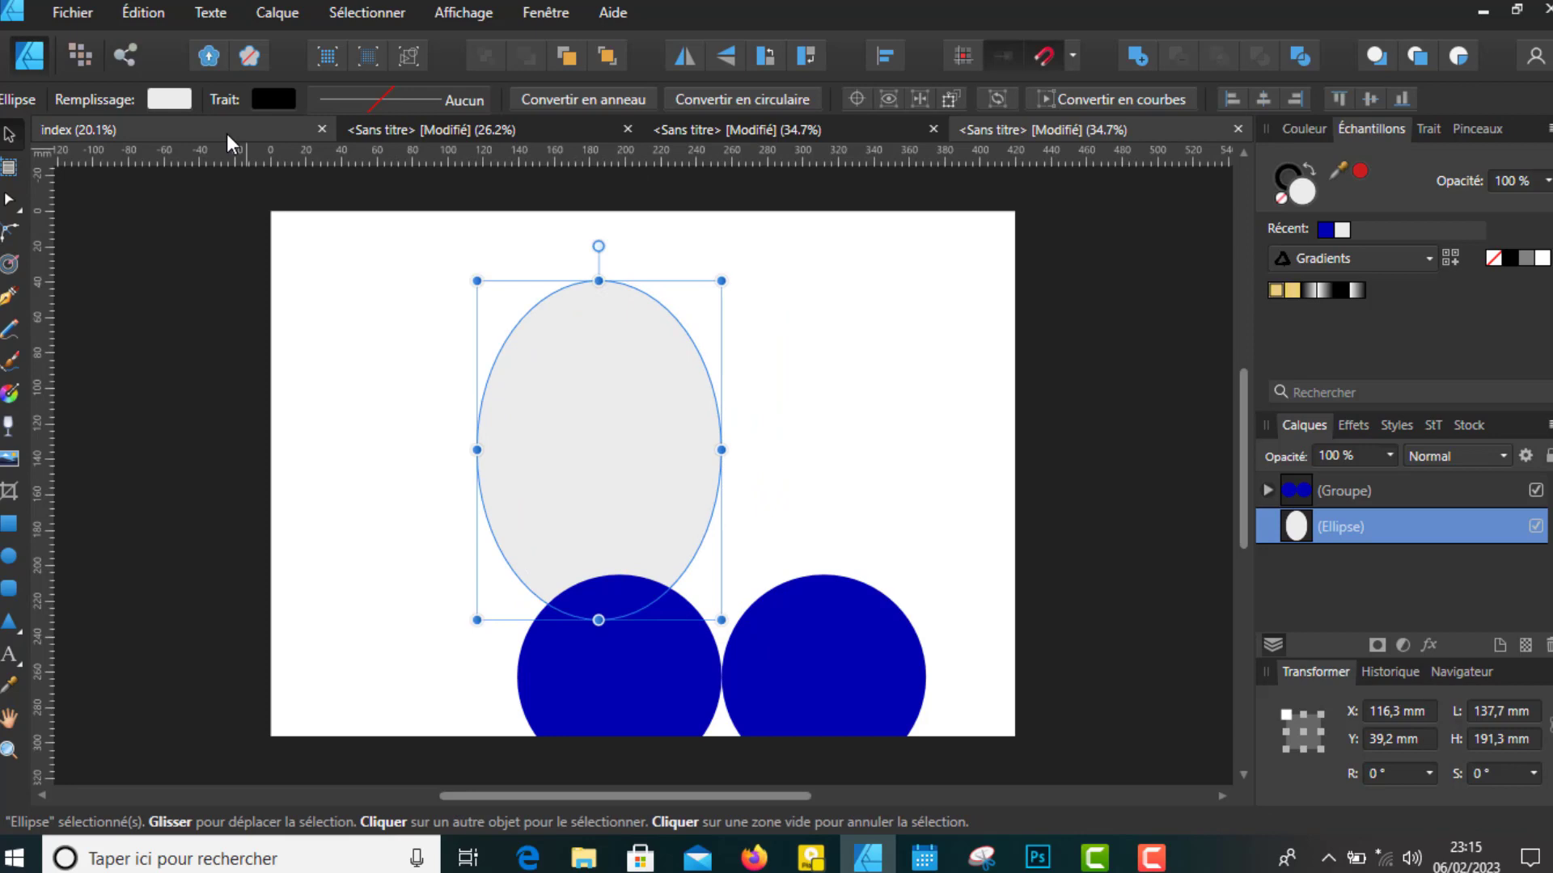
left_click(174, 100)
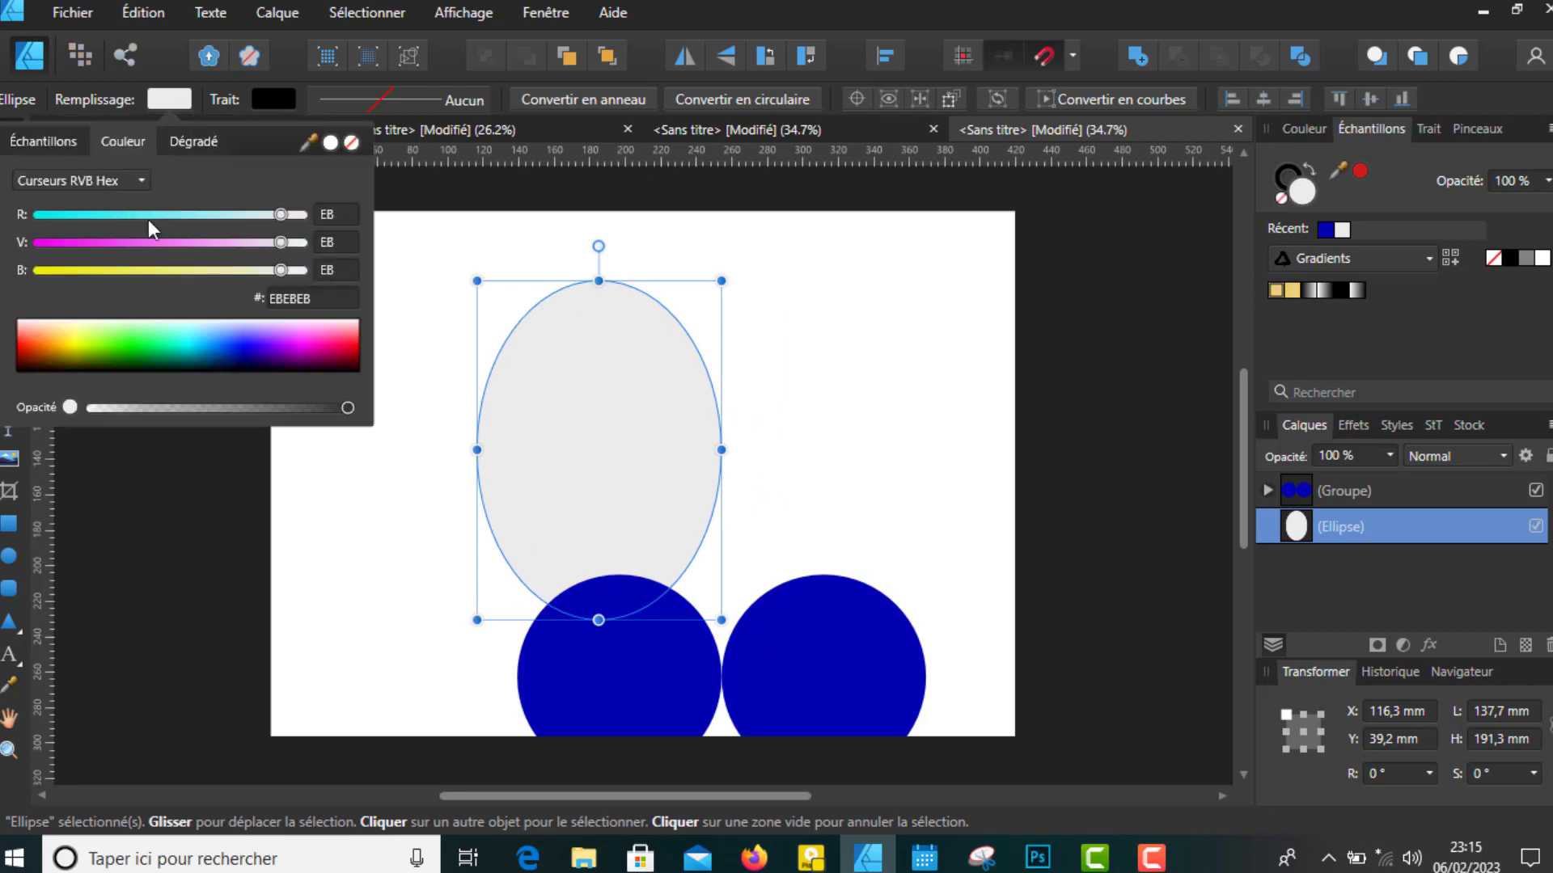
left_click(52, 137)
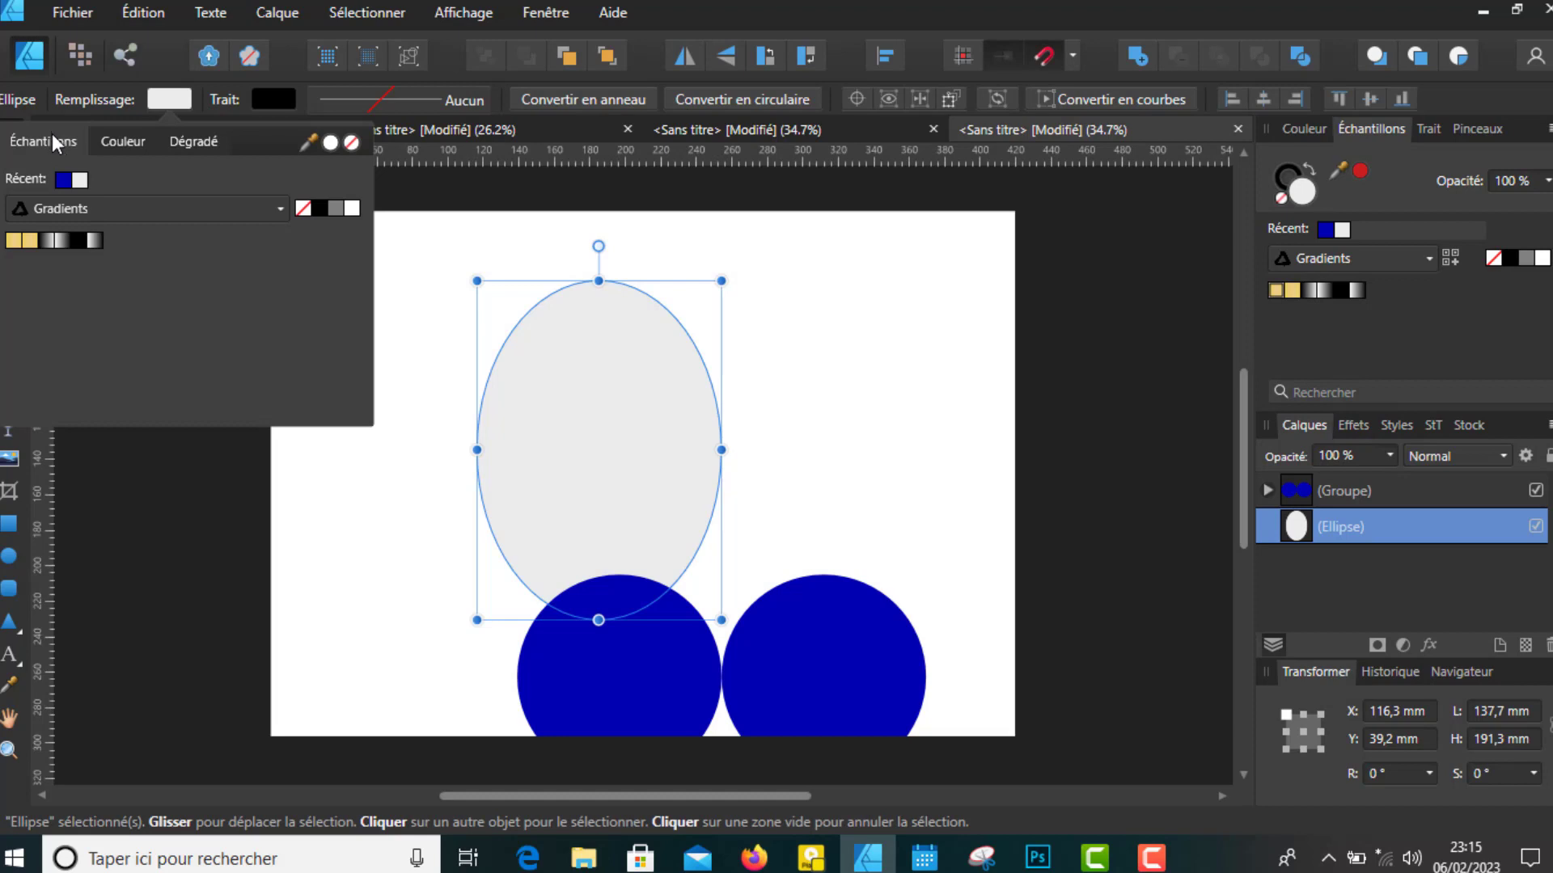
left_click(65, 175)
left_click(861, 315)
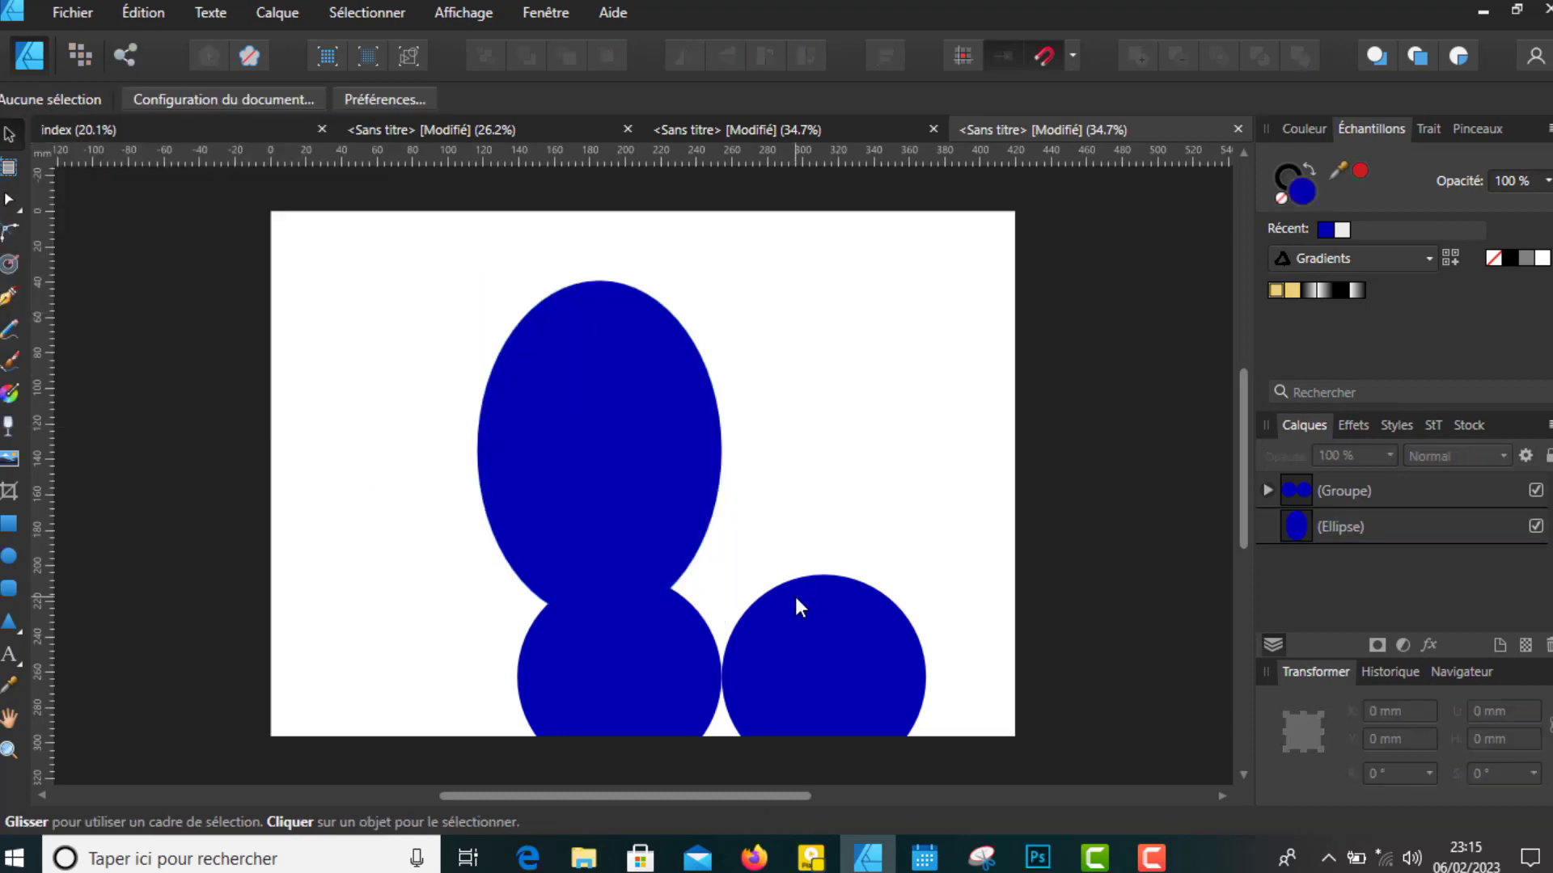
Place the circle pair above the ellipse, centre the ellipse beneath, and select all three
left_click(814, 639)
left_click_drag(792, 653, 658, 315)
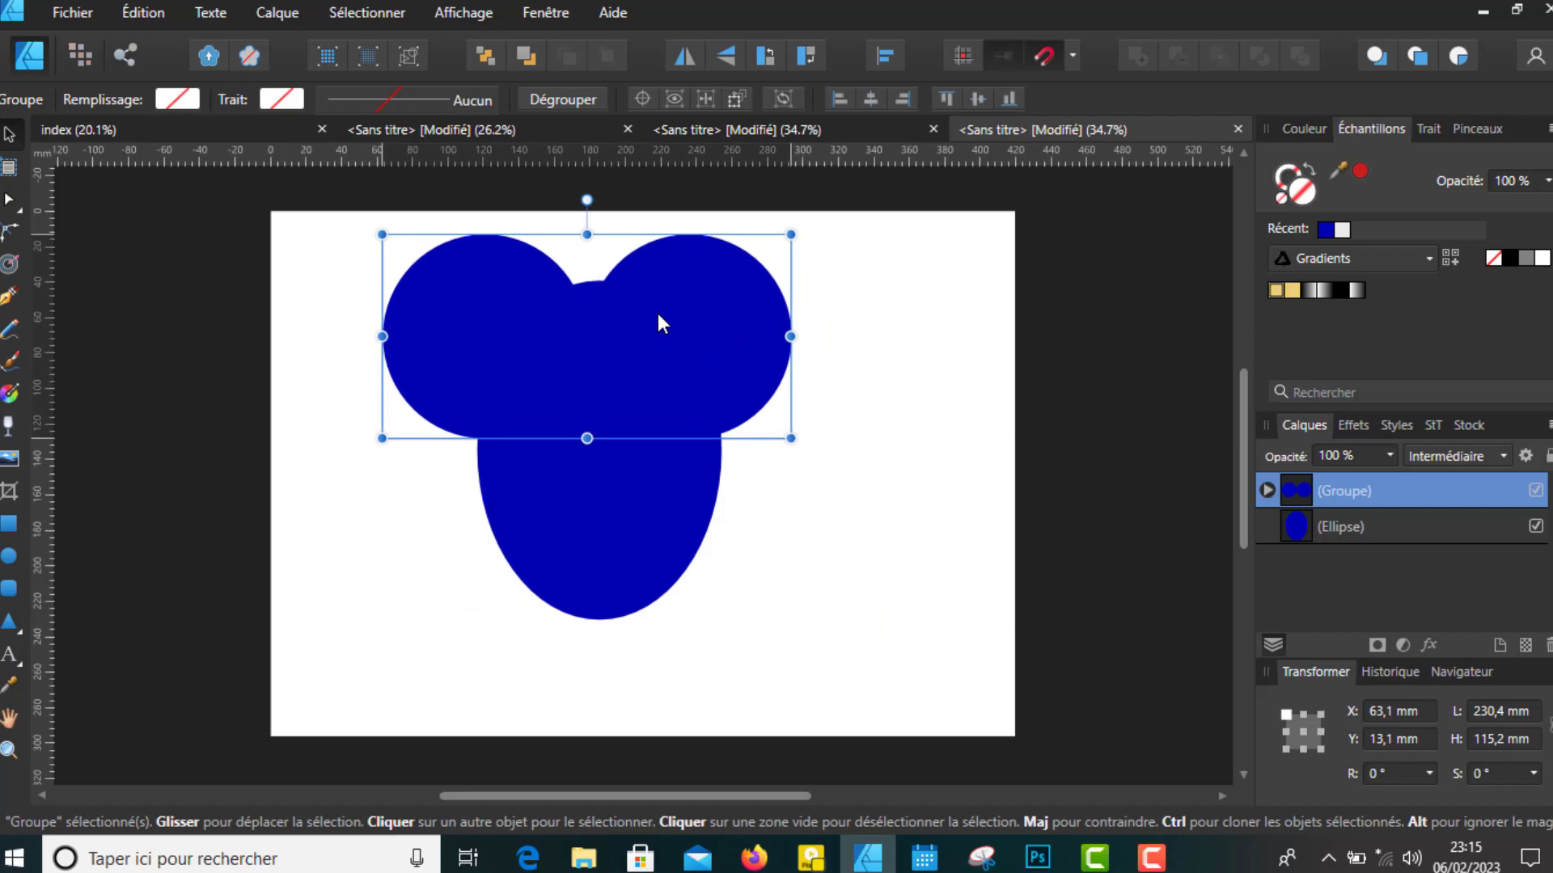
left_click(626, 516)
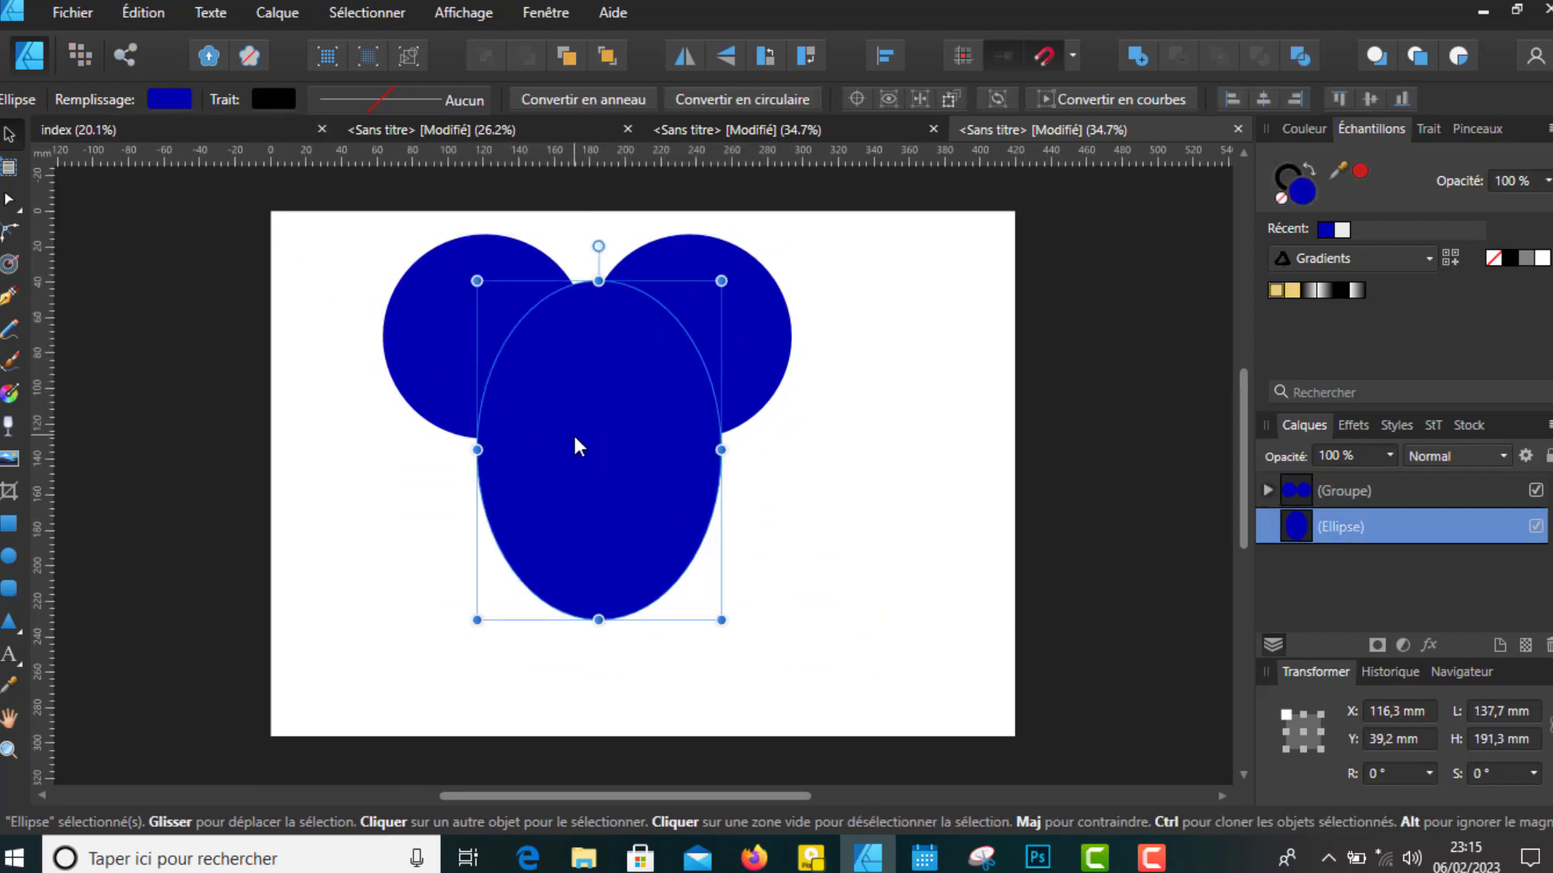
mouse_move(575, 437)
left_mouse_down()
mouse_move(556, 501)
mouse_move(569, 508)
left_mouse_up()
left_click(908, 451)
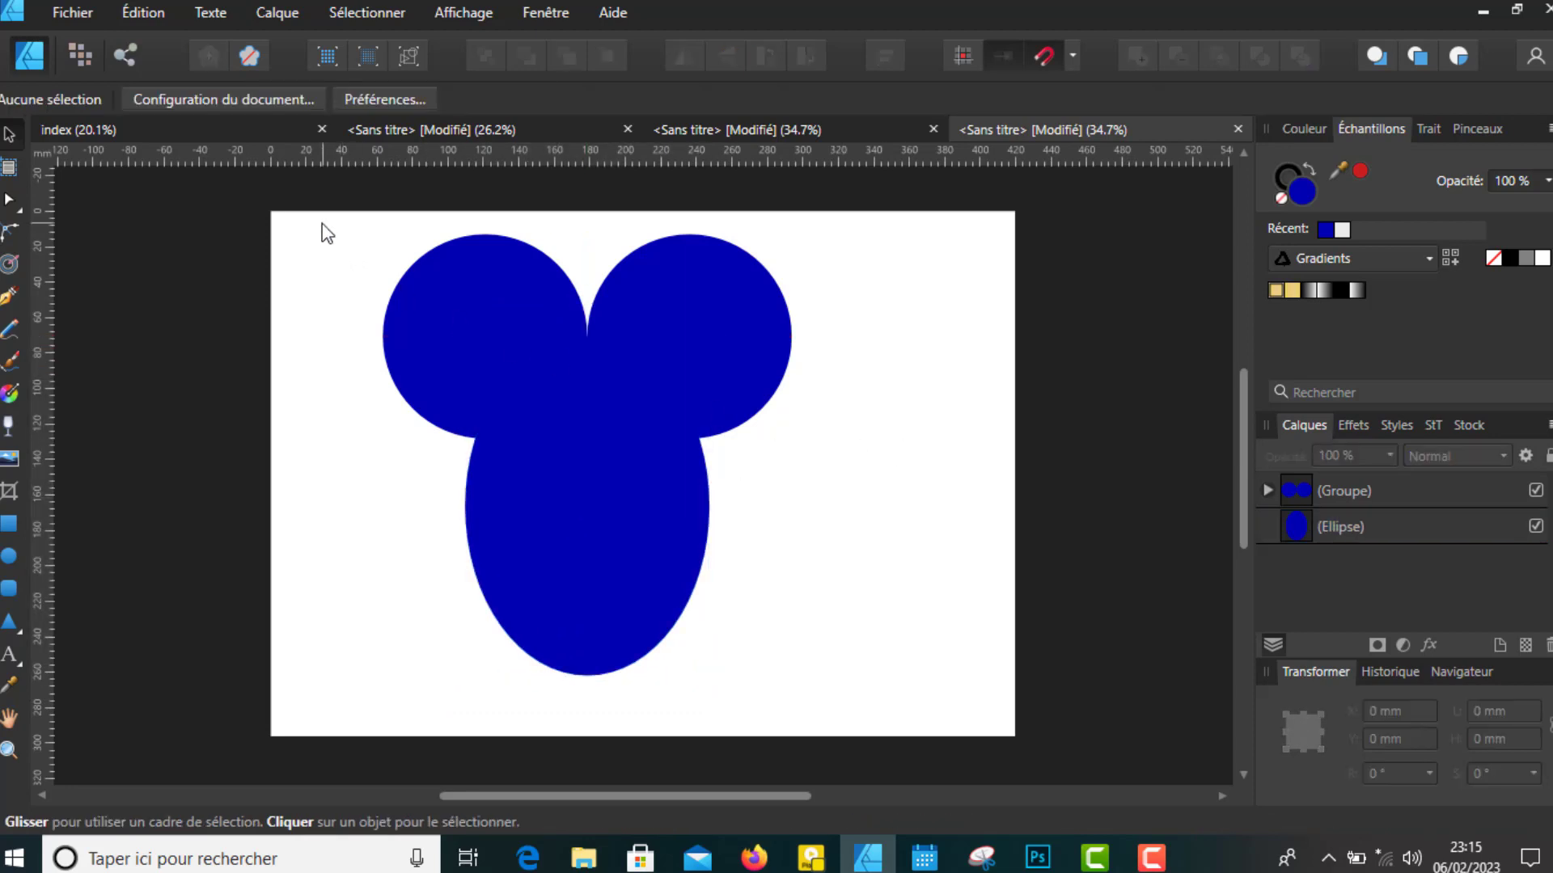
left_click_drag(326, 233, 870, 700)
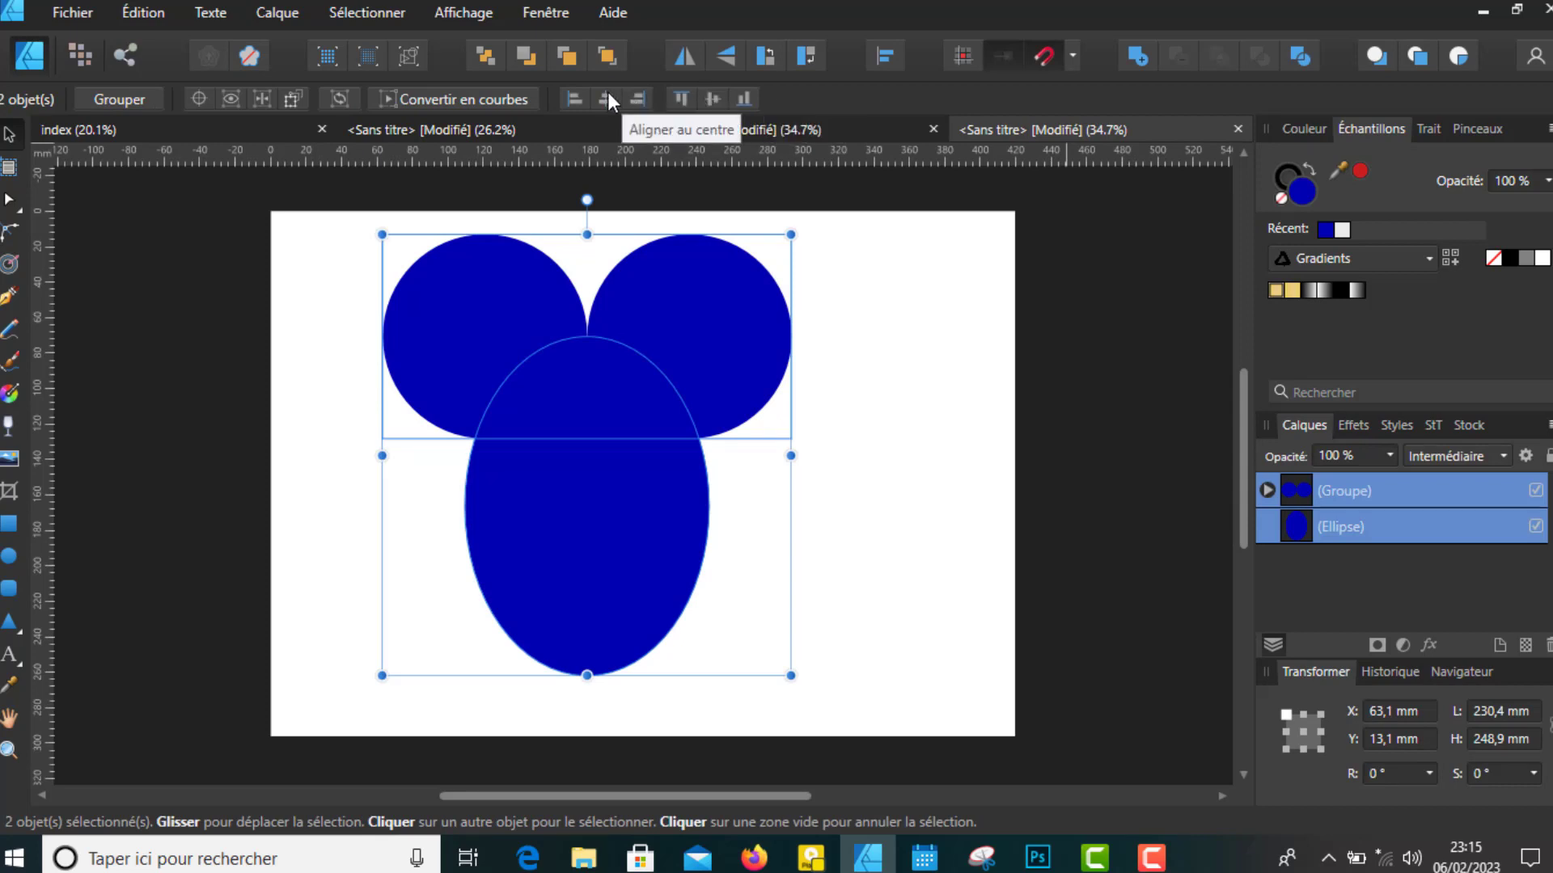
Ungroup the two top circles
left_click(930, 259)
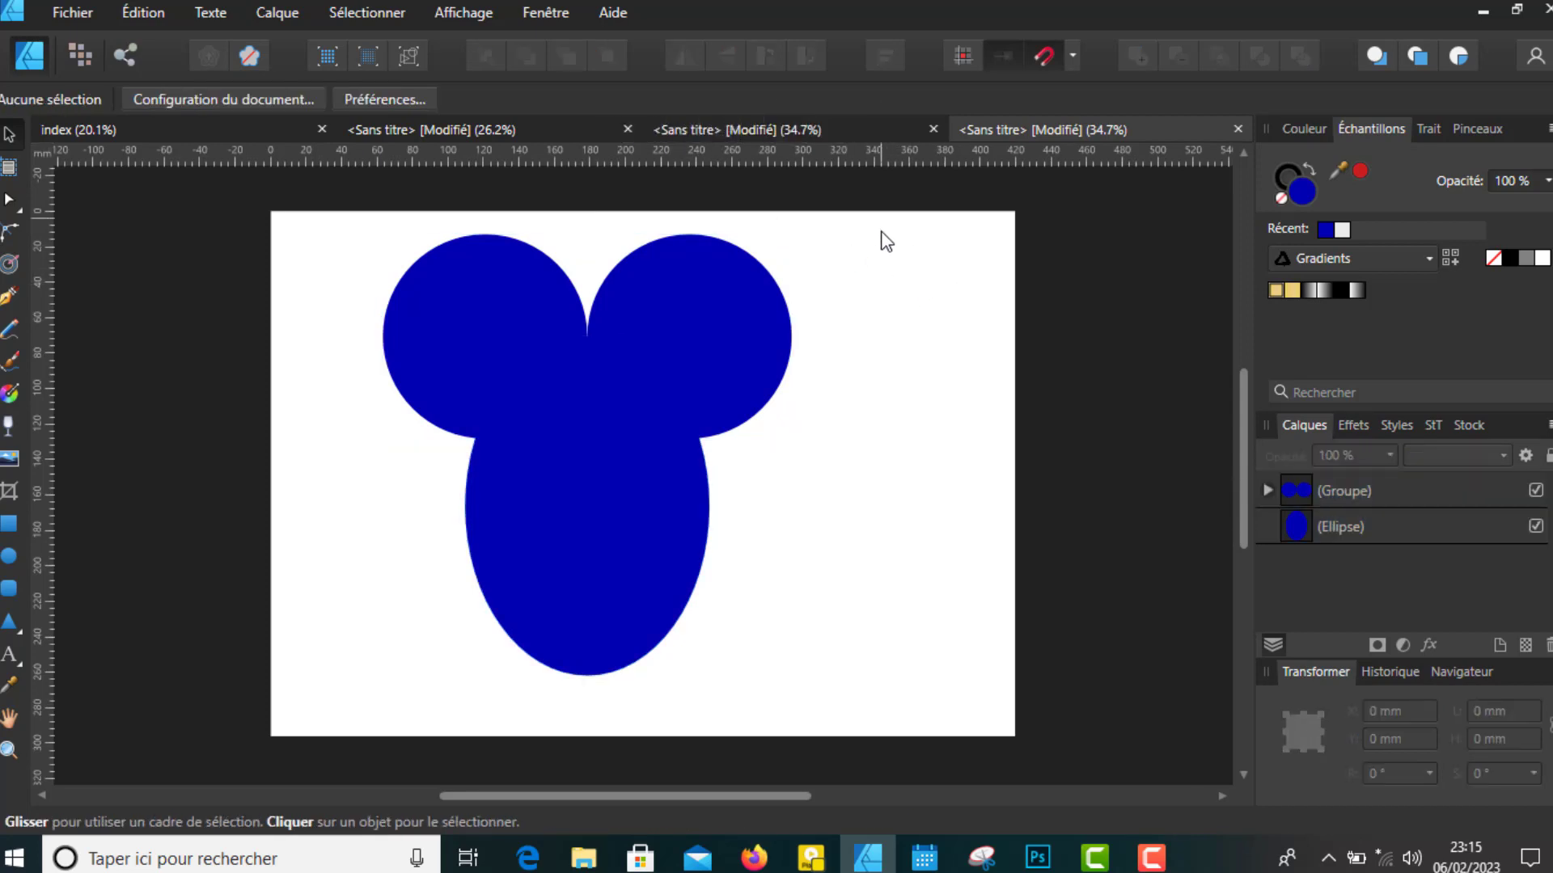
left_click_drag(882, 217, 322, 468)
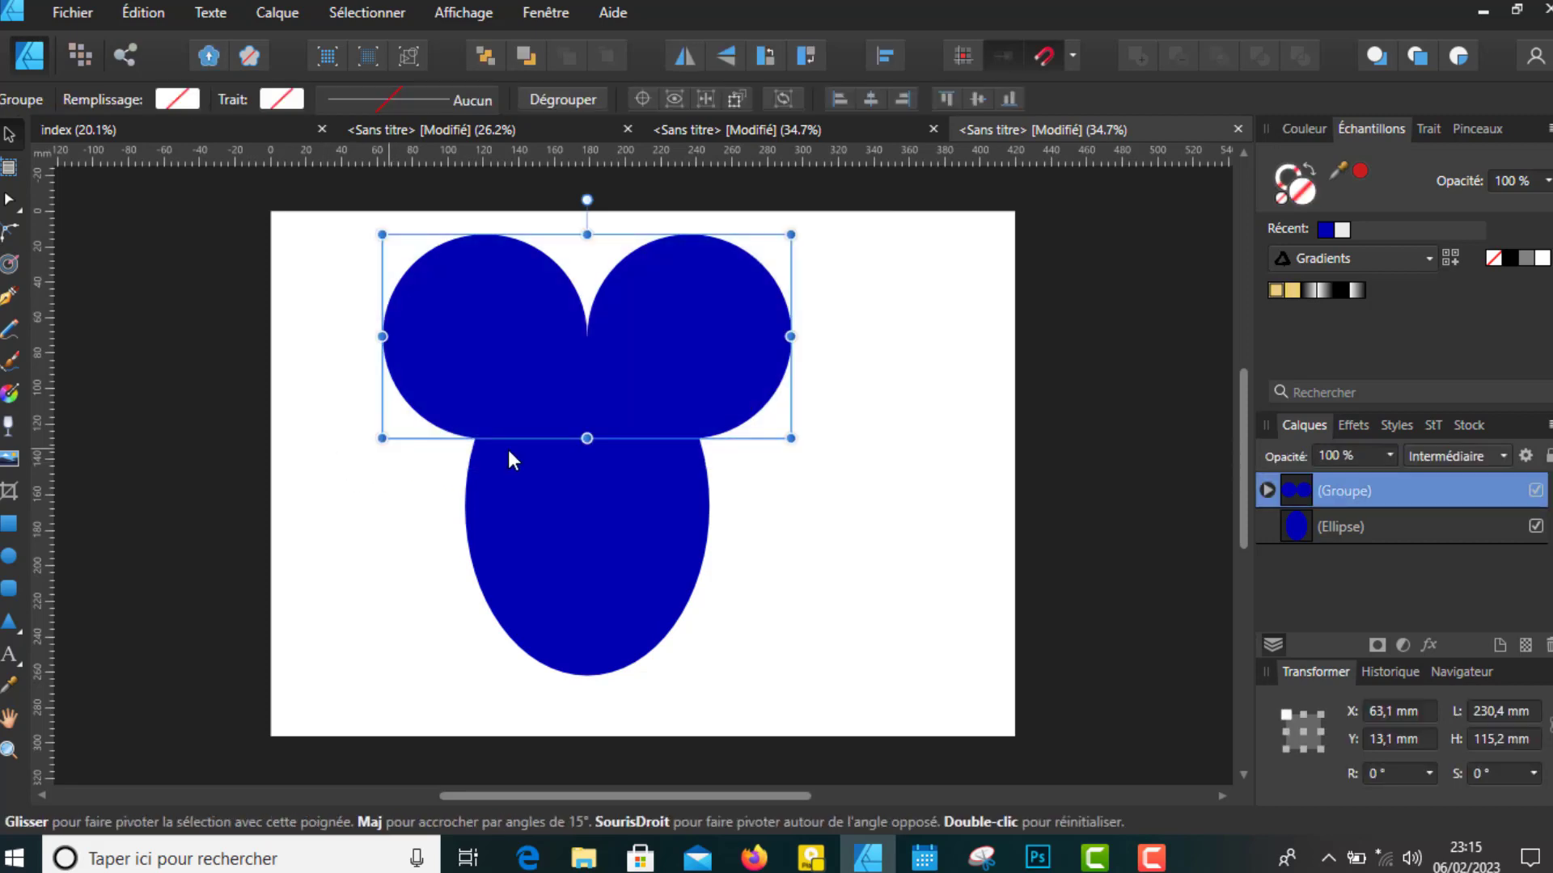
right_click(1323, 490)
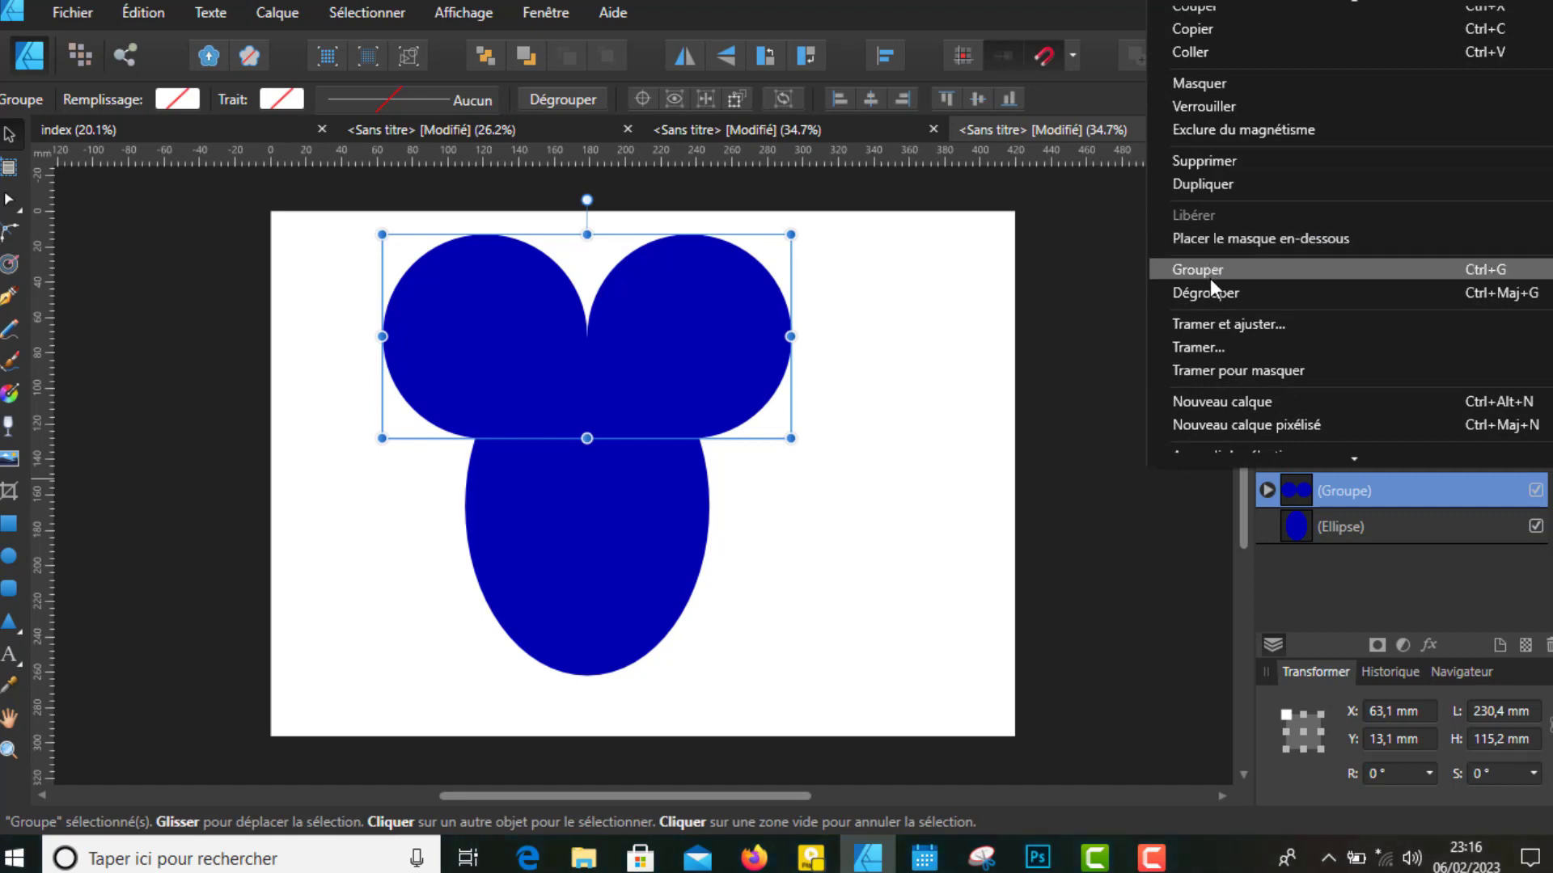
left_click(1213, 292)
left_click(925, 307)
Divide the circles and ellipse, then pull the right circle piece away
scroll(406, 321, "up", 1)
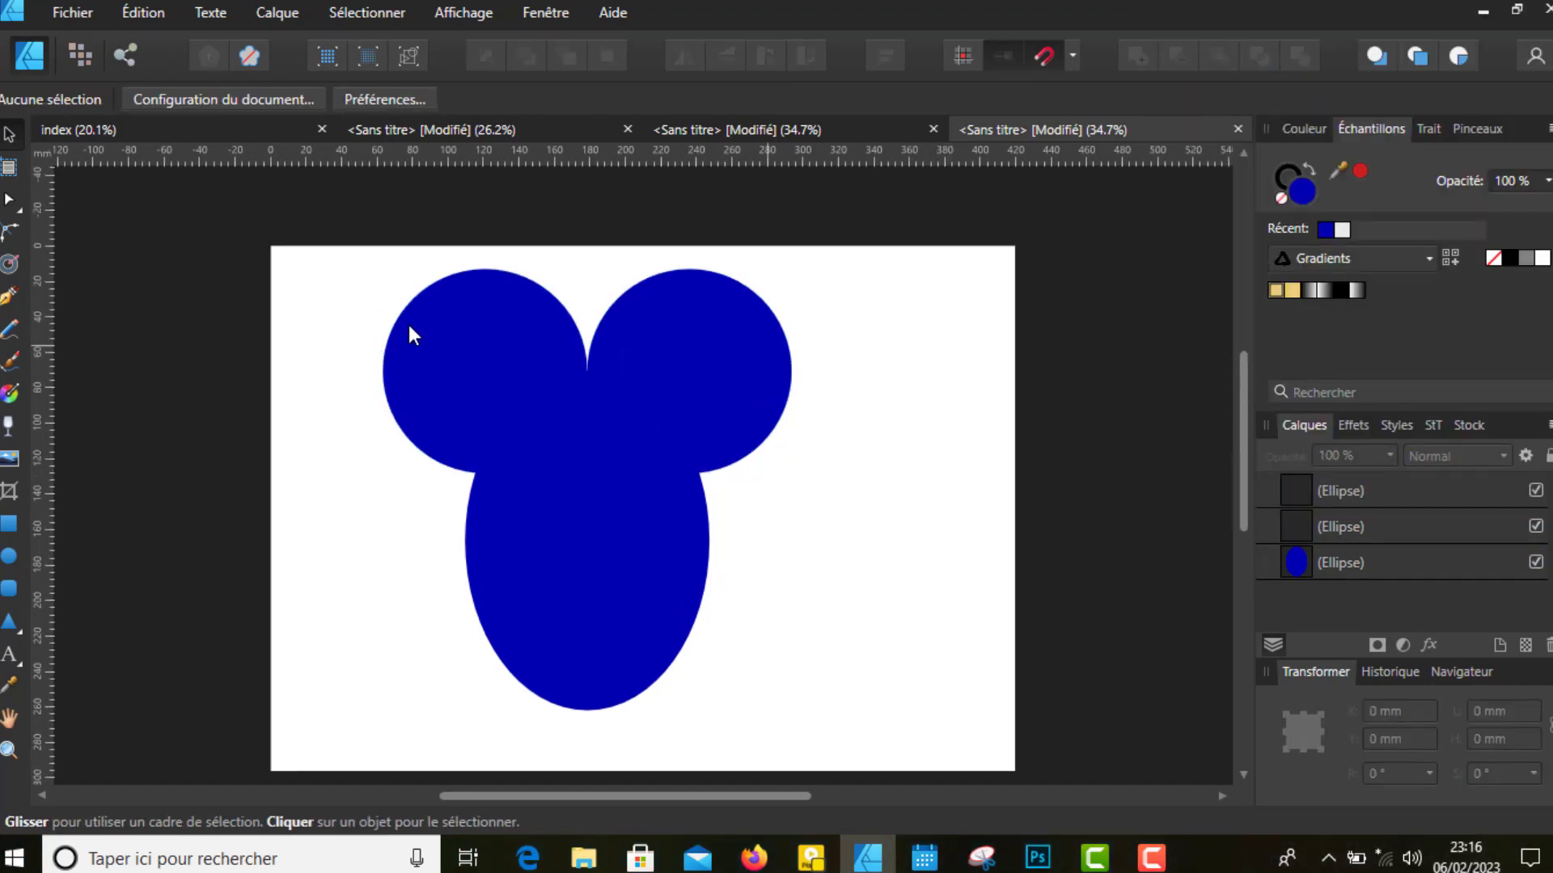
mouse_move(347, 248)
left_mouse_down()
mouse_move(493, 327)
mouse_move(890, 772)
left_mouse_up()
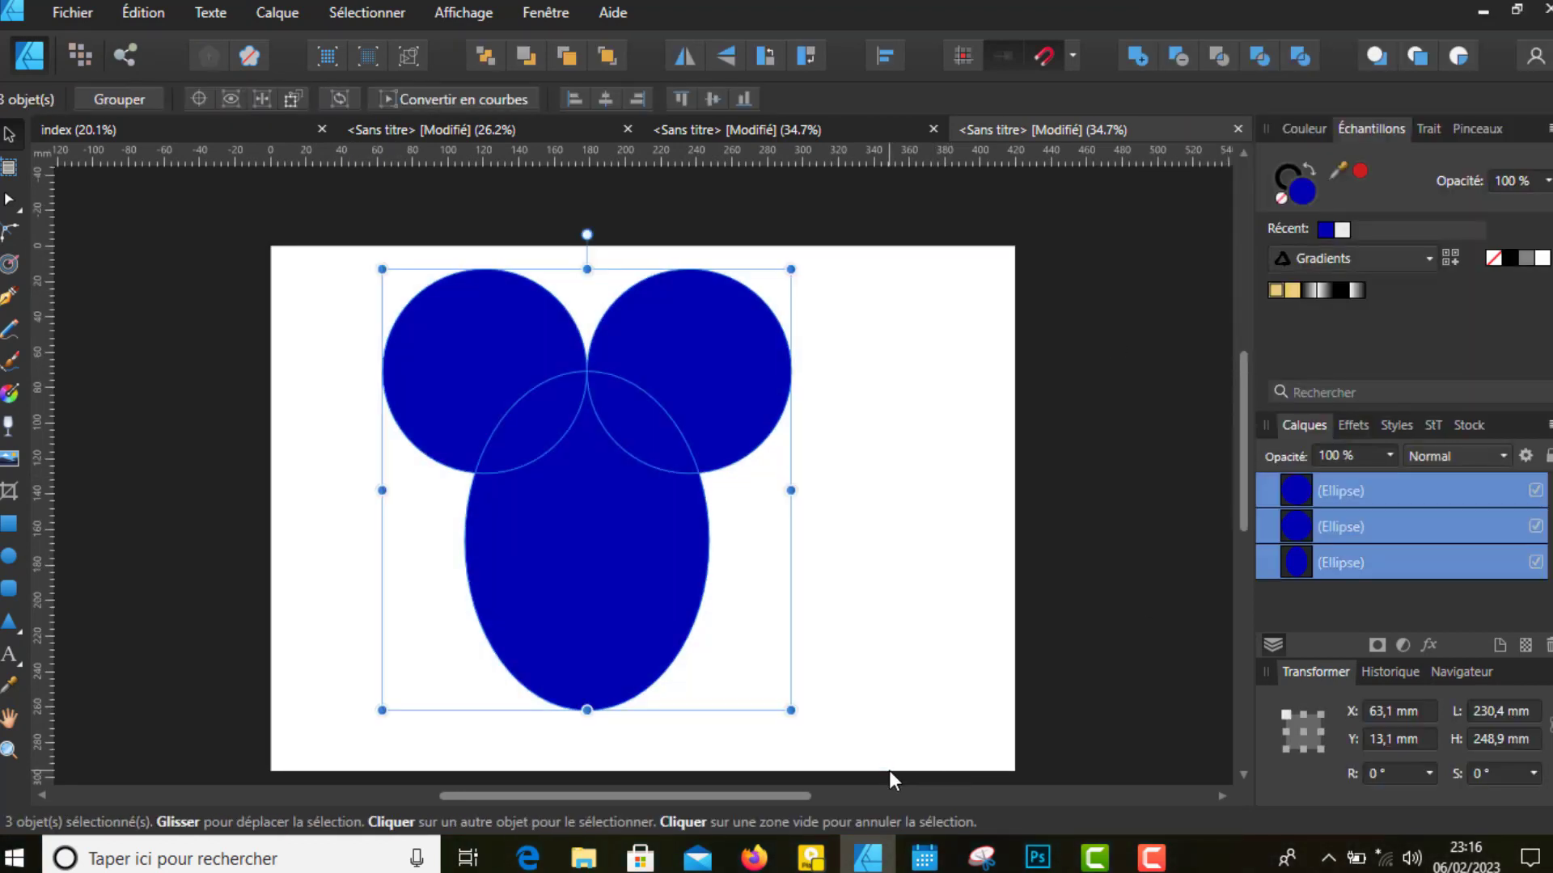
left_click(1303, 51)
left_click(979, 427)
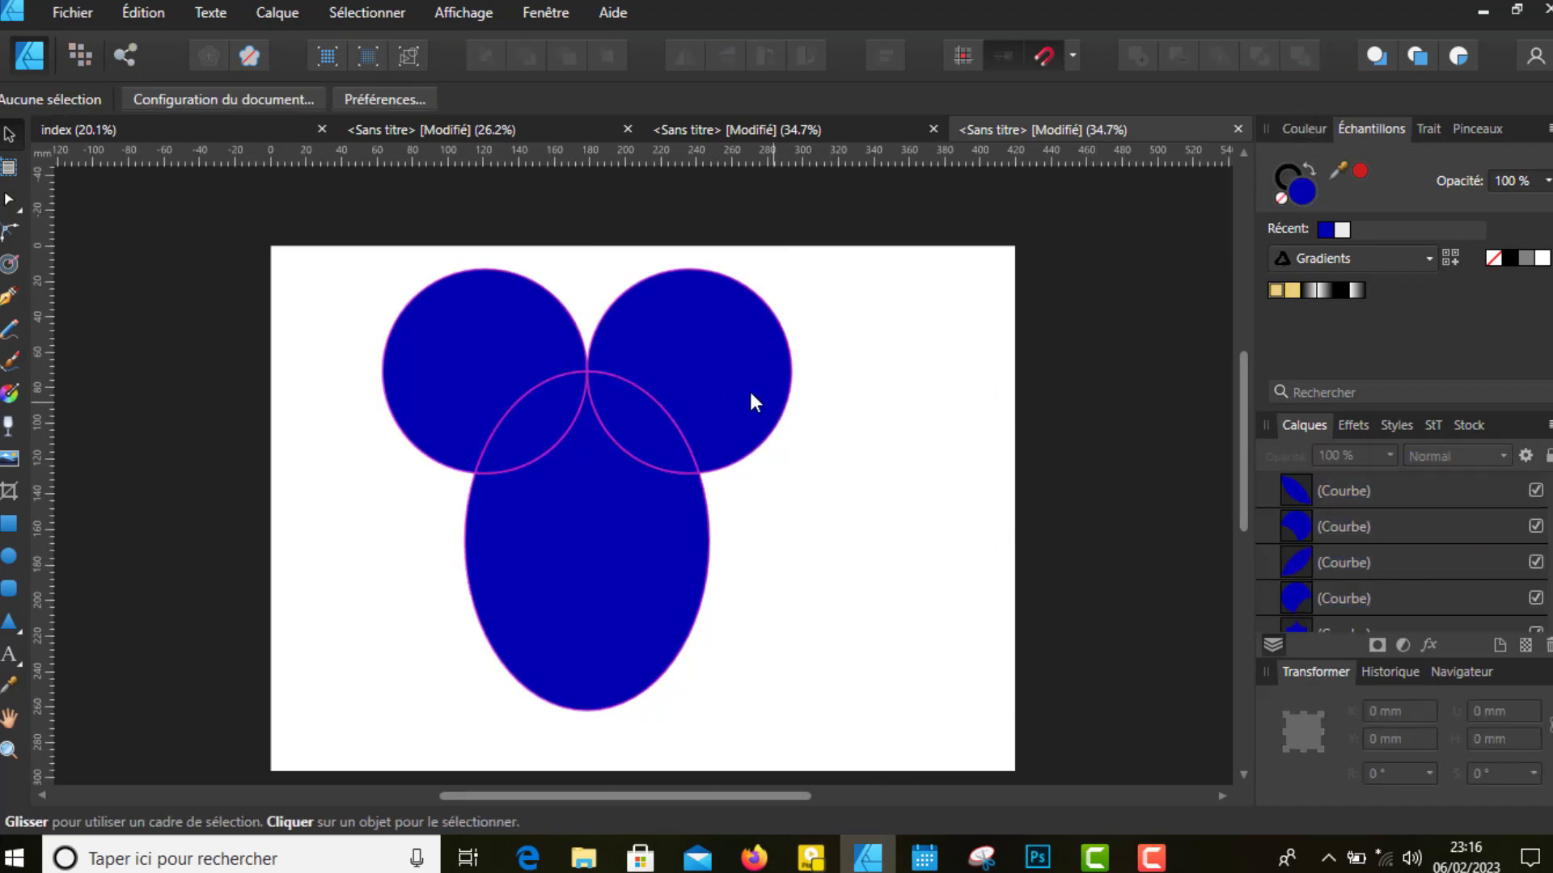
left_click_drag(706, 356, 902, 356)
Delete the left and right outer circle fragments
left_click(539, 348)
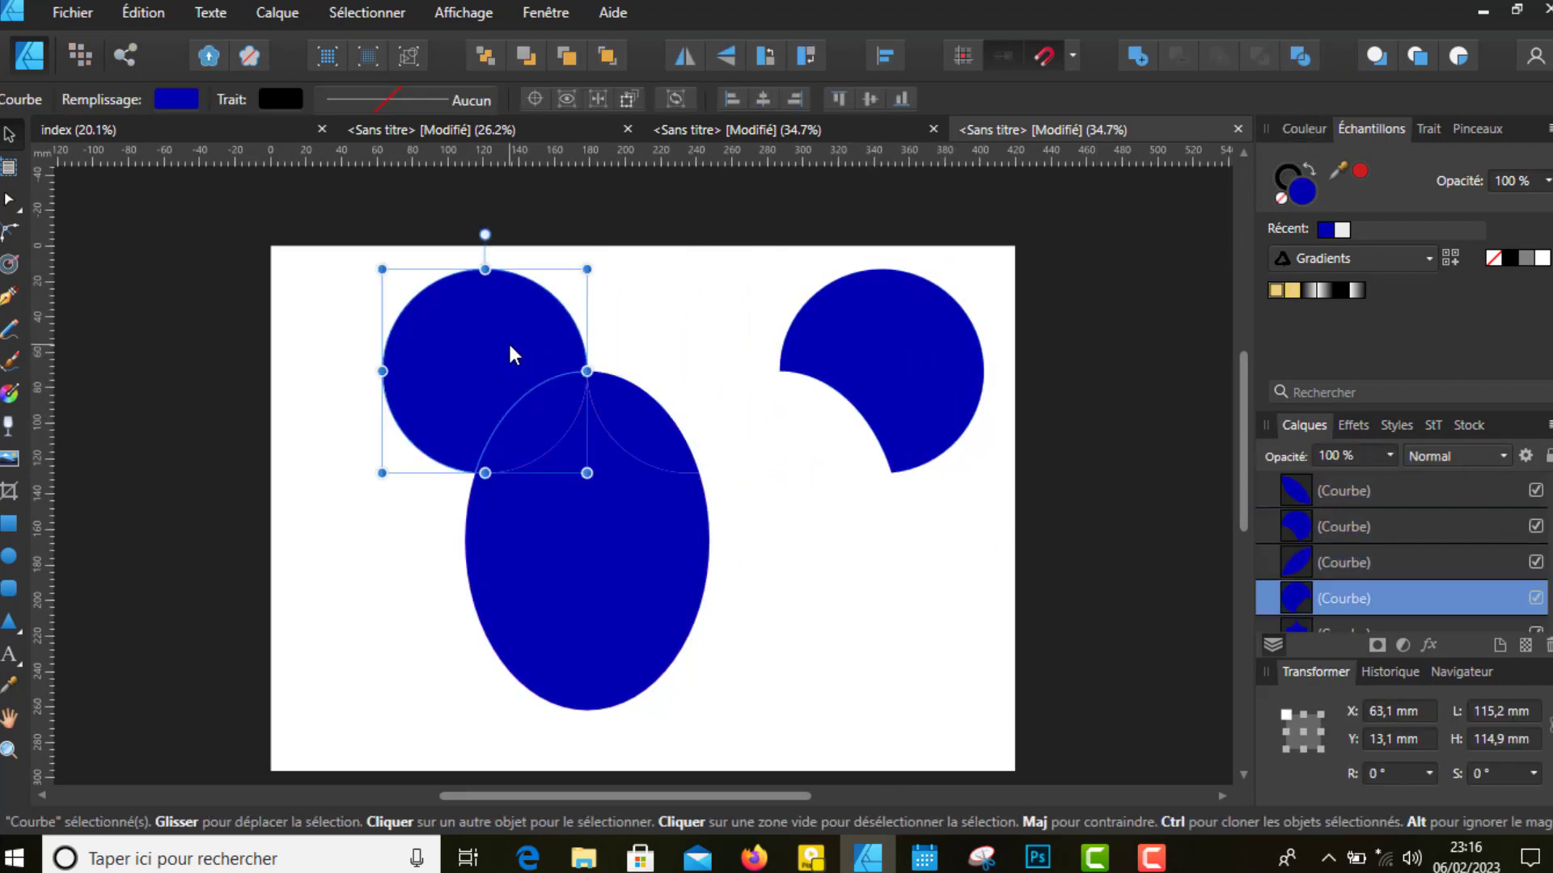
left_click_drag(508, 344, 475, 344)
right_click(484, 349)
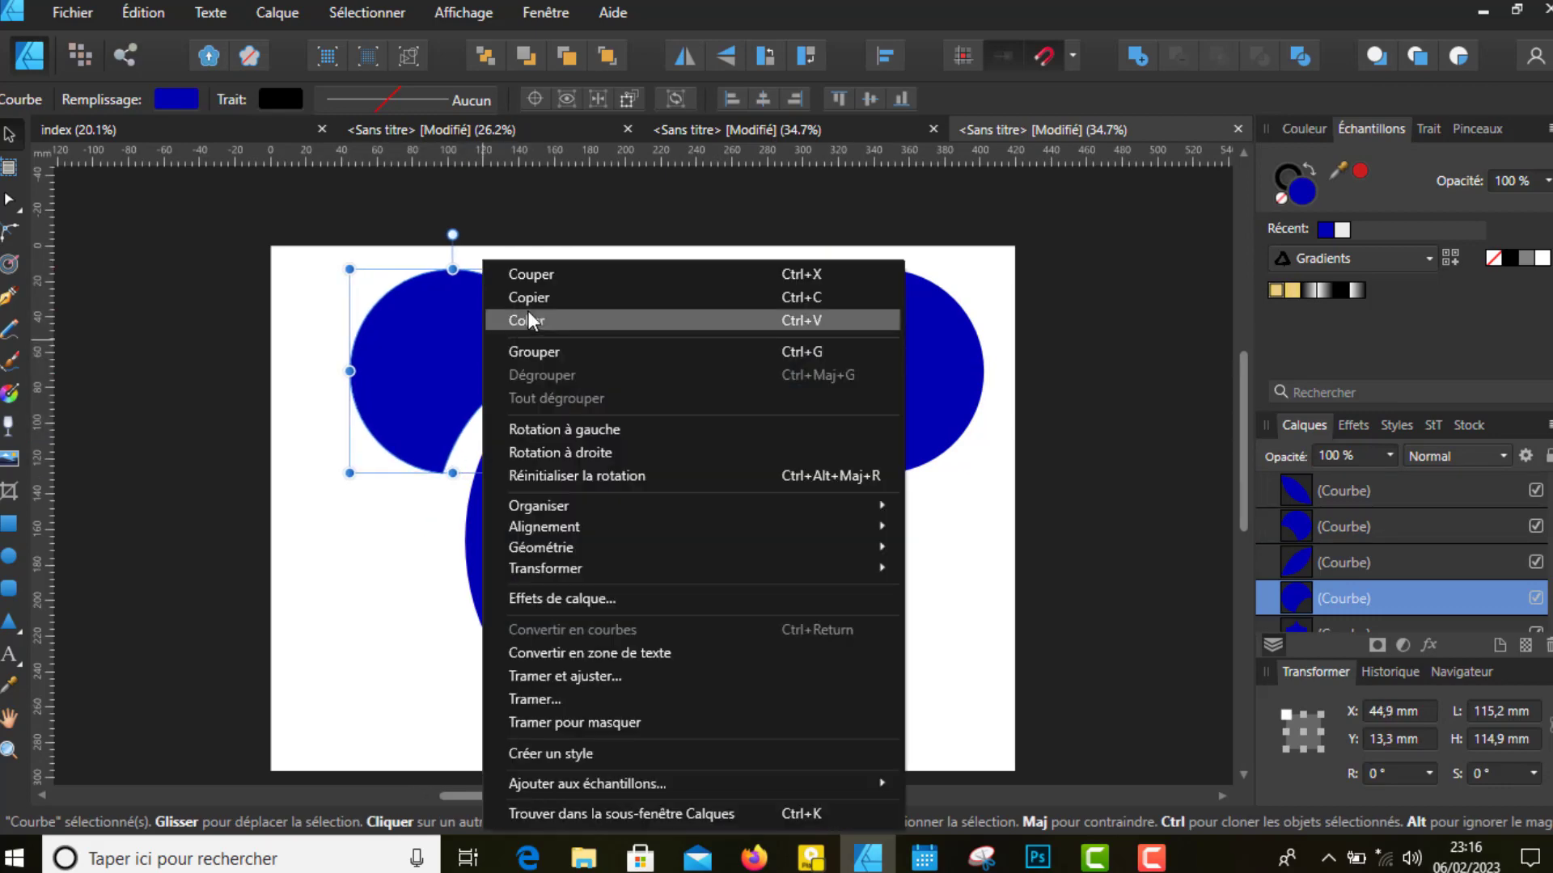
left_click(540, 269)
right_click(821, 327)
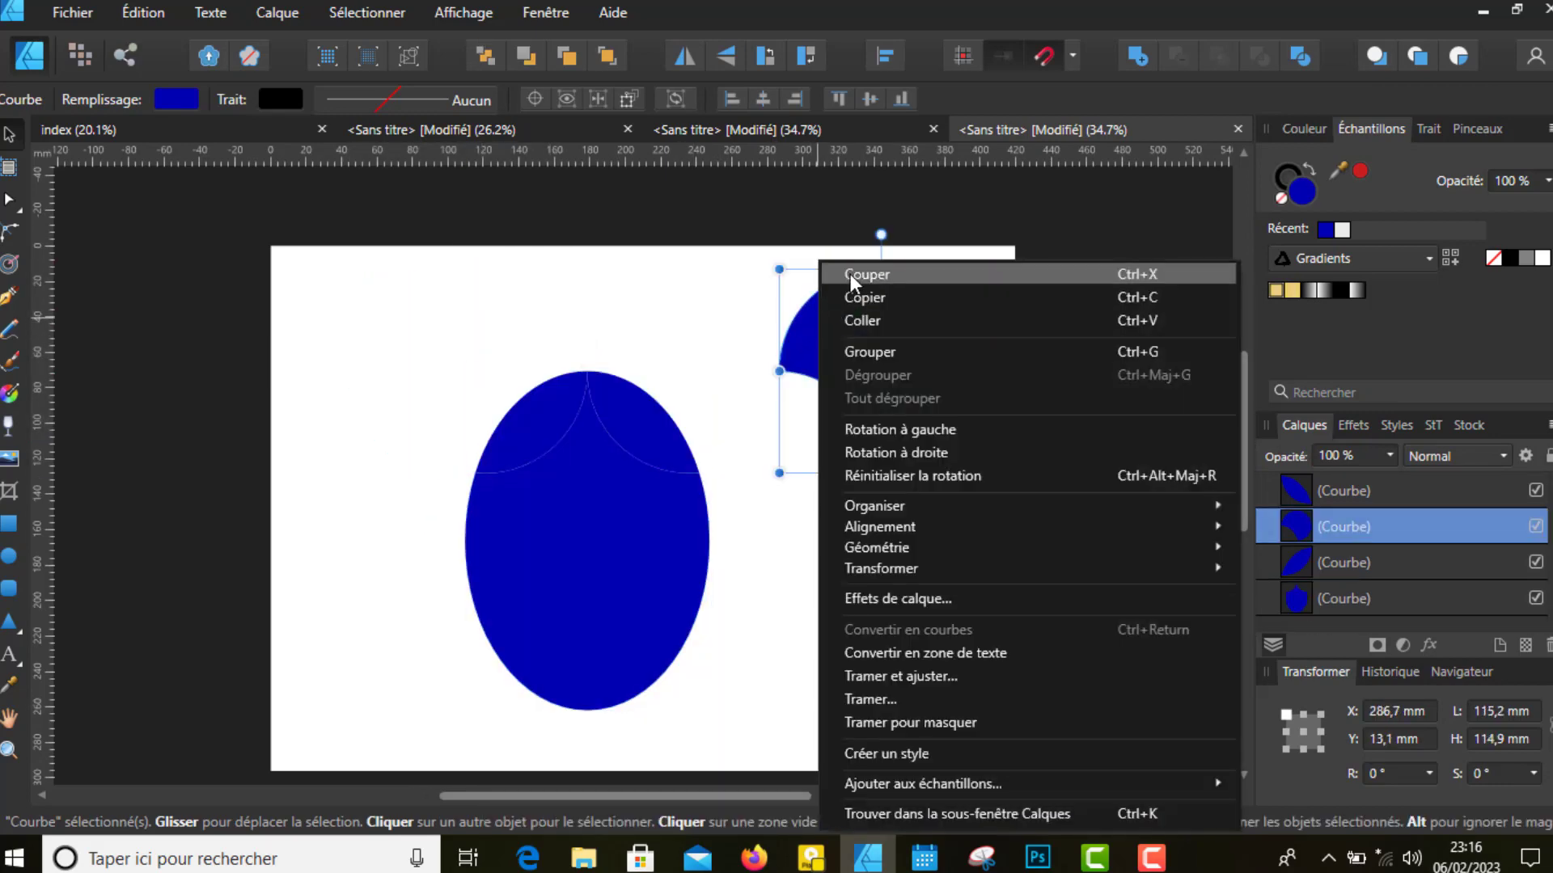
left_click(850, 274)
Delete the two top arc pieces, leaving a pointed-top shield, and move it up-right
left_click(656, 422)
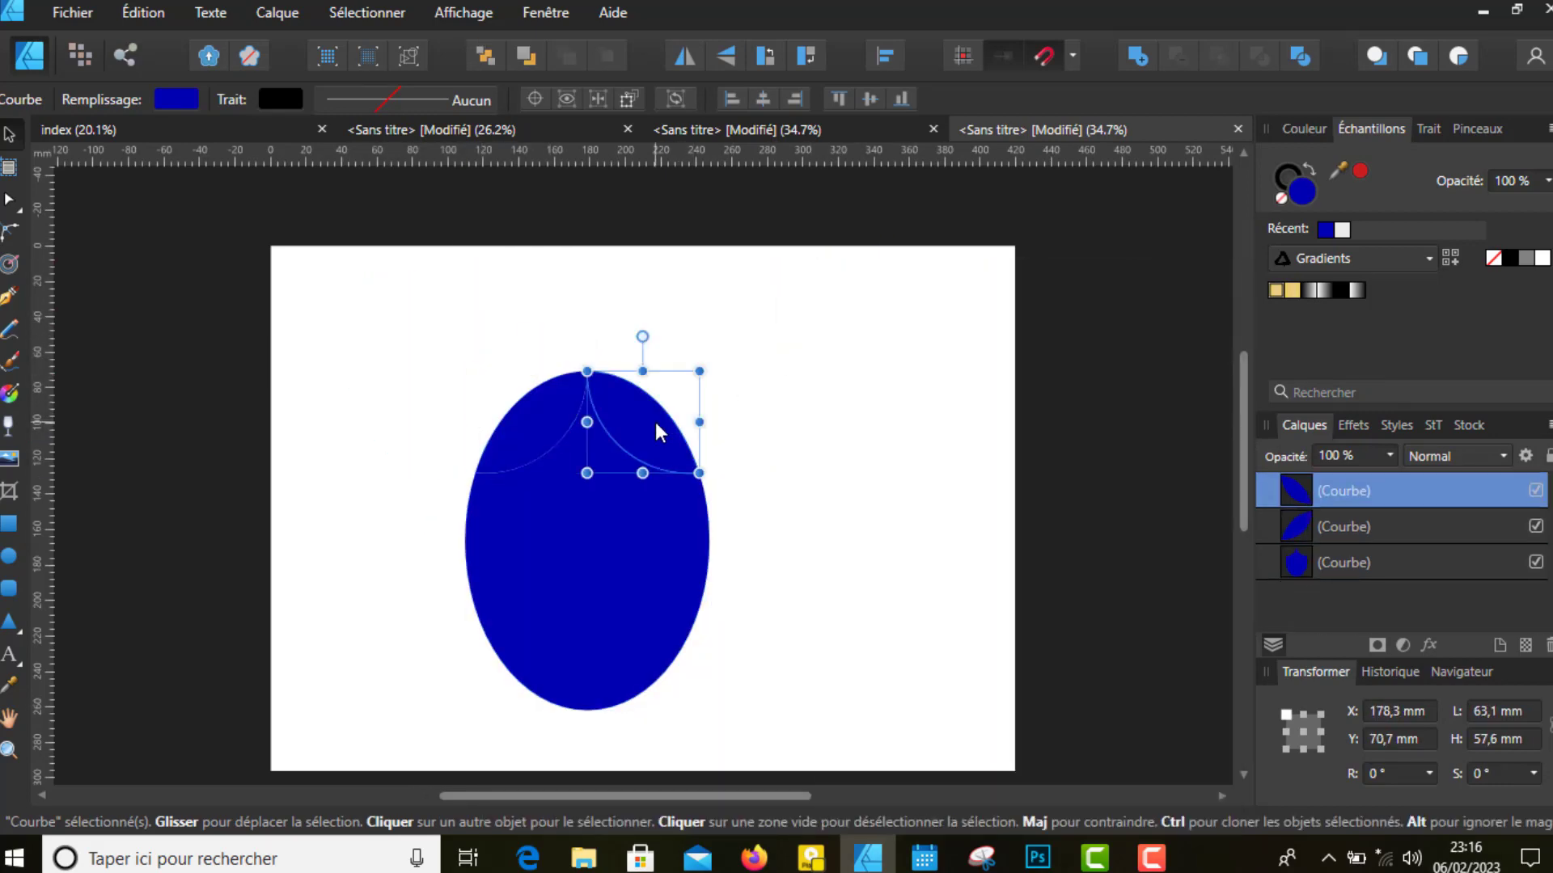
right_click(705, 369)
left_click(803, 272)
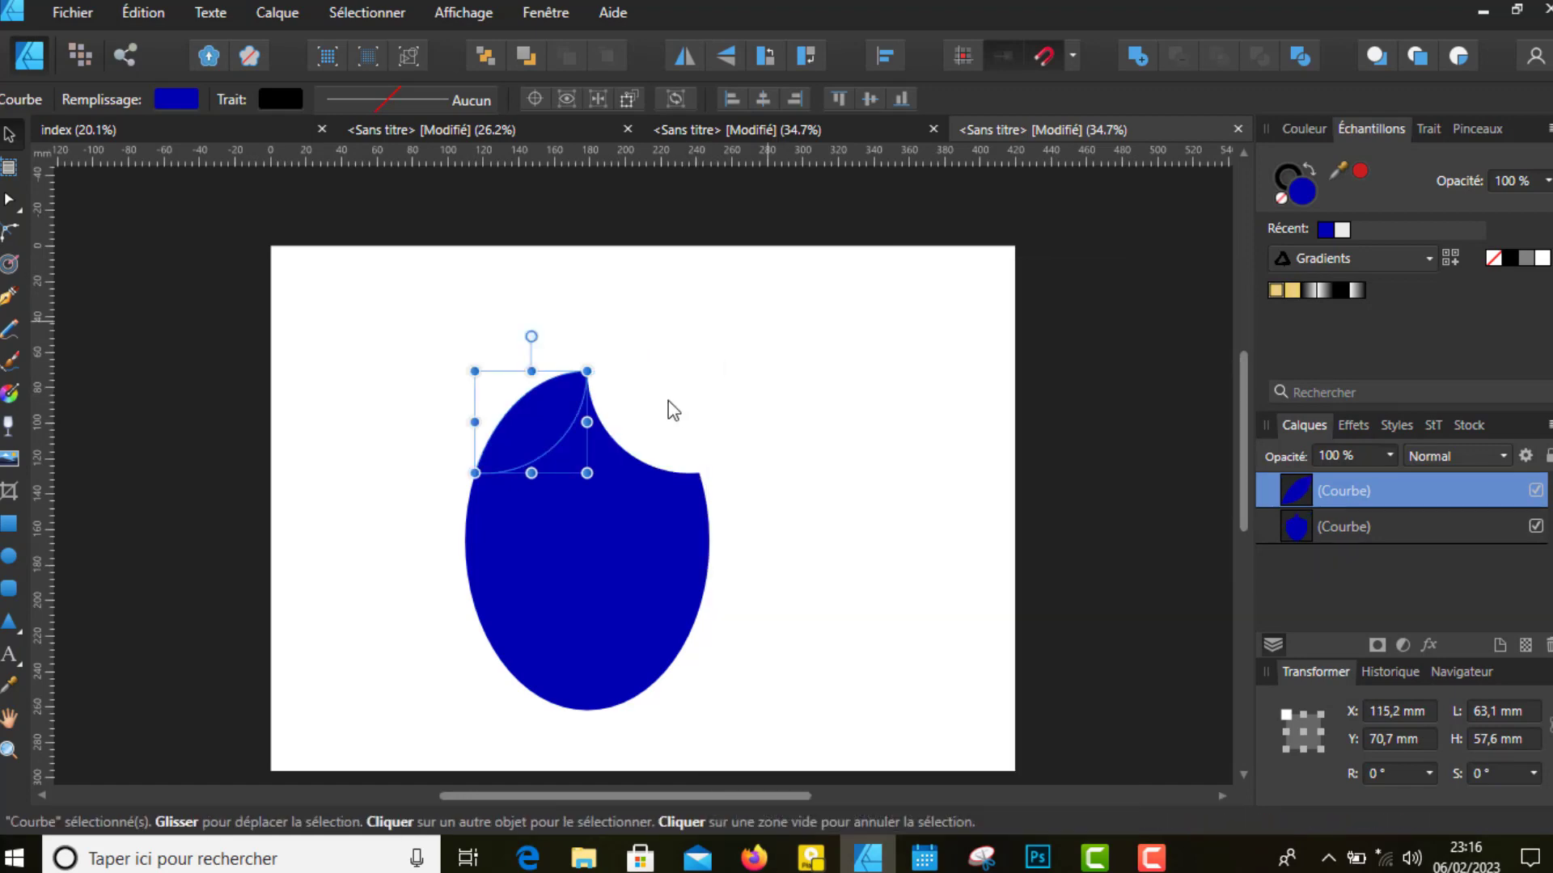
right_click(475, 370)
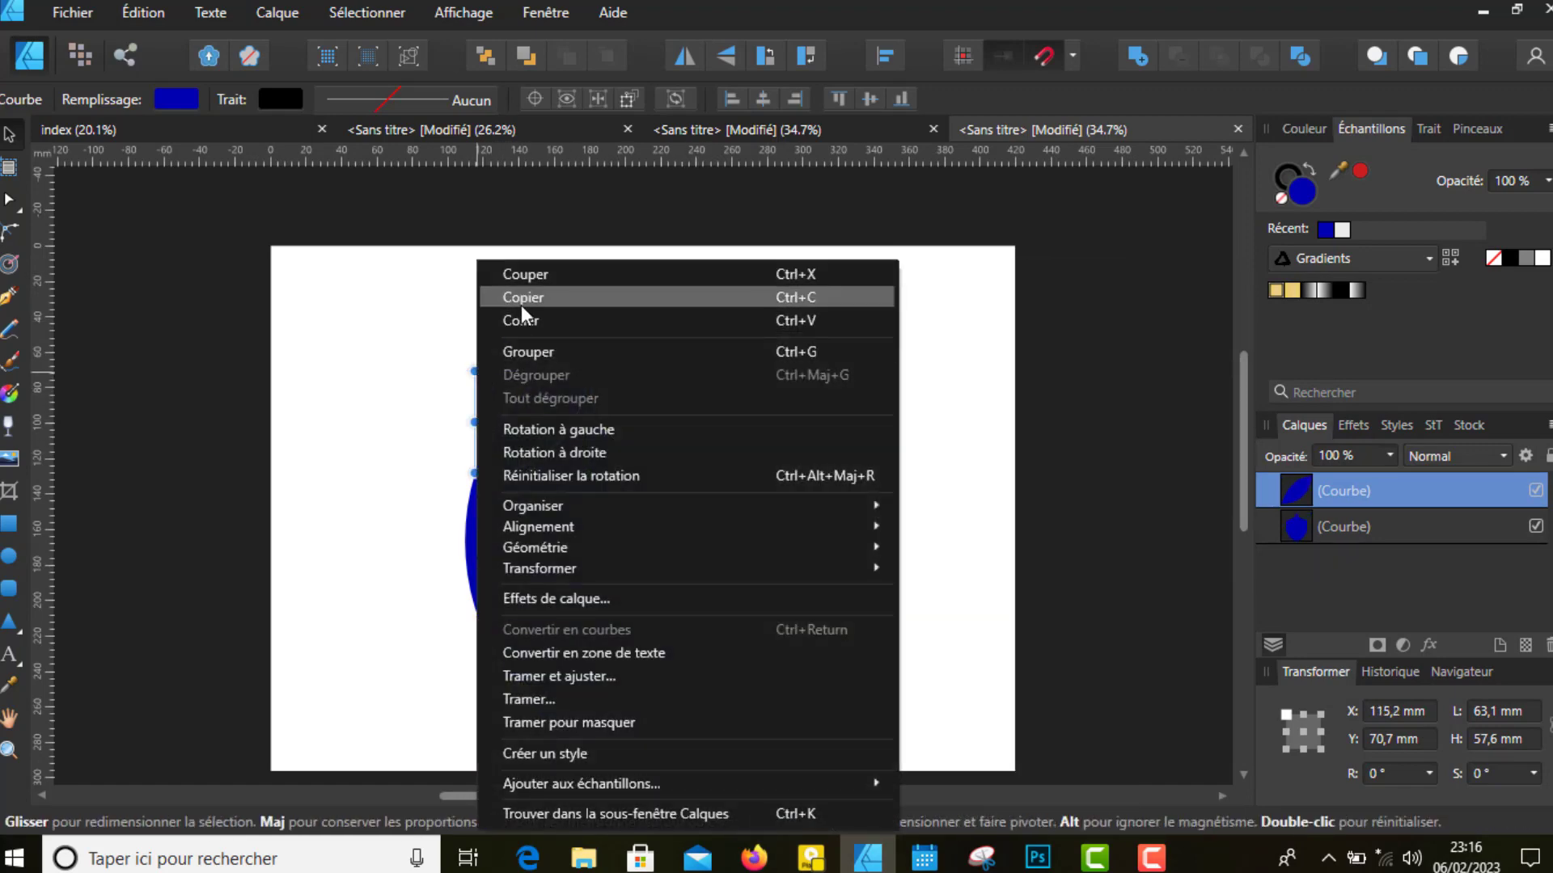
left_click(532, 280)
left_click_drag(596, 543, 658, 476)
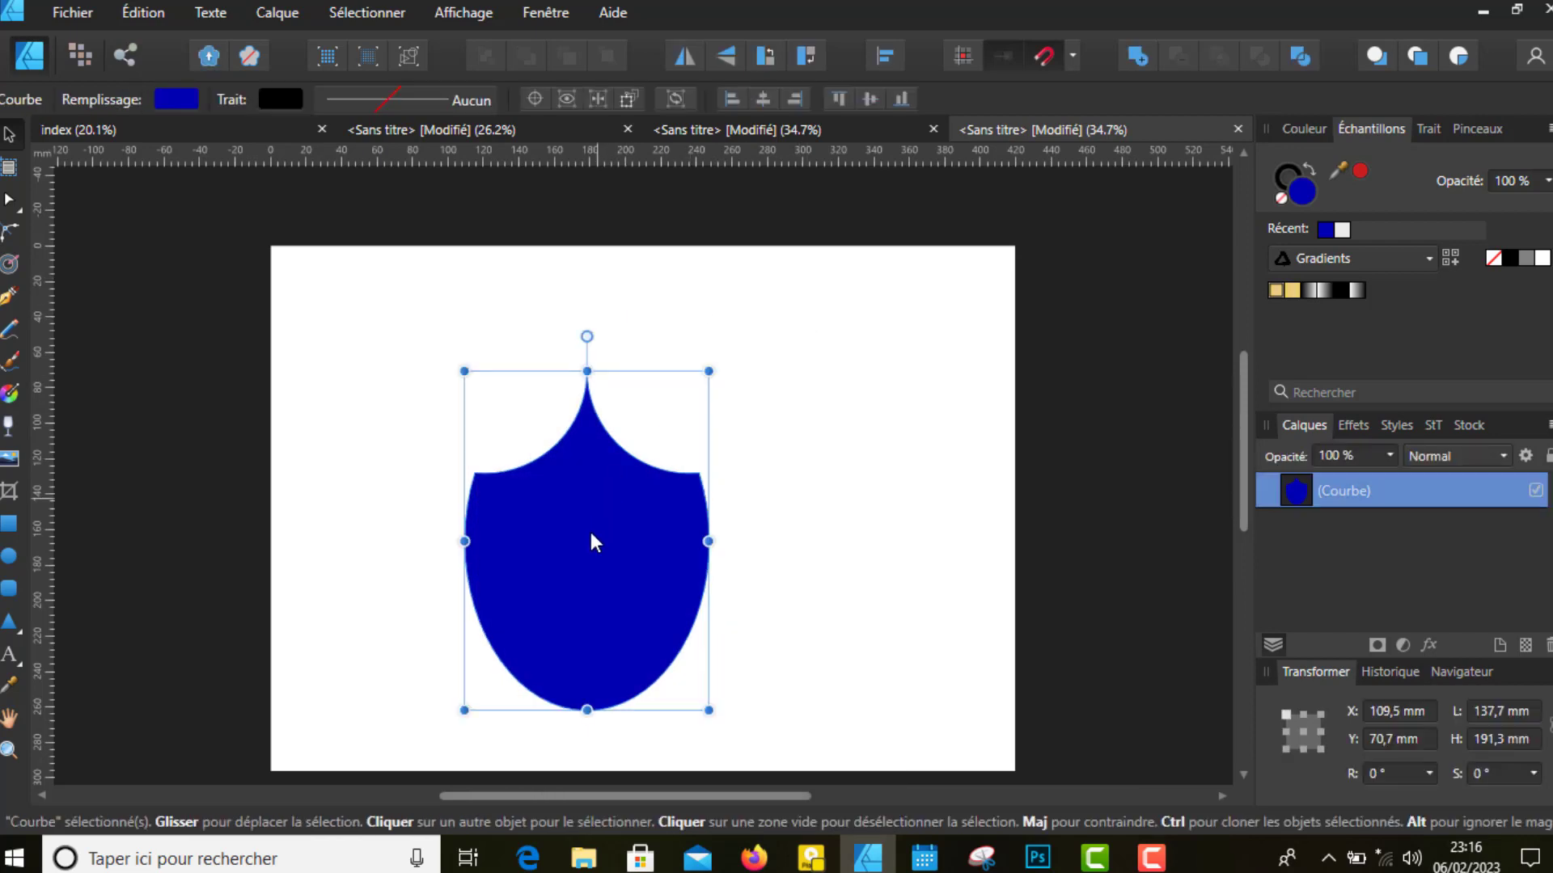
left_click(899, 387)
left_click(668, 488)
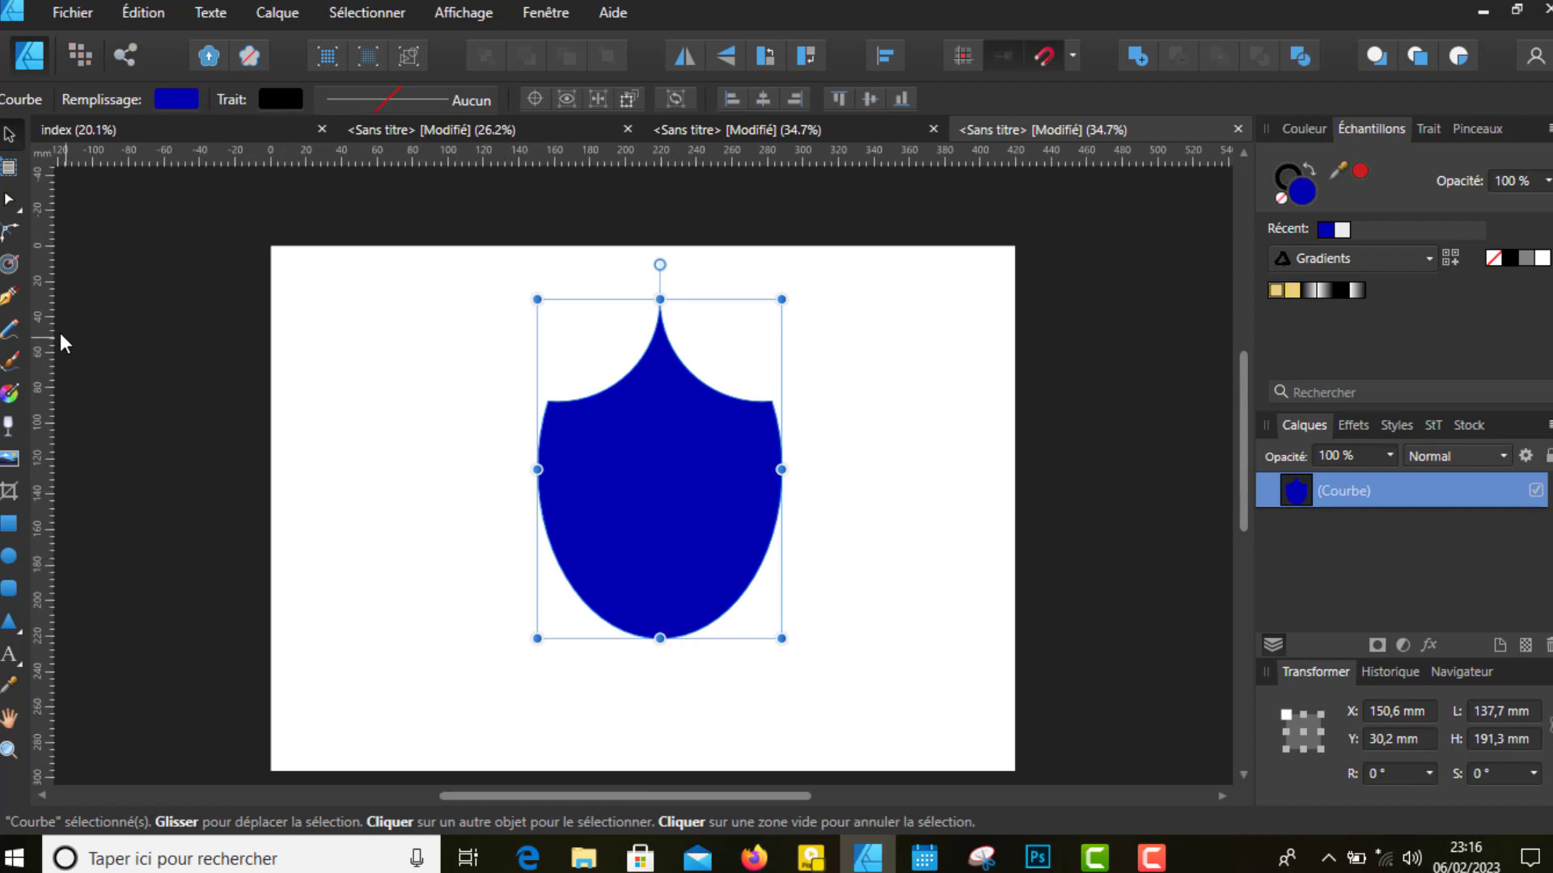
Convert the shield's bottom node to a sharp corner and shift the shield left
left_click(8, 201)
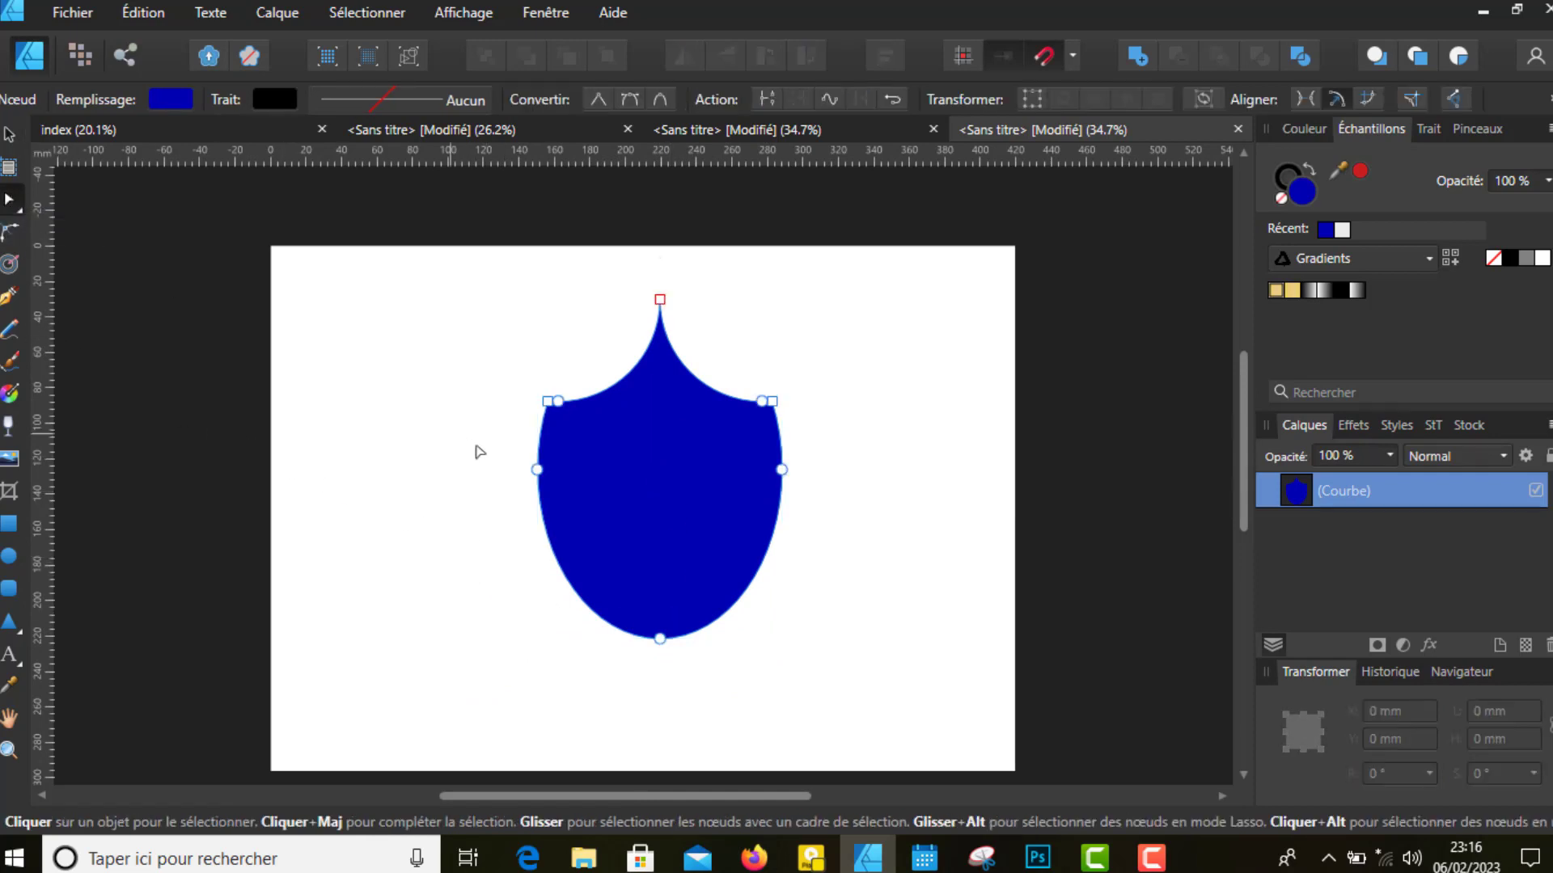
left_click_drag(623, 596, 736, 718)
left_click(595, 99)
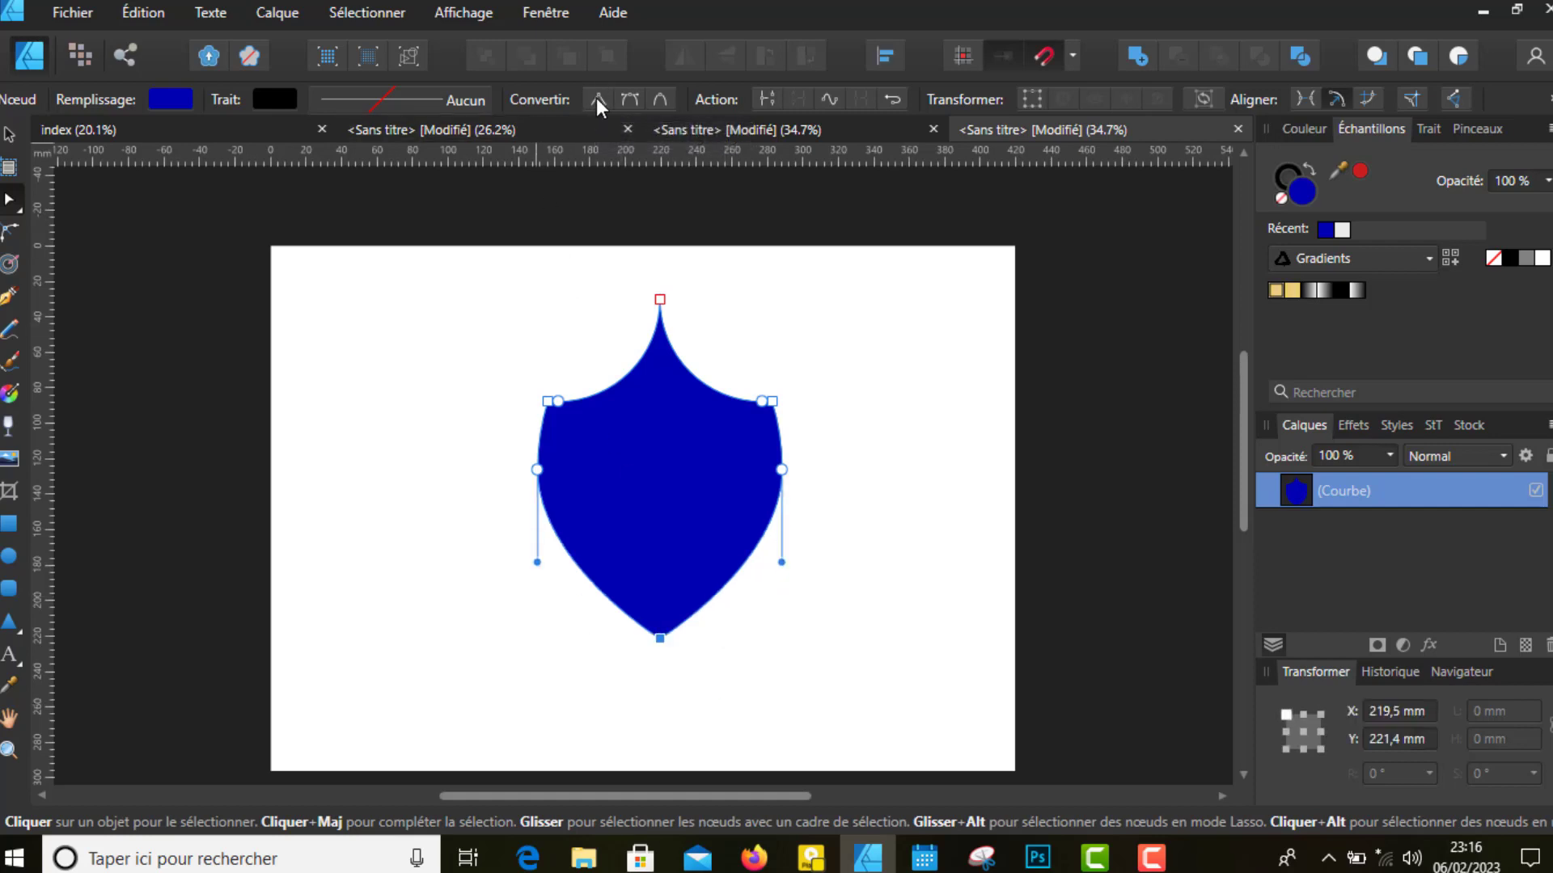
left_click(9, 135)
left_click(1021, 479)
mouse_move(697, 472)
left_mouse_down()
mouse_move(682, 464)
mouse_move(632, 497)
left_mouse_up()
left_click(859, 381)
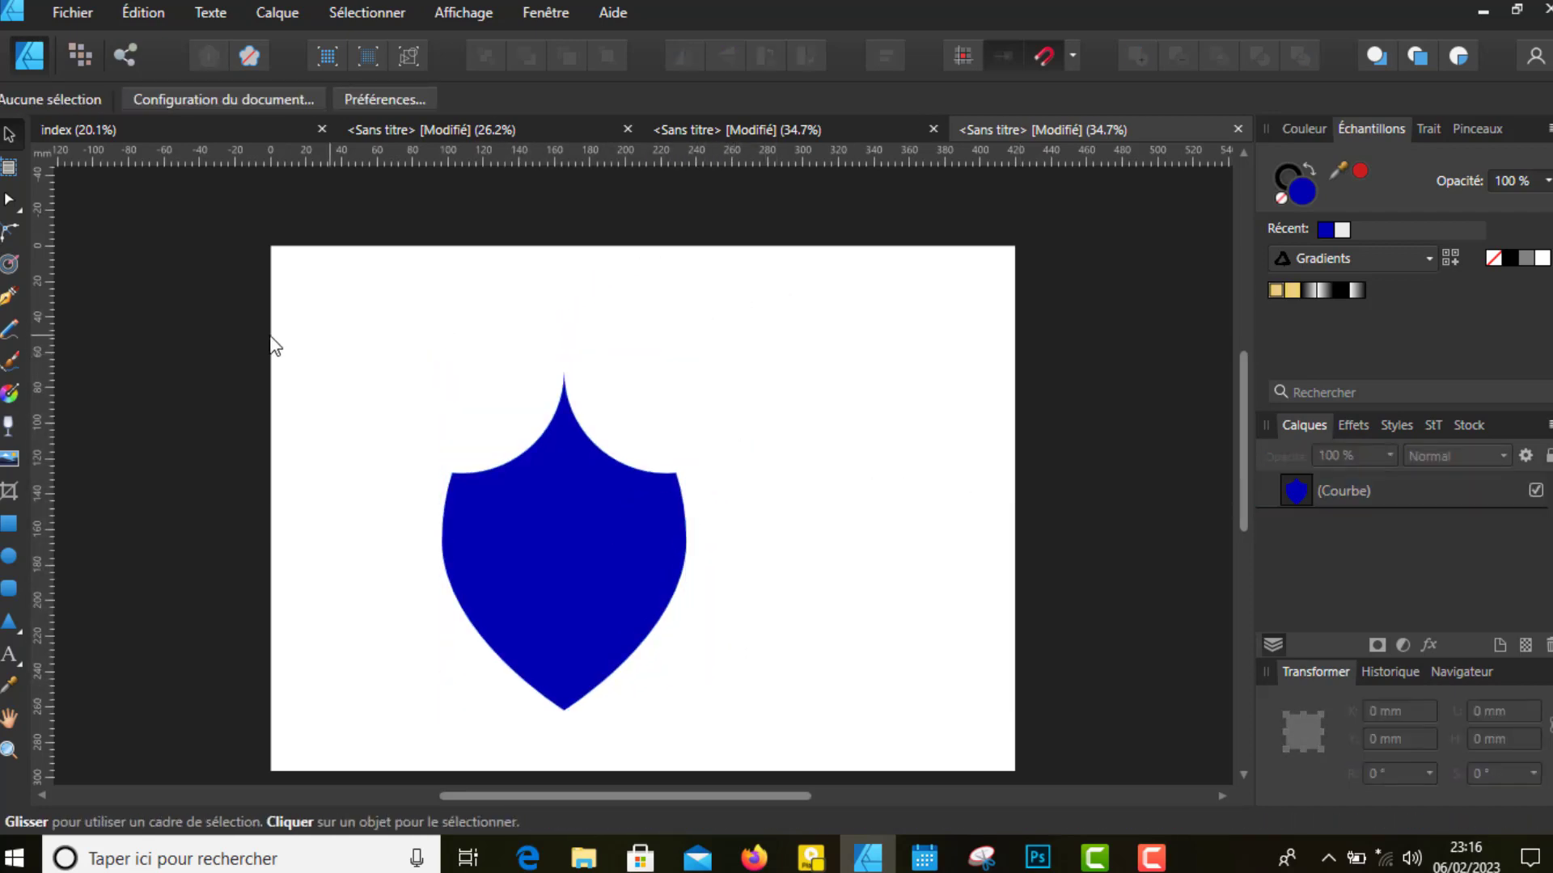
Draw a rectangle bar covering the shield's pointed tip
left_click(9, 524)
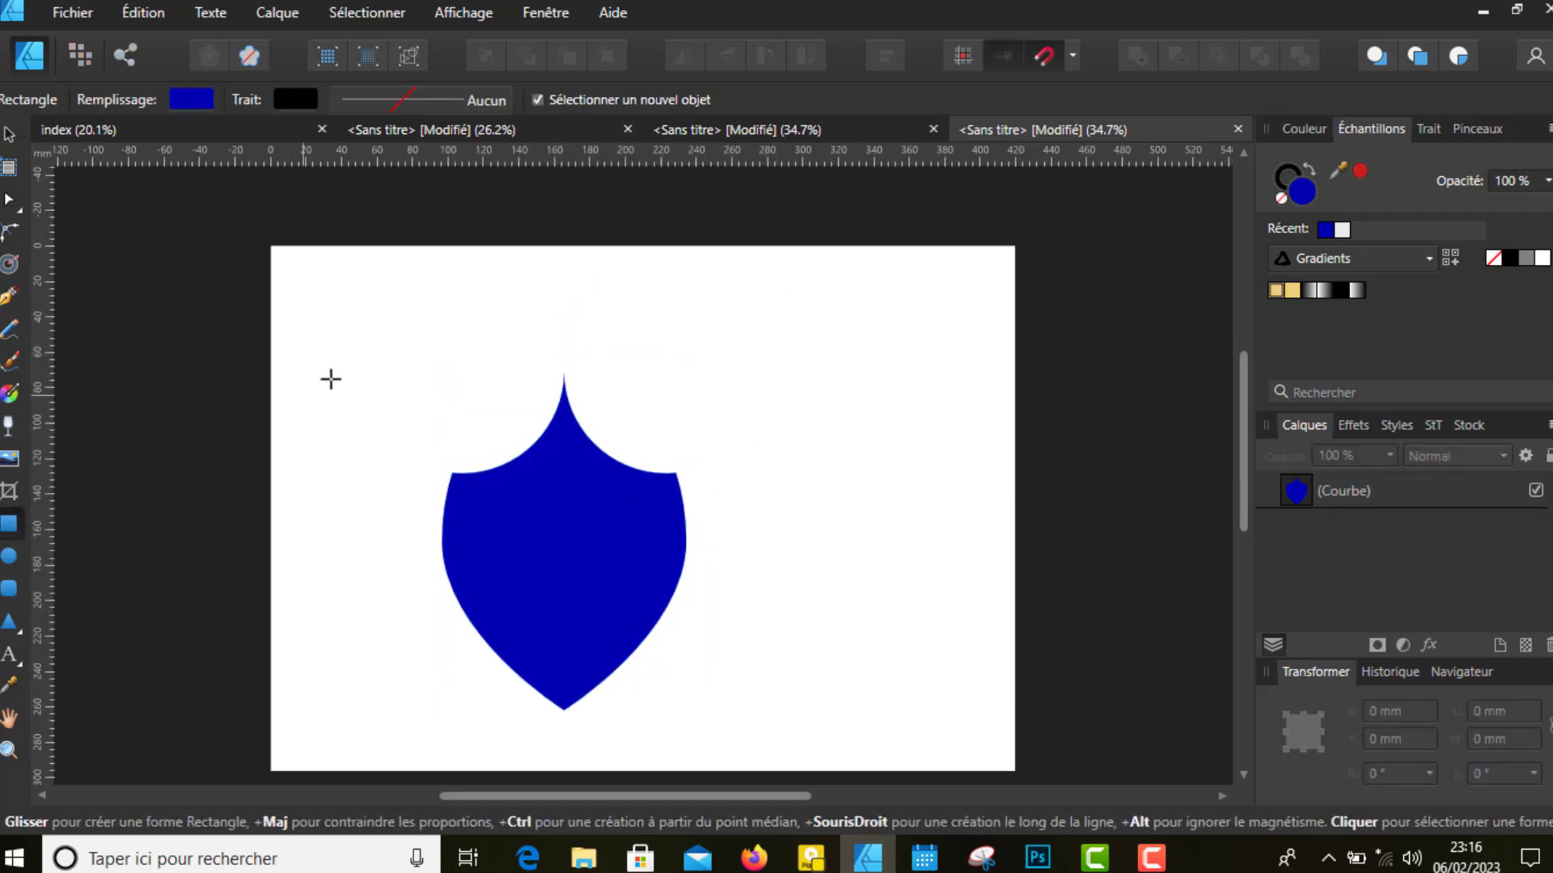
left_click_drag(361, 319, 669, 371)
left_click(7, 135)
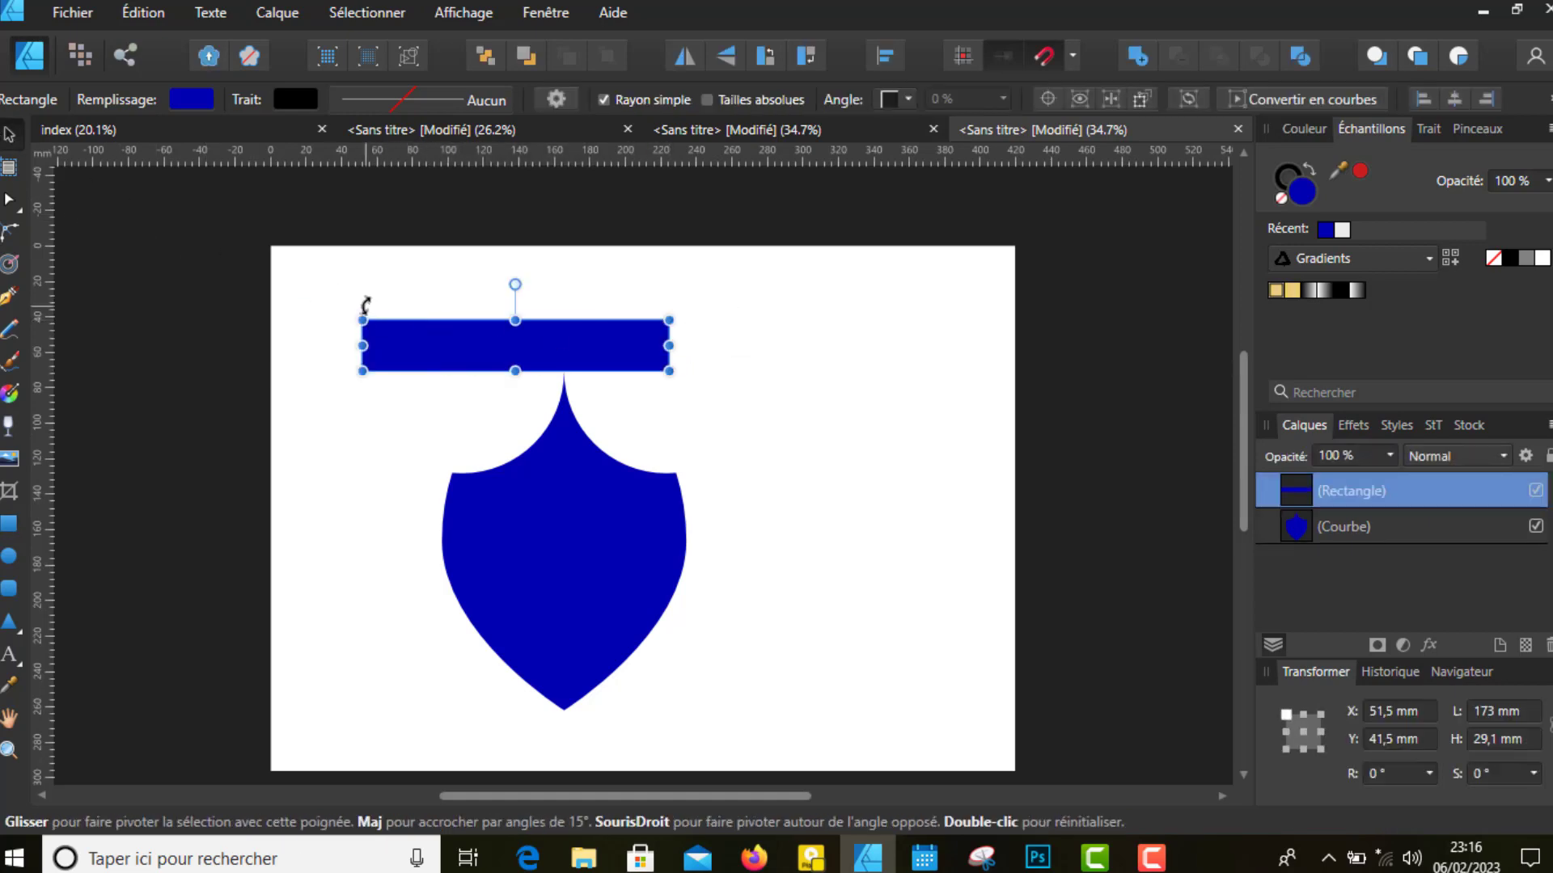
mouse_move(443, 367)
left_mouse_down()
mouse_move(508, 377)
mouse_move(488, 438)
left_mouse_up()
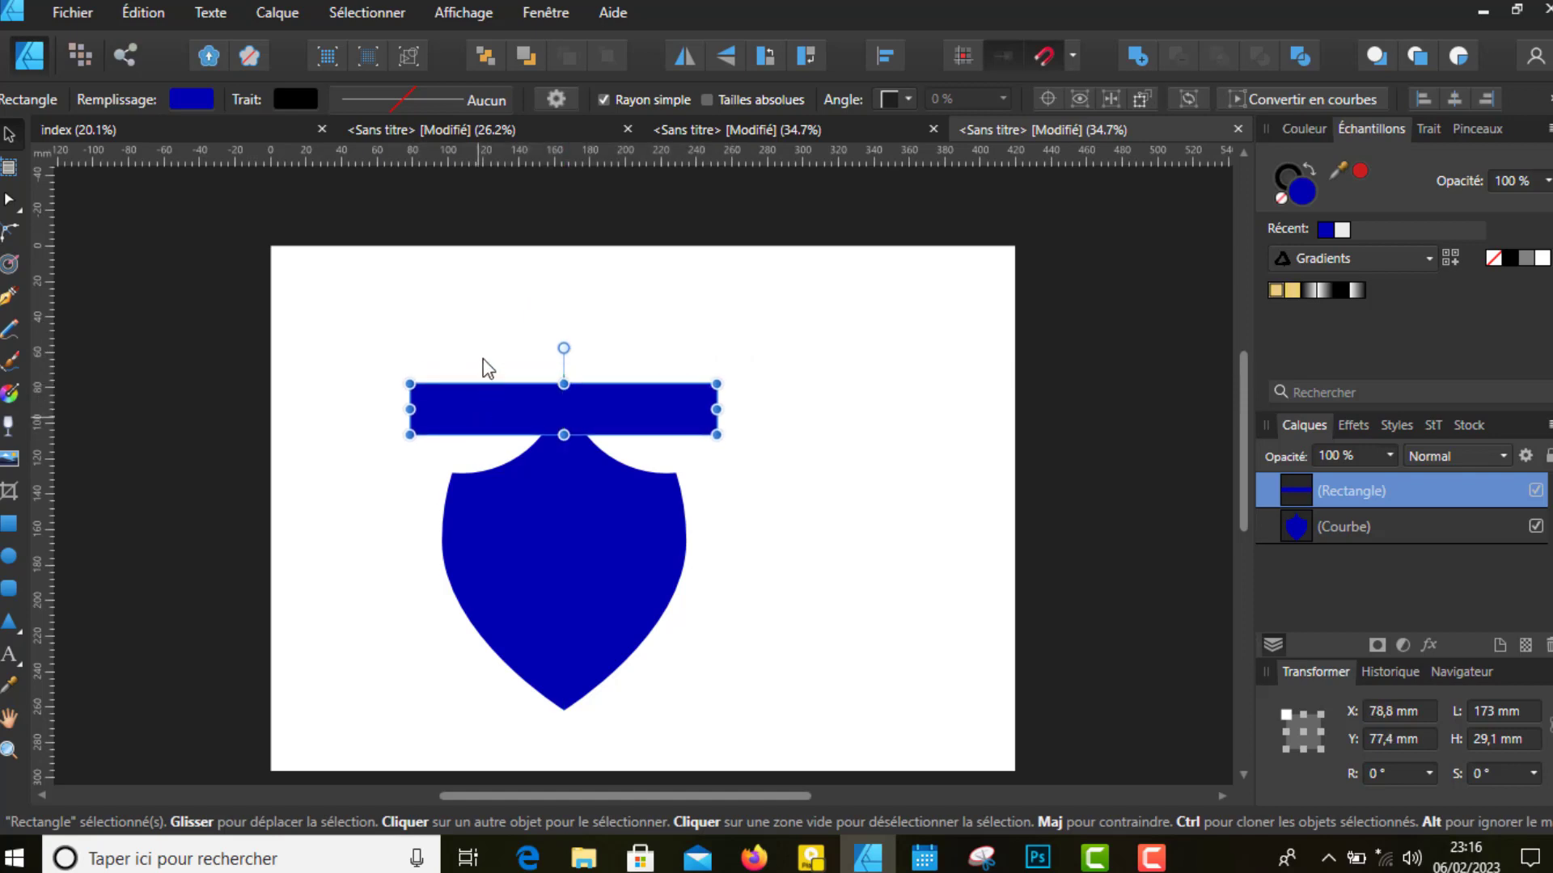
left_click(356, 338)
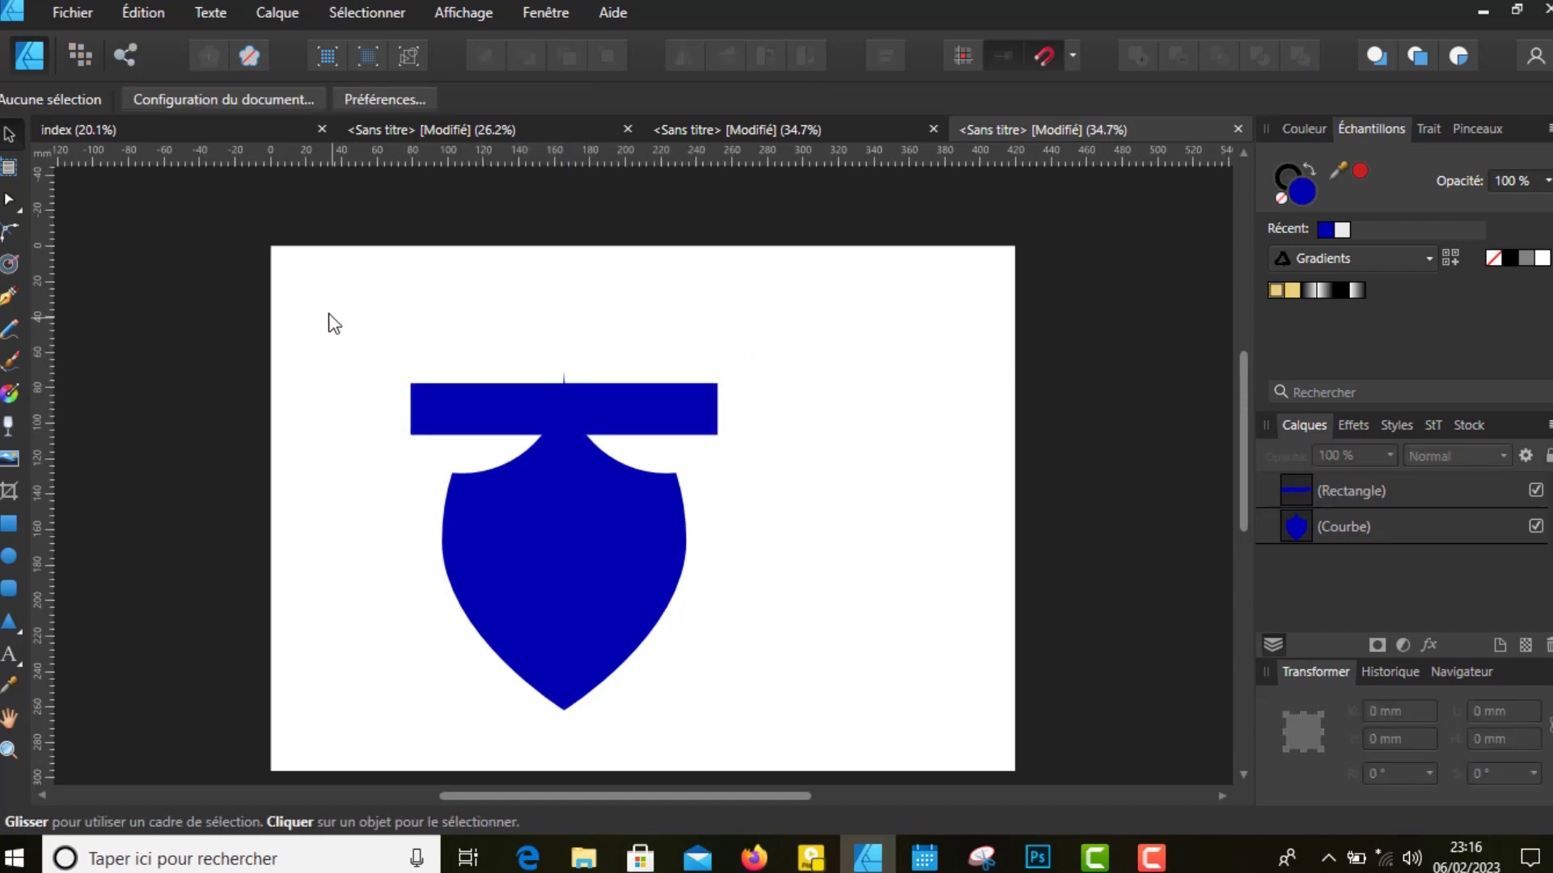
left_click(552, 406)
left_click_drag(564, 383, 564, 343)
left_click(546, 321)
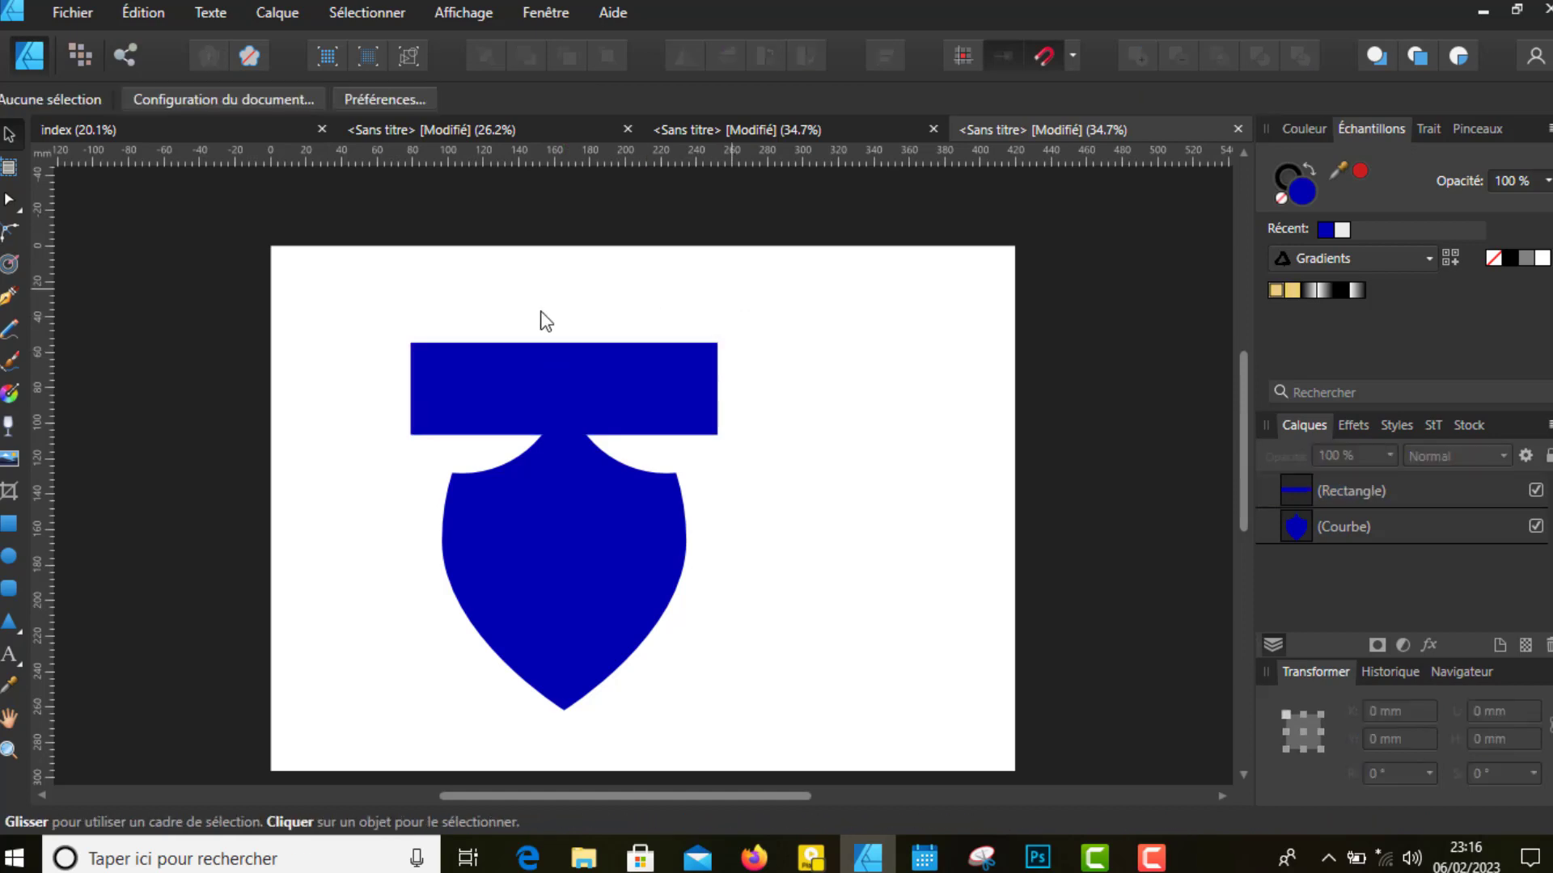
Divide the bar and shield into separate pieces
left_click_drag(332, 295, 867, 738)
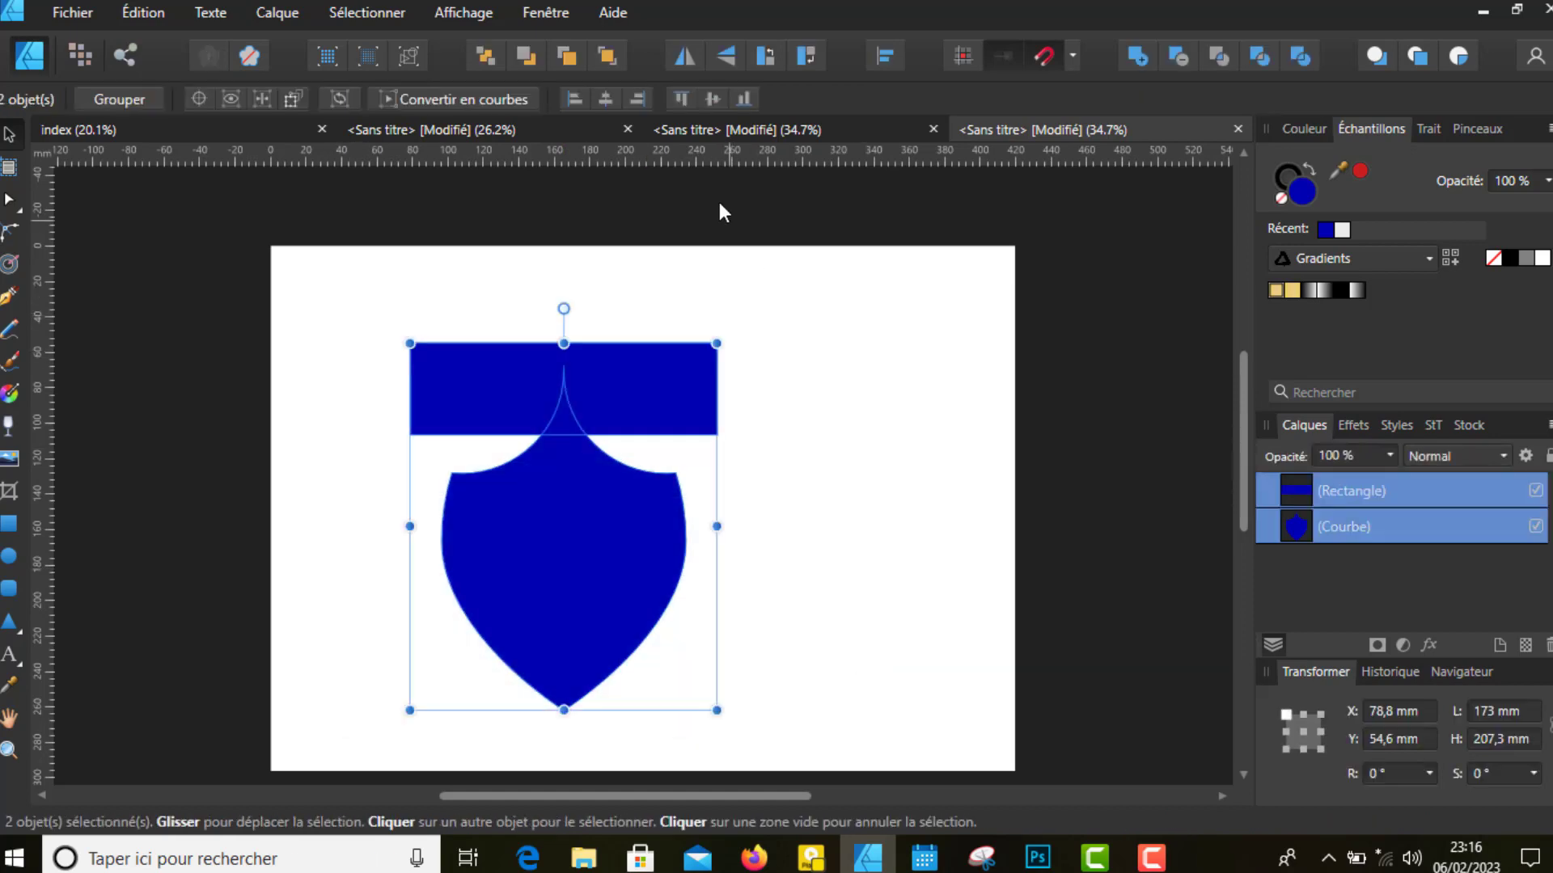
left_click(856, 339)
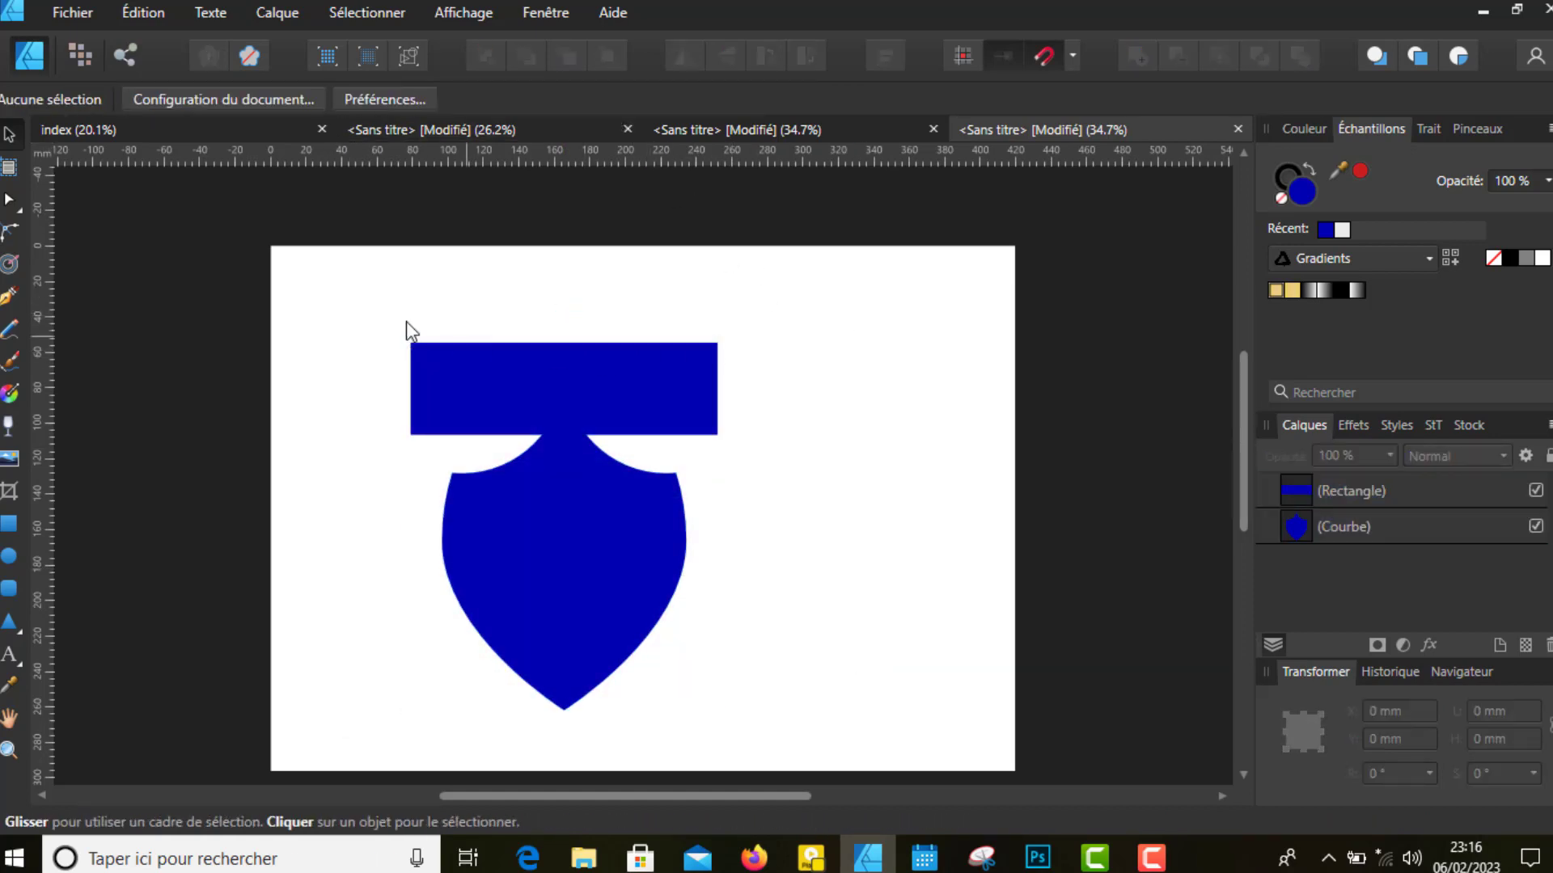
left_click_drag(343, 291, 853, 711)
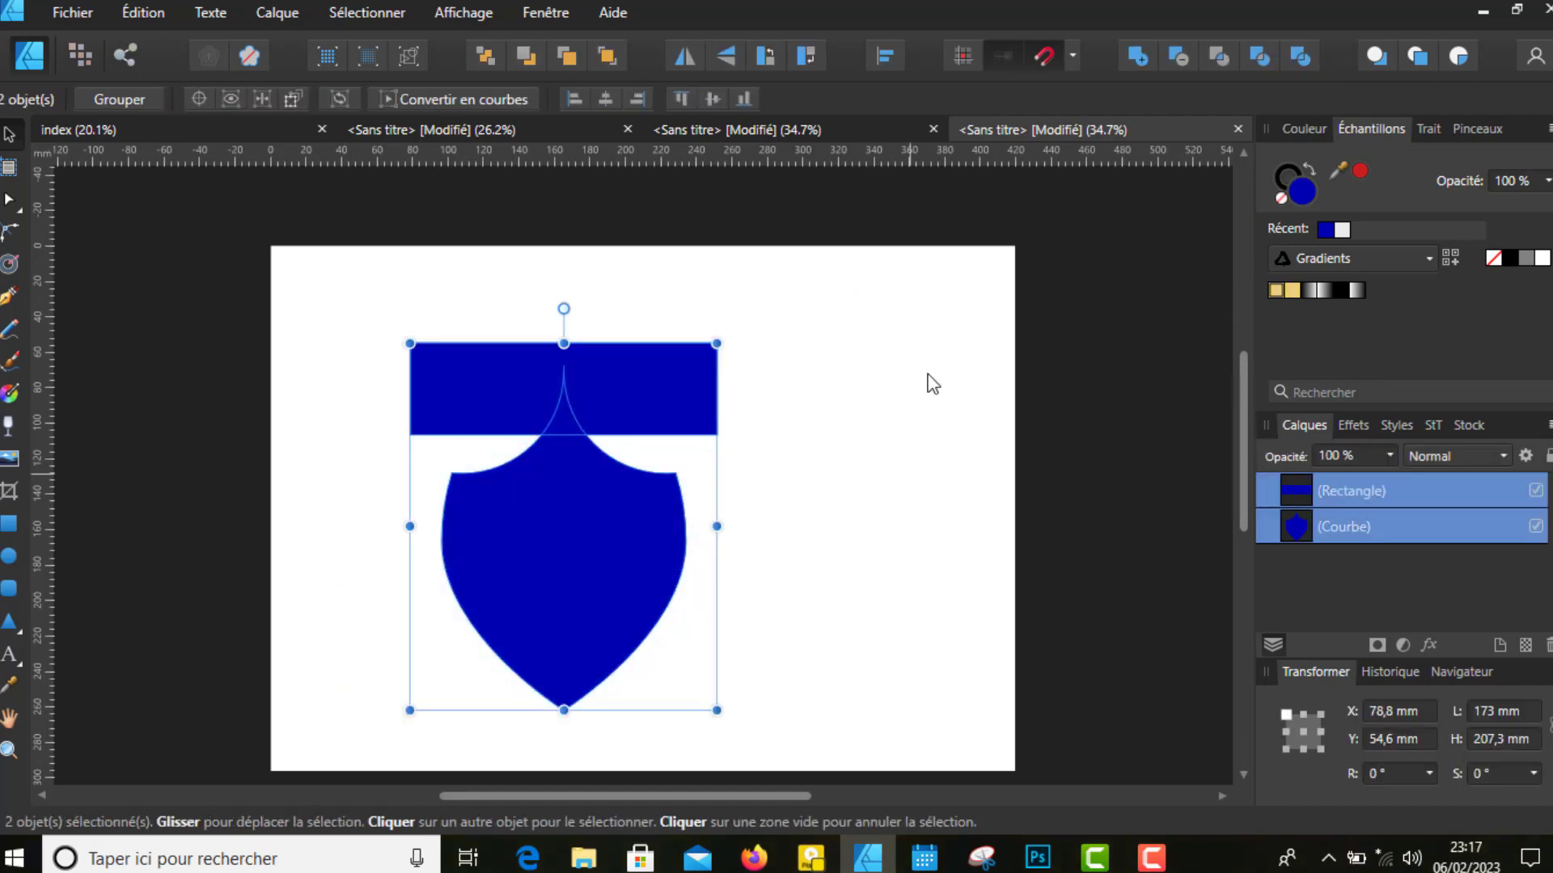
left_click(1293, 56)
left_click(790, 388)
Delete the bar piece and the leftover tip piece, keeping the shield body
left_click_drag(617, 397, 748, 334)
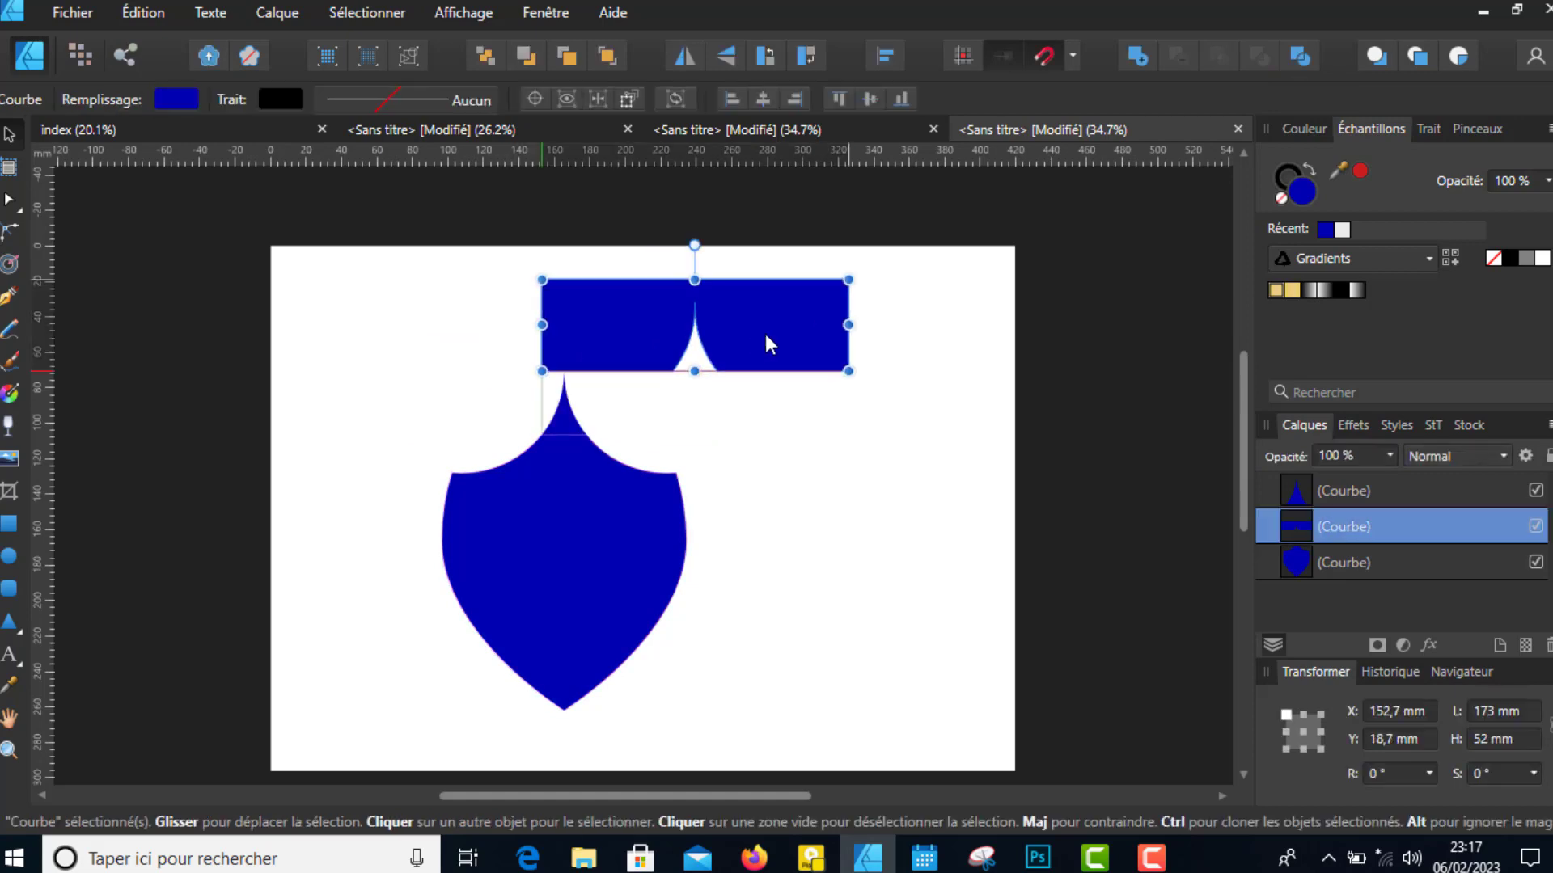
right_click(868, 267)
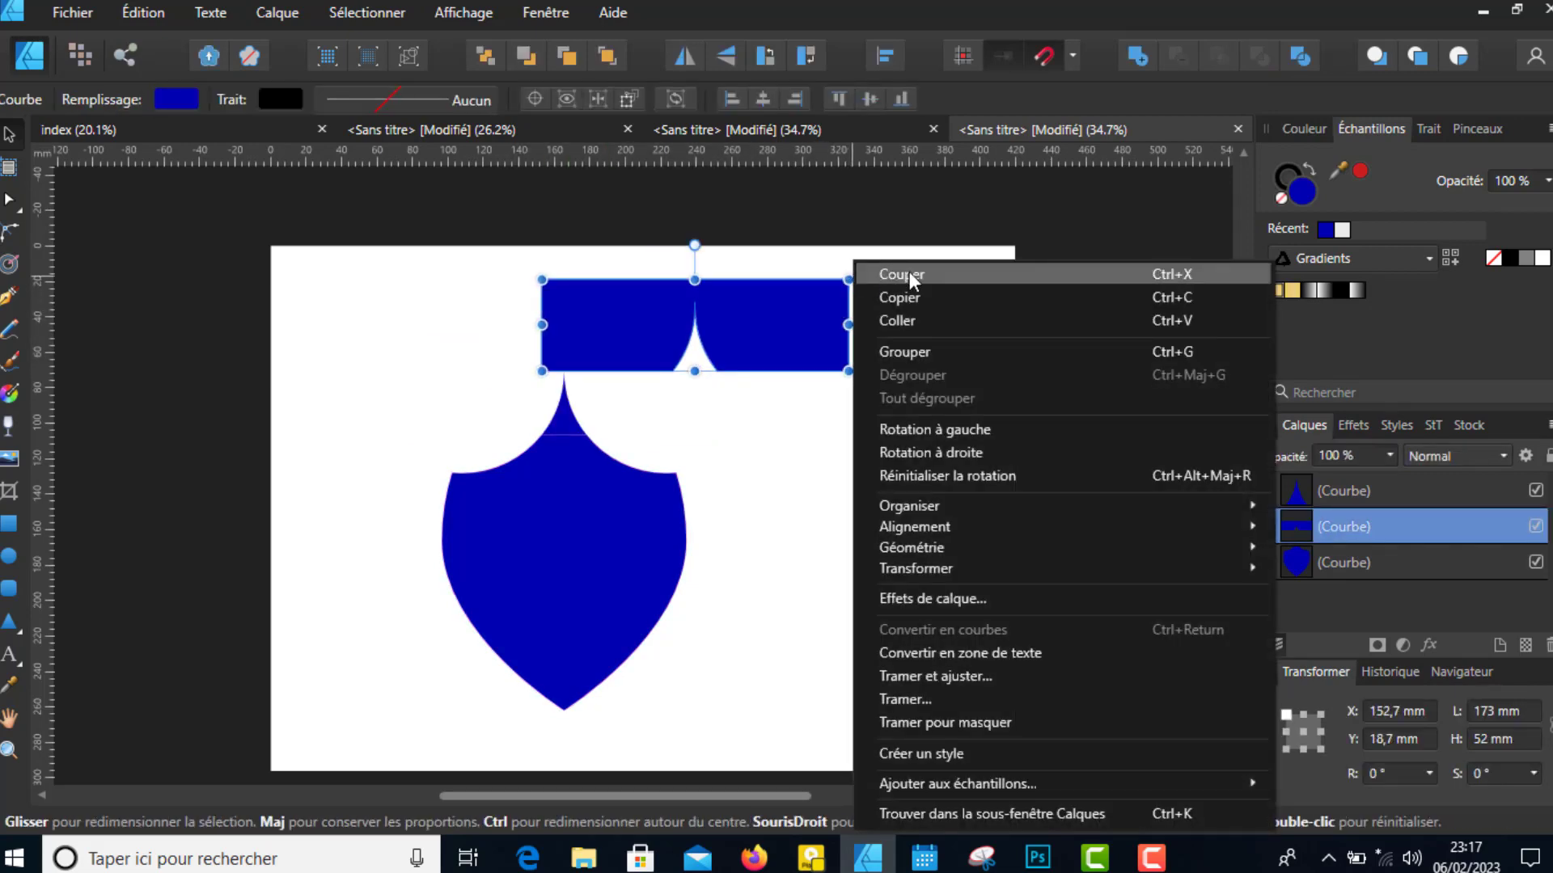
left_click(909, 273)
left_click(574, 400)
left_click(564, 413)
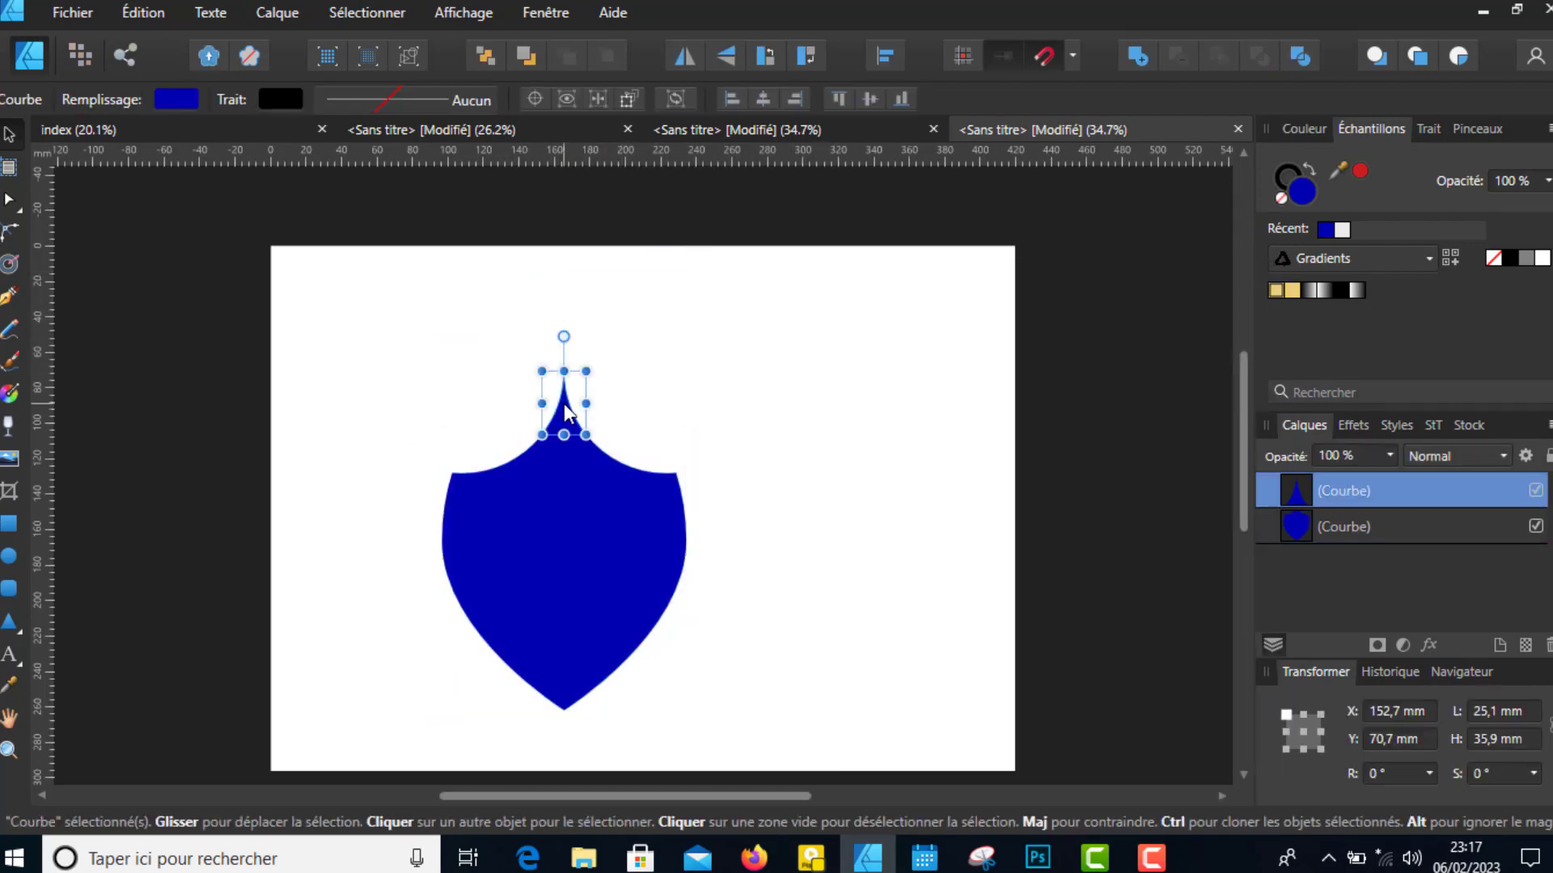
right_click(585, 368)
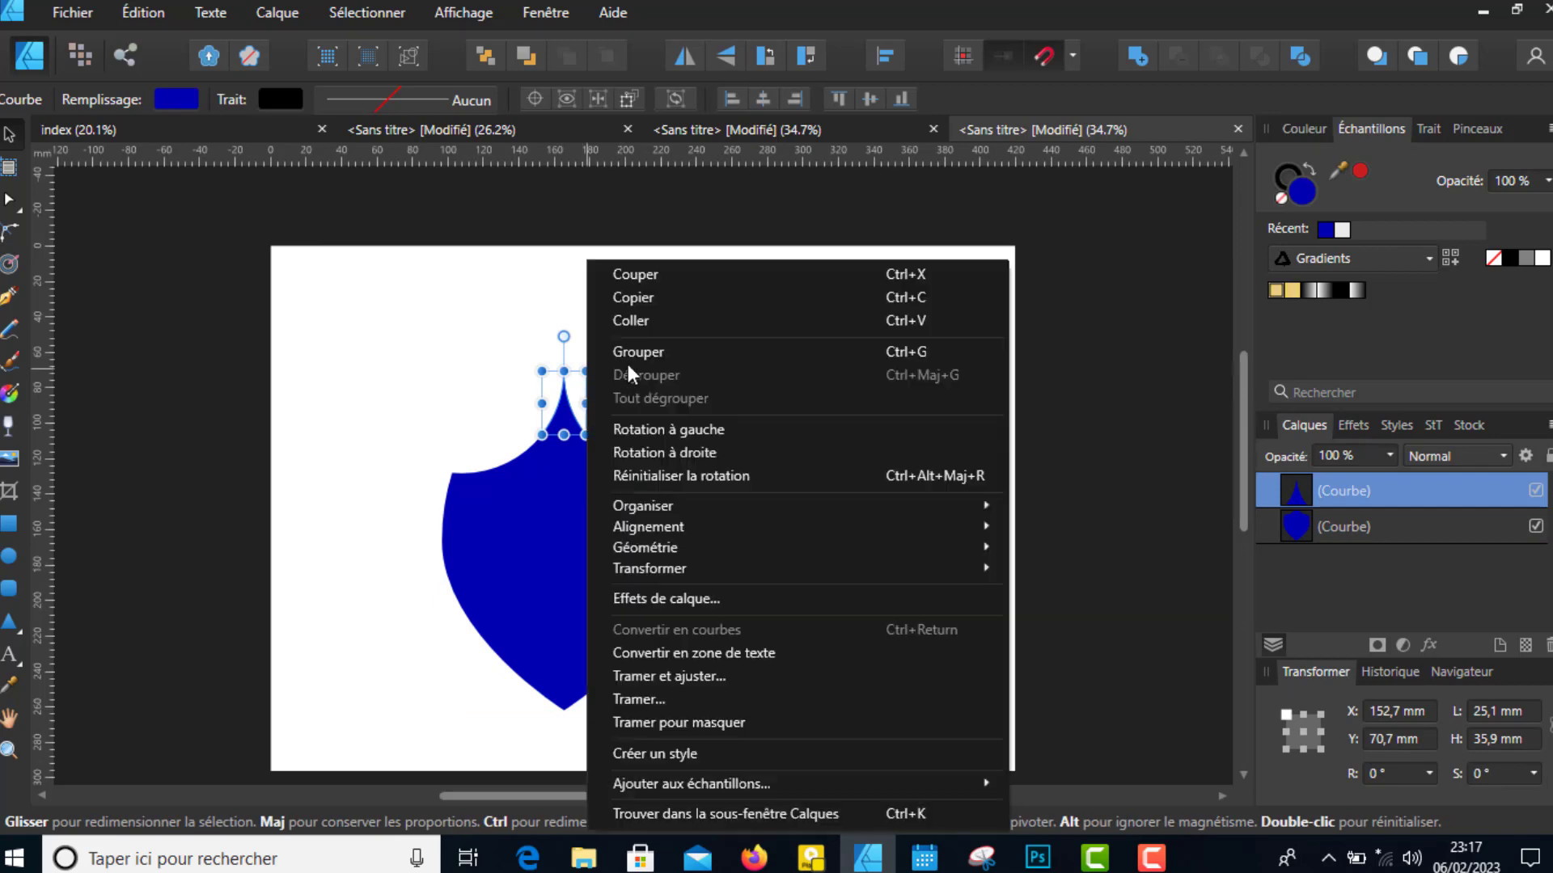
left_click(666, 279)
left_click(727, 429)
Move the shield toward the upper left and enlarge it by its corner handle
left_click_drag(547, 477, 520, 420)
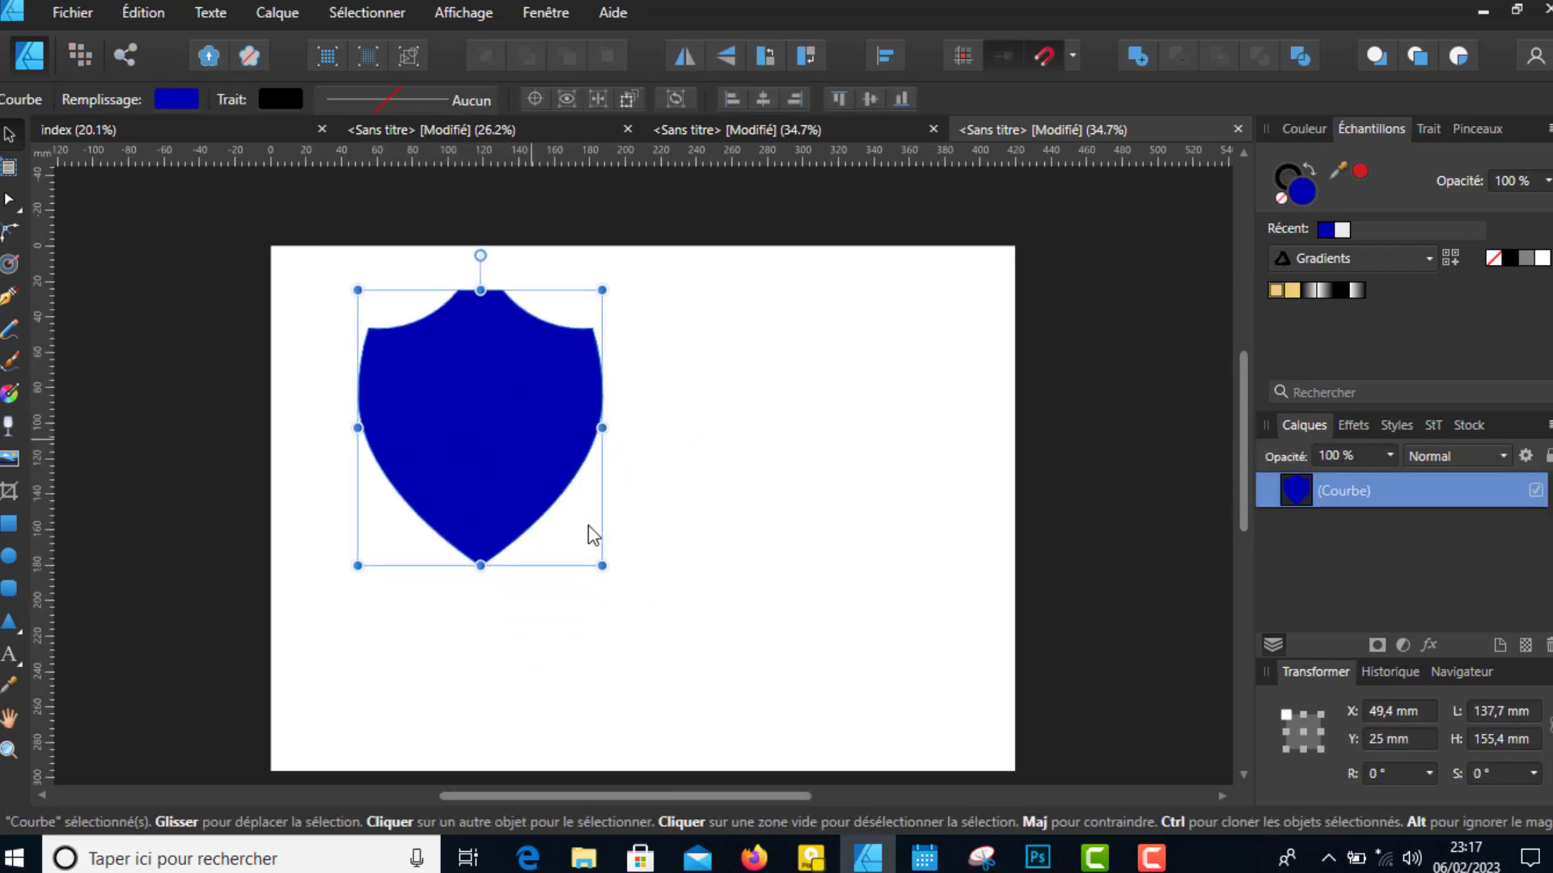
mouse_move(603, 564)
left_mouse_down()
mouse_move(661, 614)
mouse_move(676, 697)
left_mouse_up()
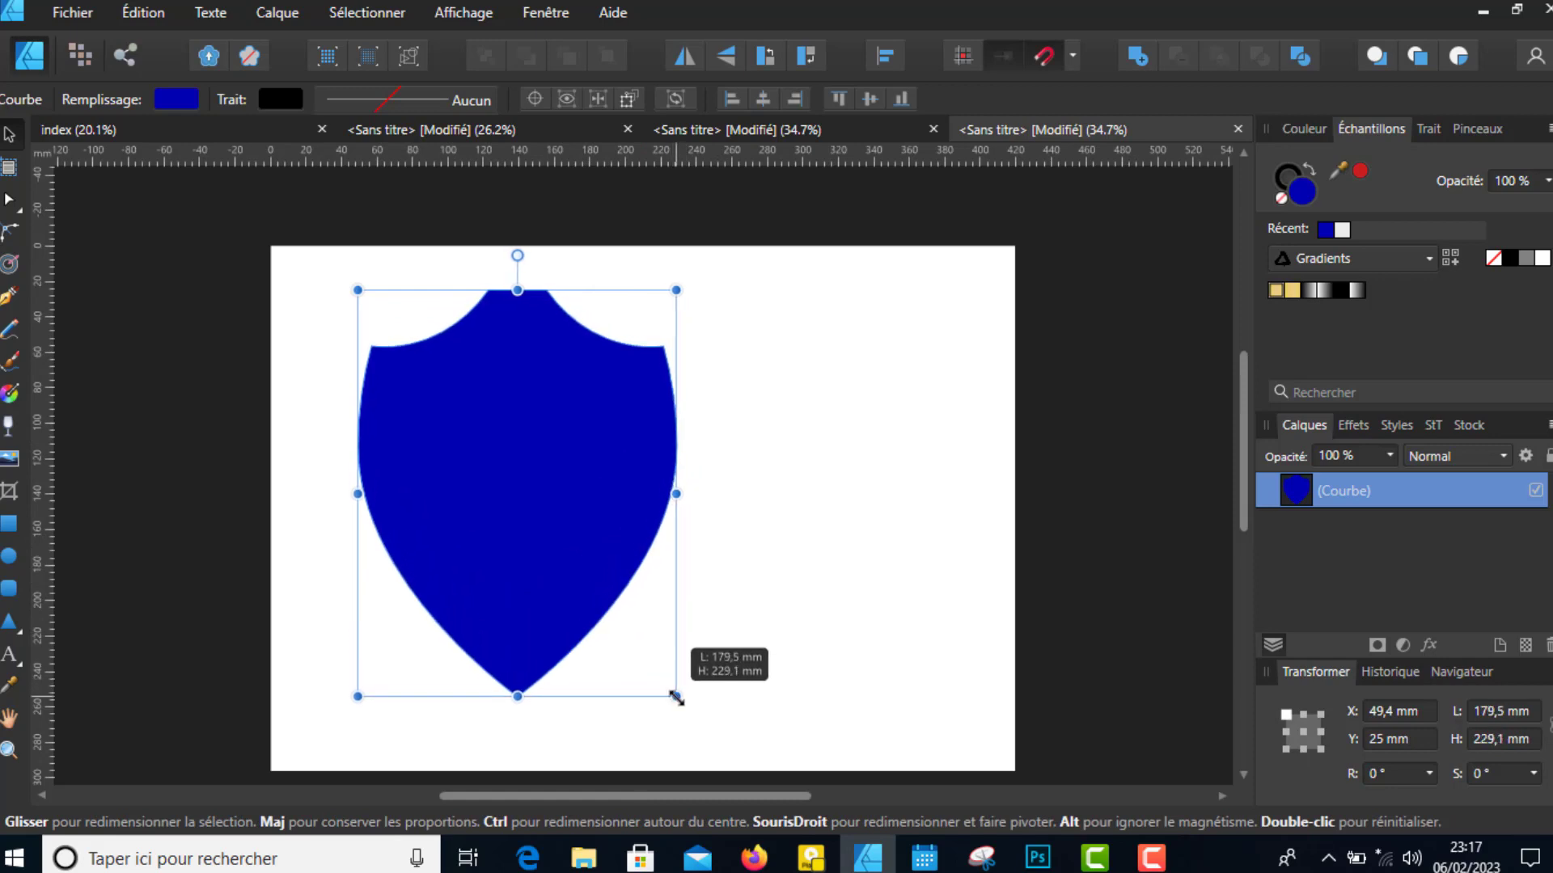
left_click(756, 527)
left_click(554, 474)
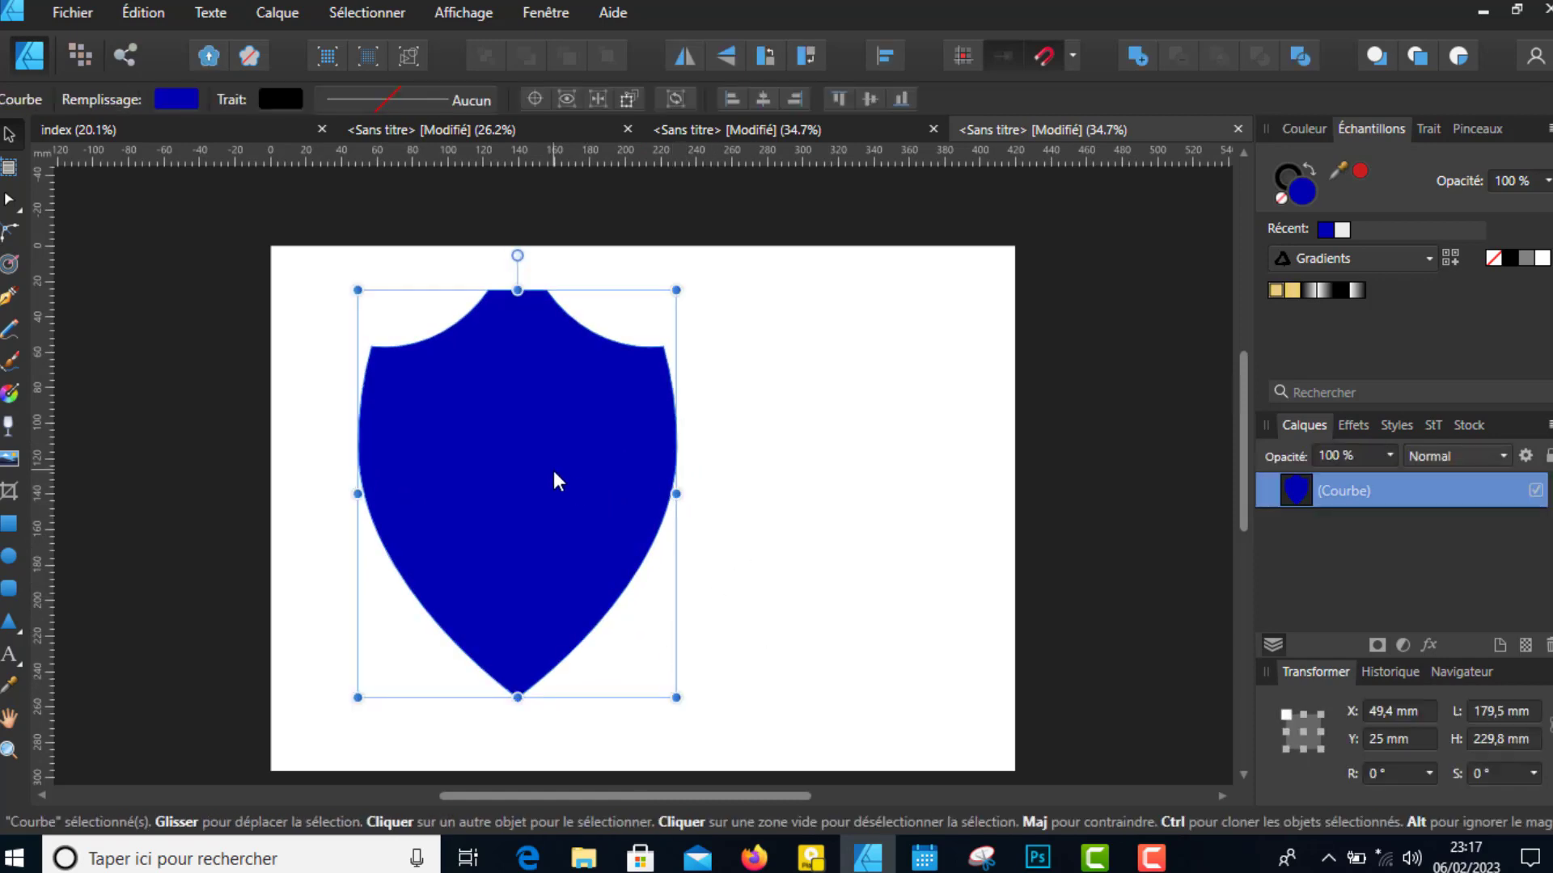
Fill the shield with the gold gradient swatch
left_click(183, 97)
left_click(51, 143)
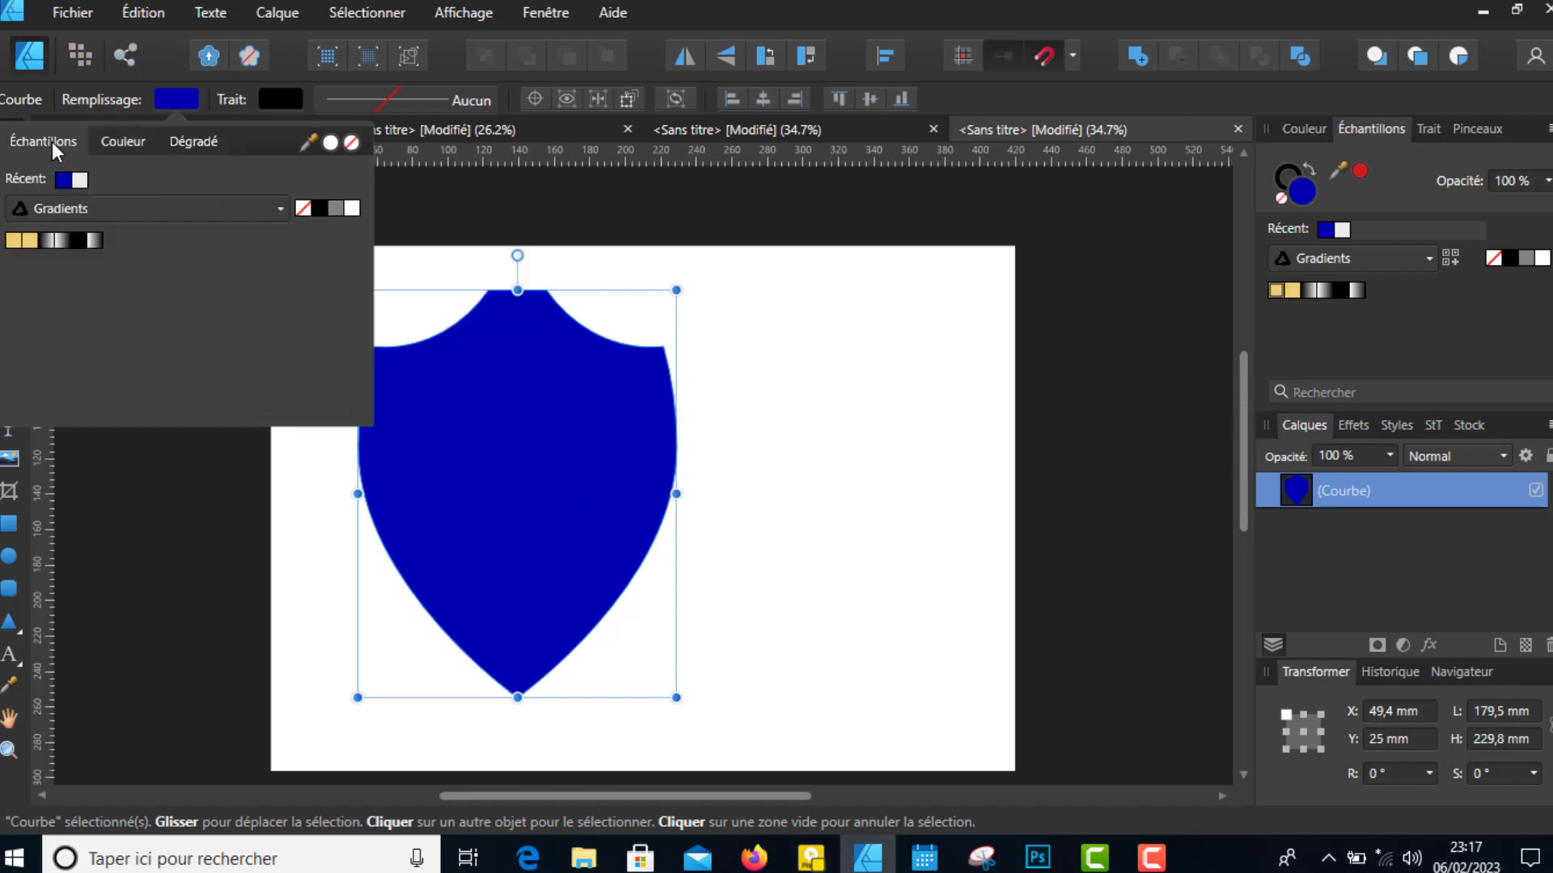
left_click(30, 240)
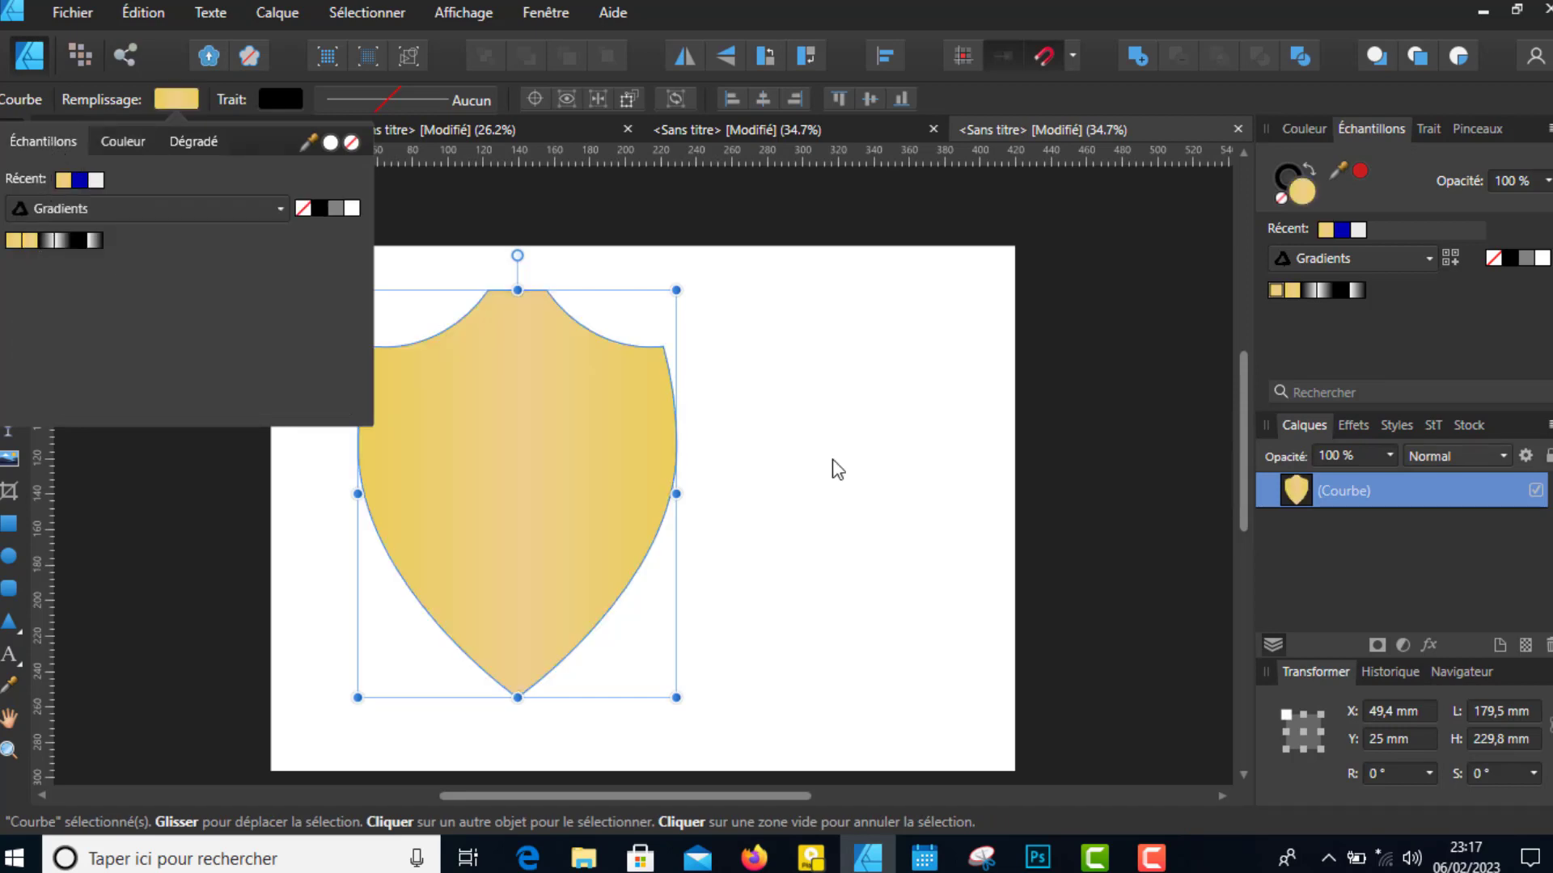
left_click(821, 433)
left_click(628, 404)
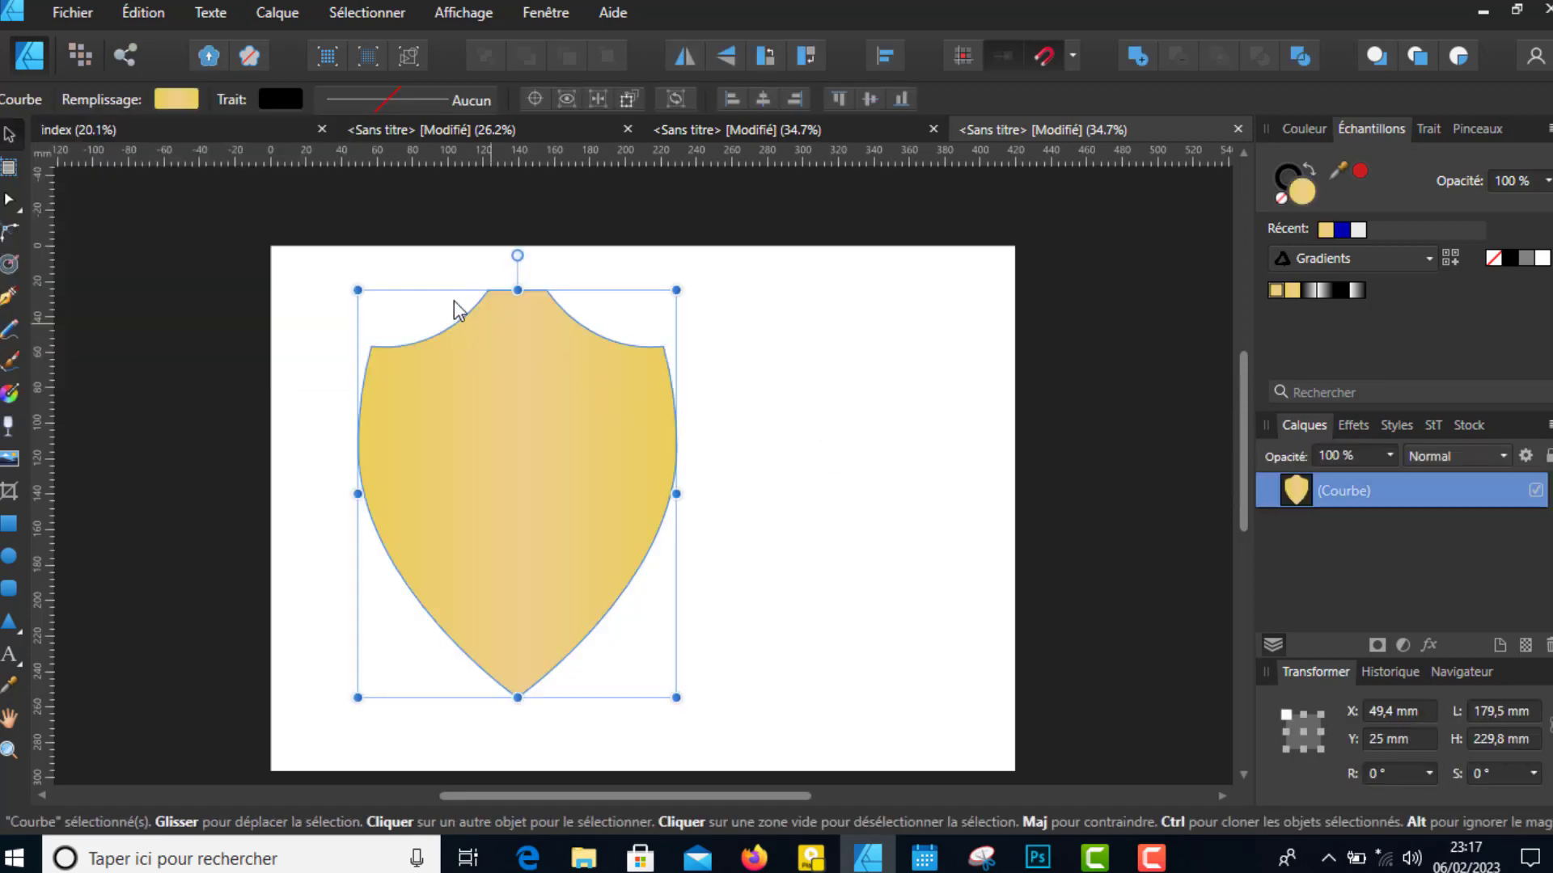
left_click(347, 97)
Set the shield's outline to about 9.7 pt, coloured with the gold gradient swatch
left_click_drag(340, 183, 391, 205)
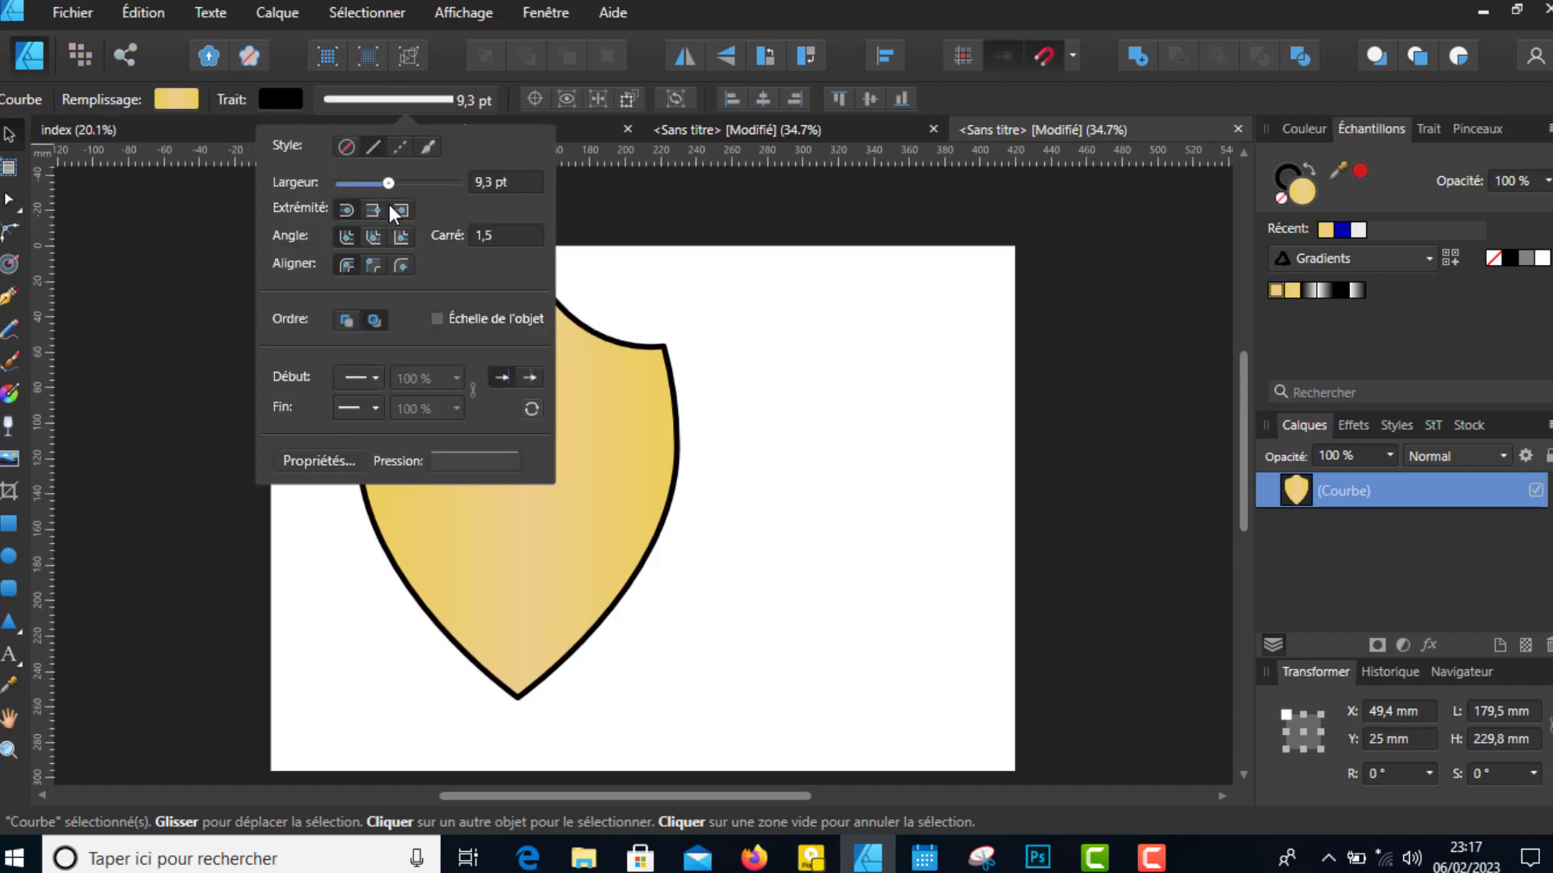
left_click(396, 211)
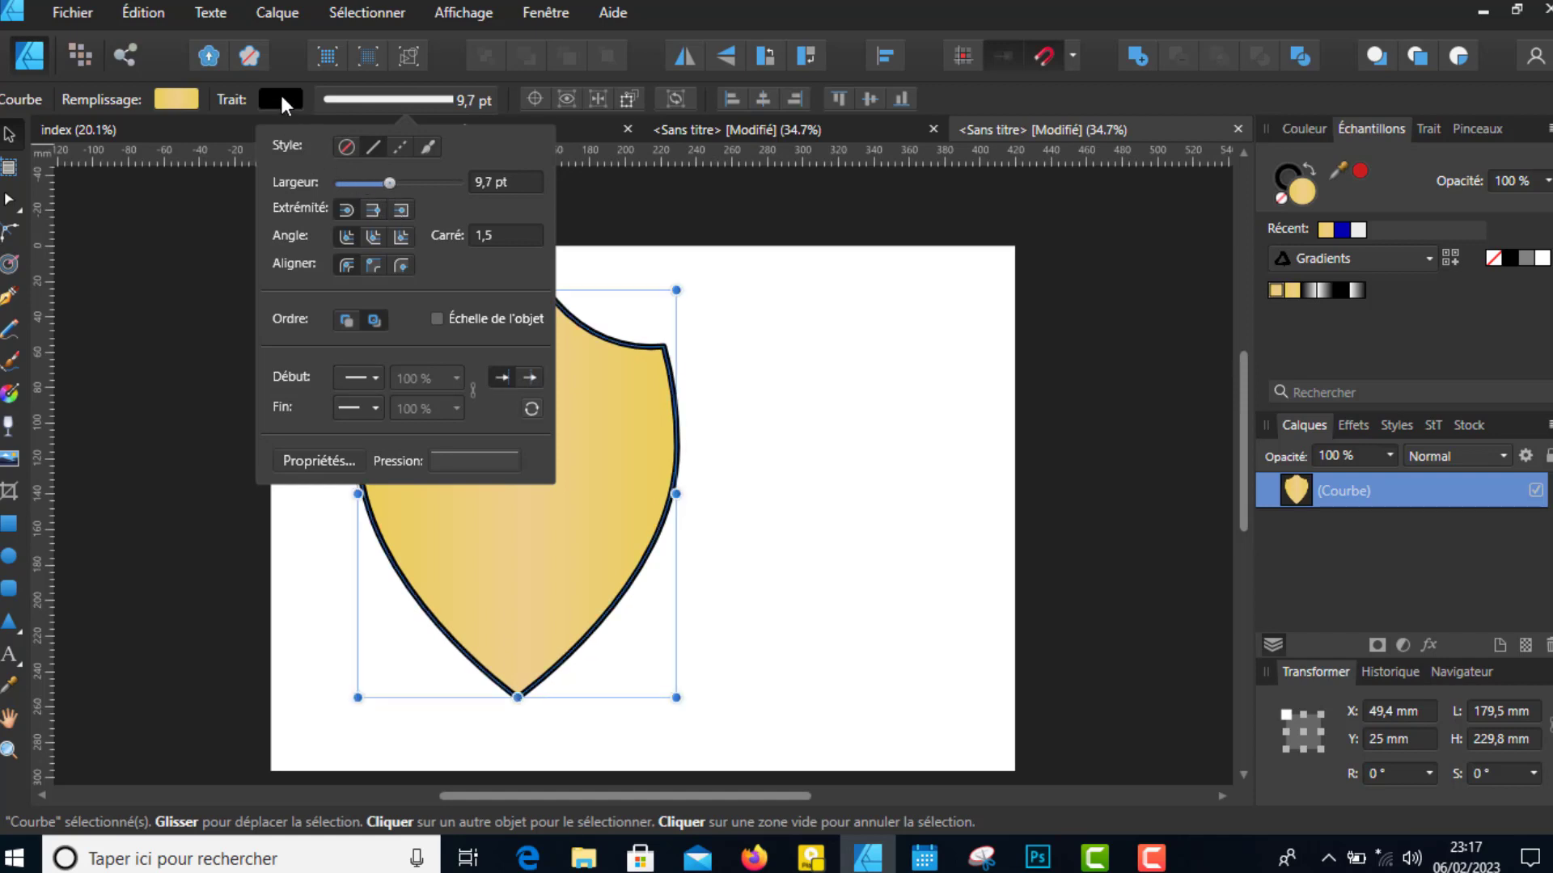
left_click(280, 92)
left_click(130, 137)
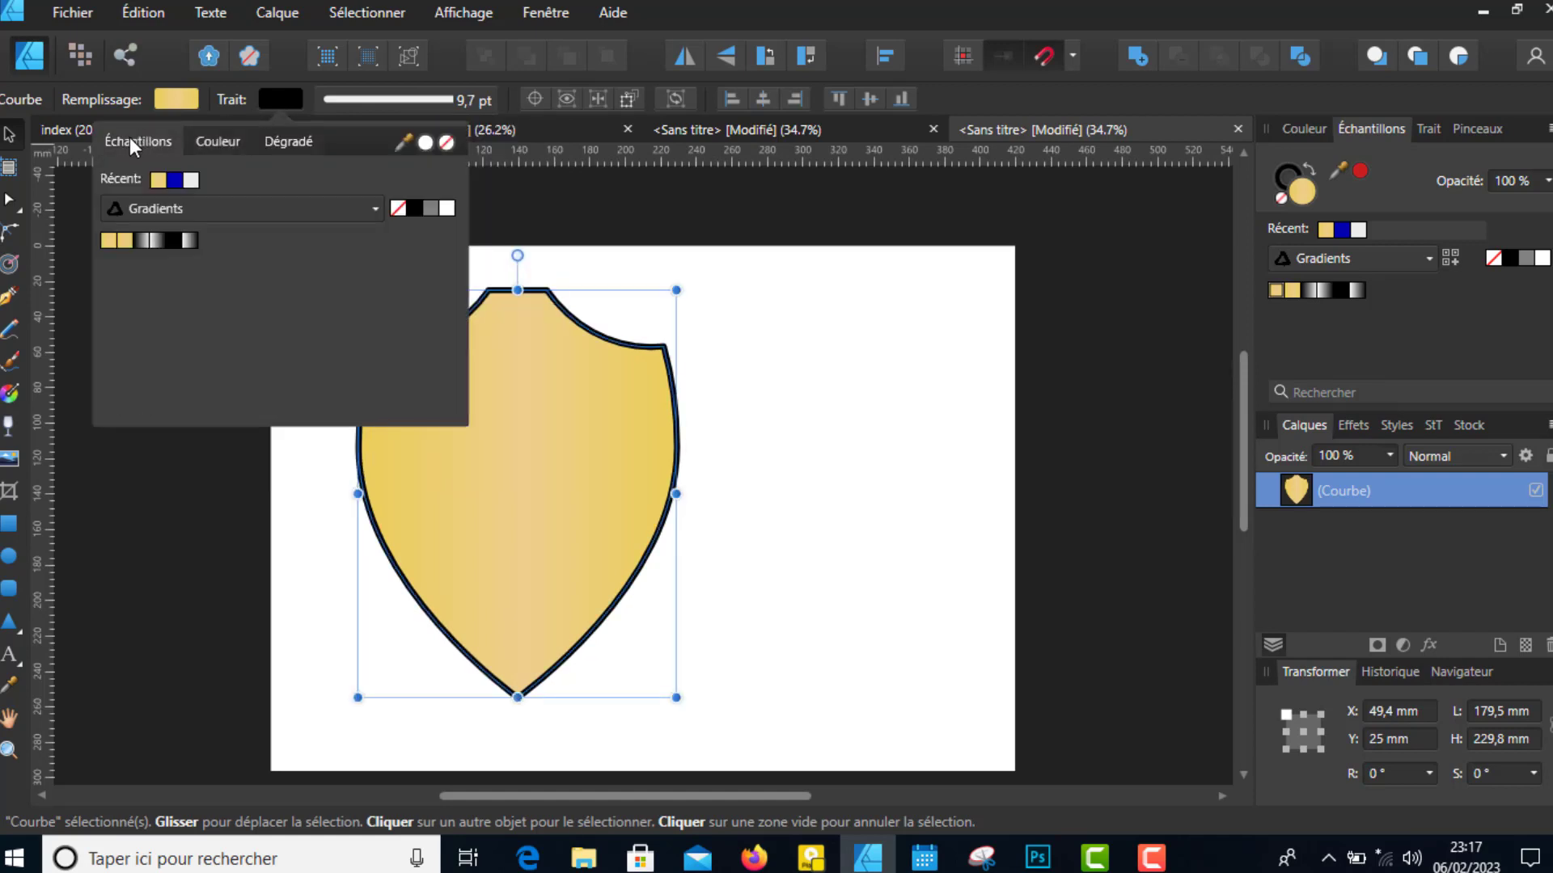
left_click(127, 241)
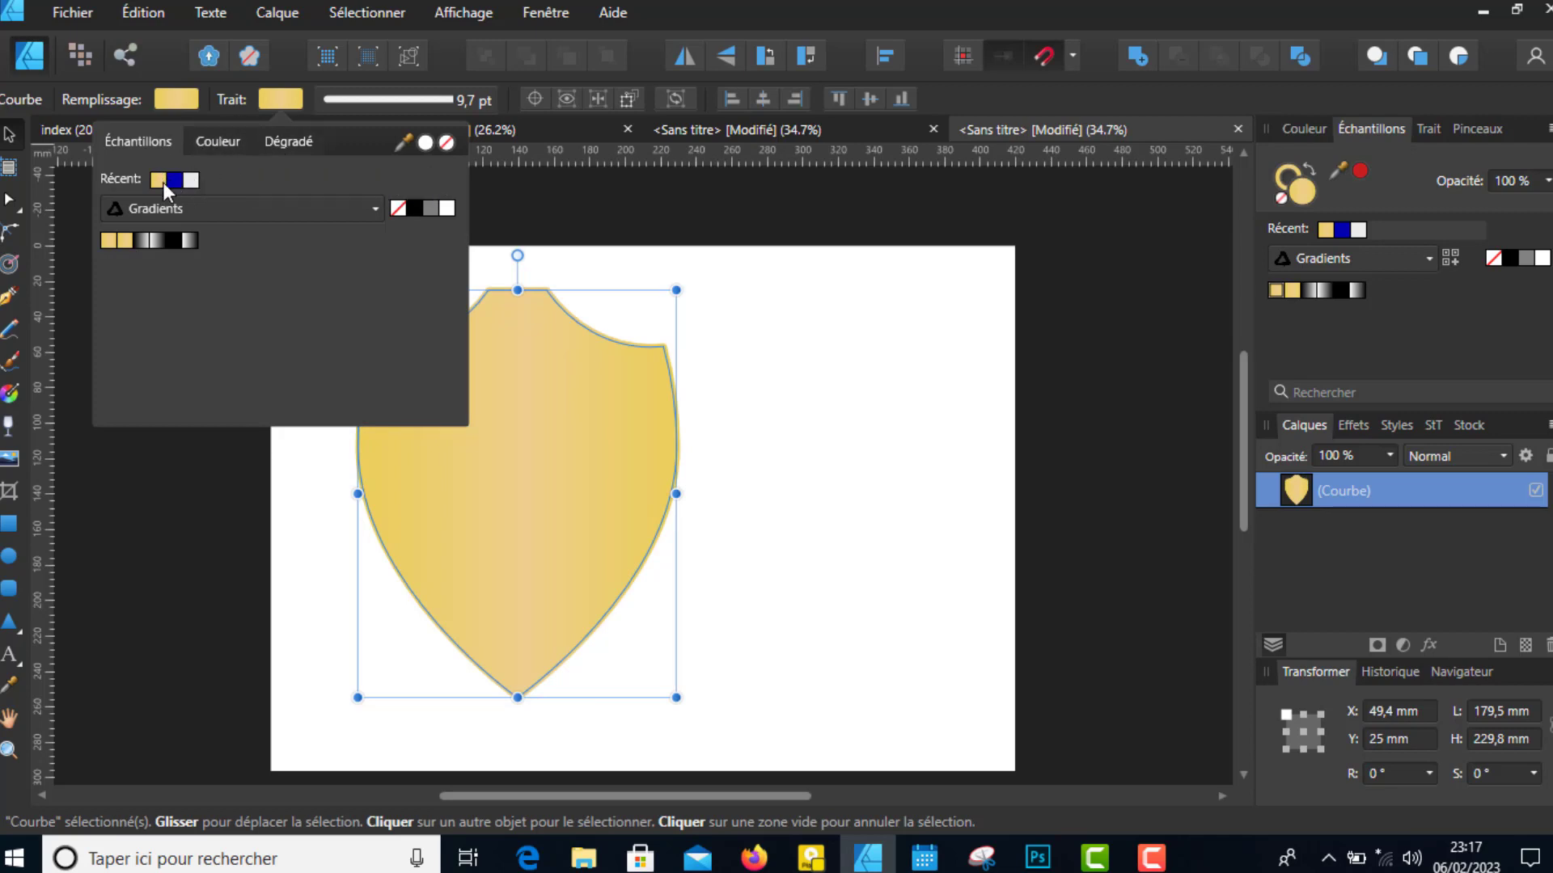
Set the outline gradient's middle stop to a darker green
left_click(315, 144)
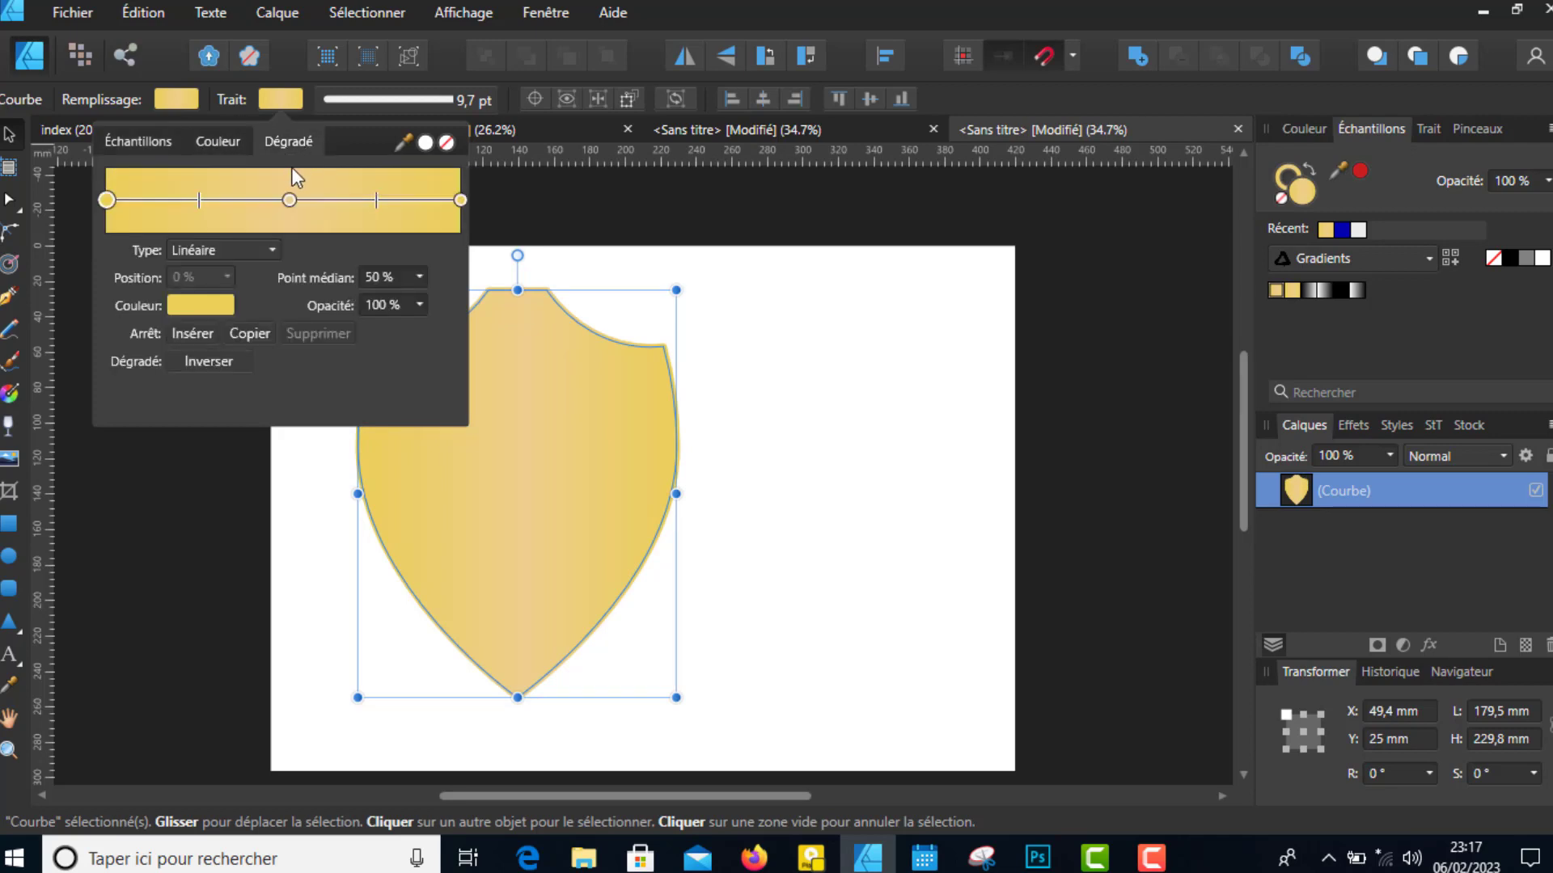
left_click(287, 200)
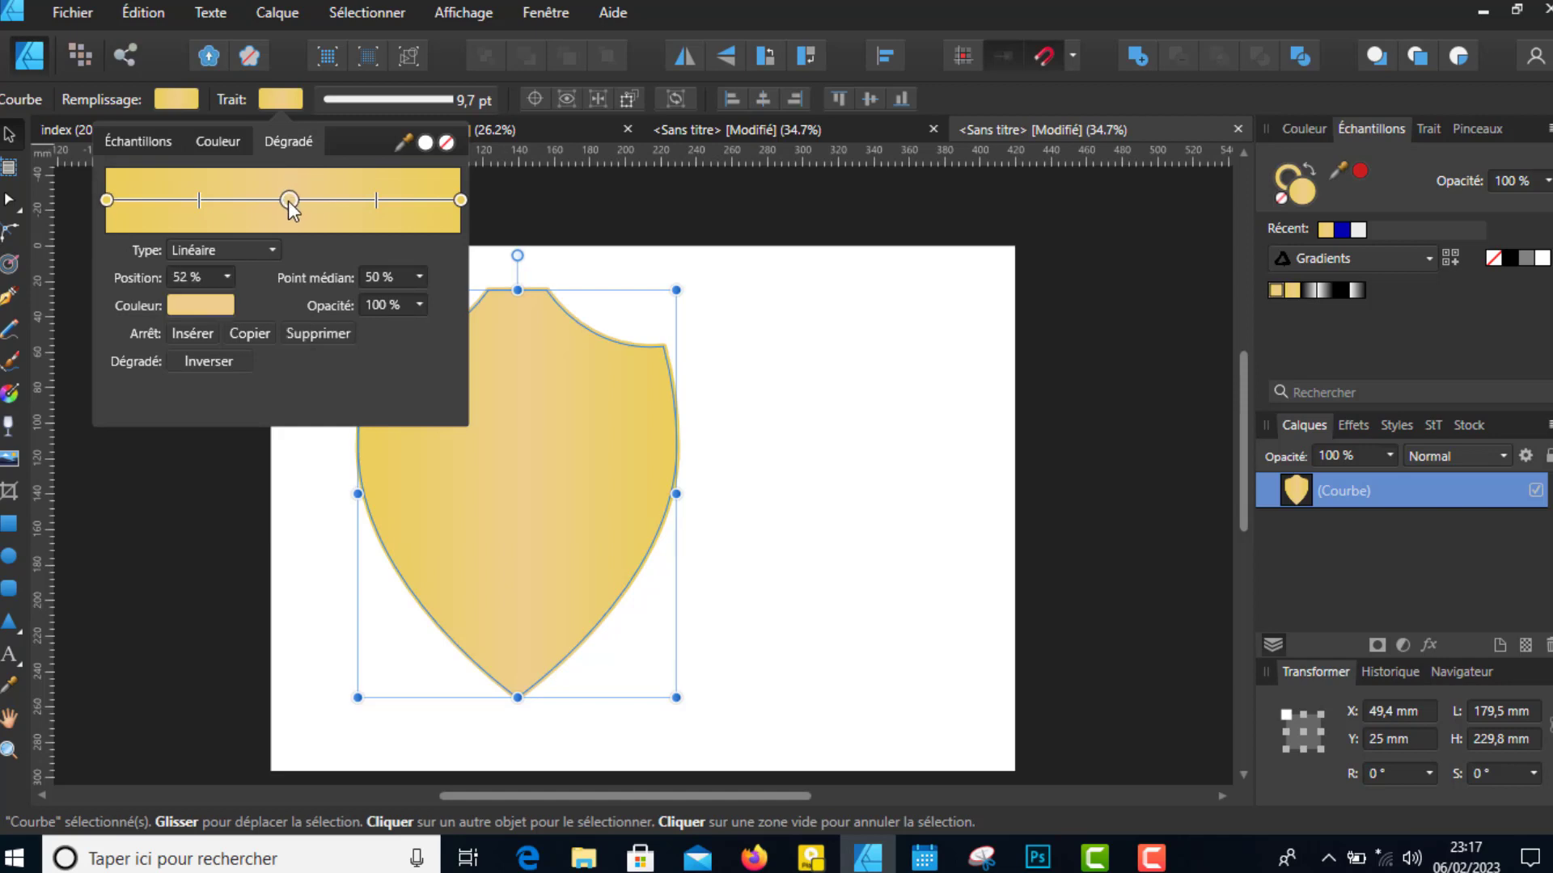
left_click(206, 304)
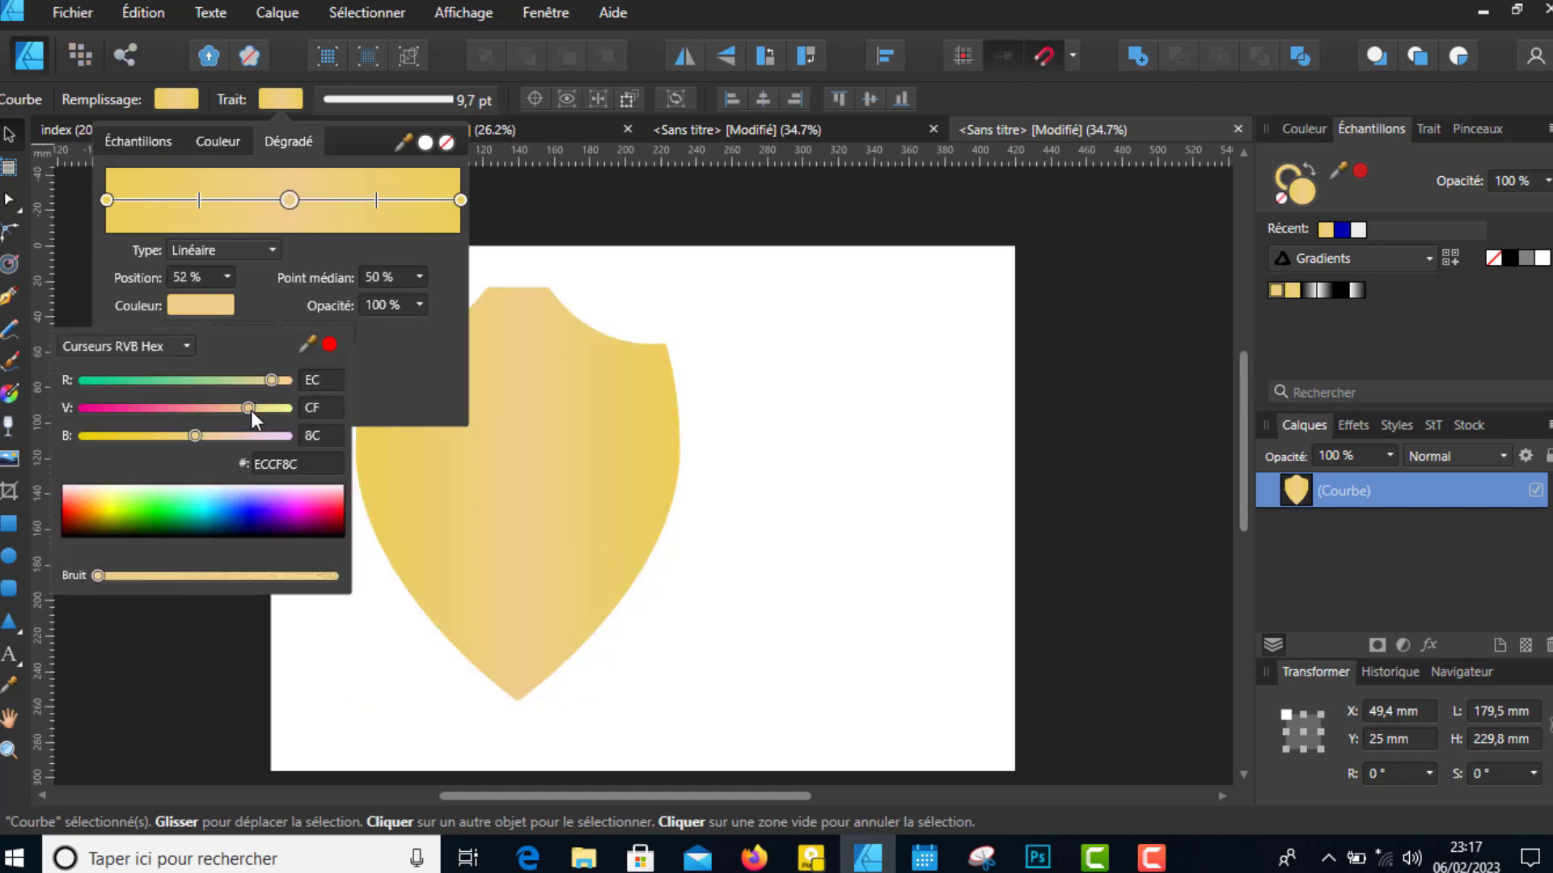
left_click_drag(251, 410, 279, 411)
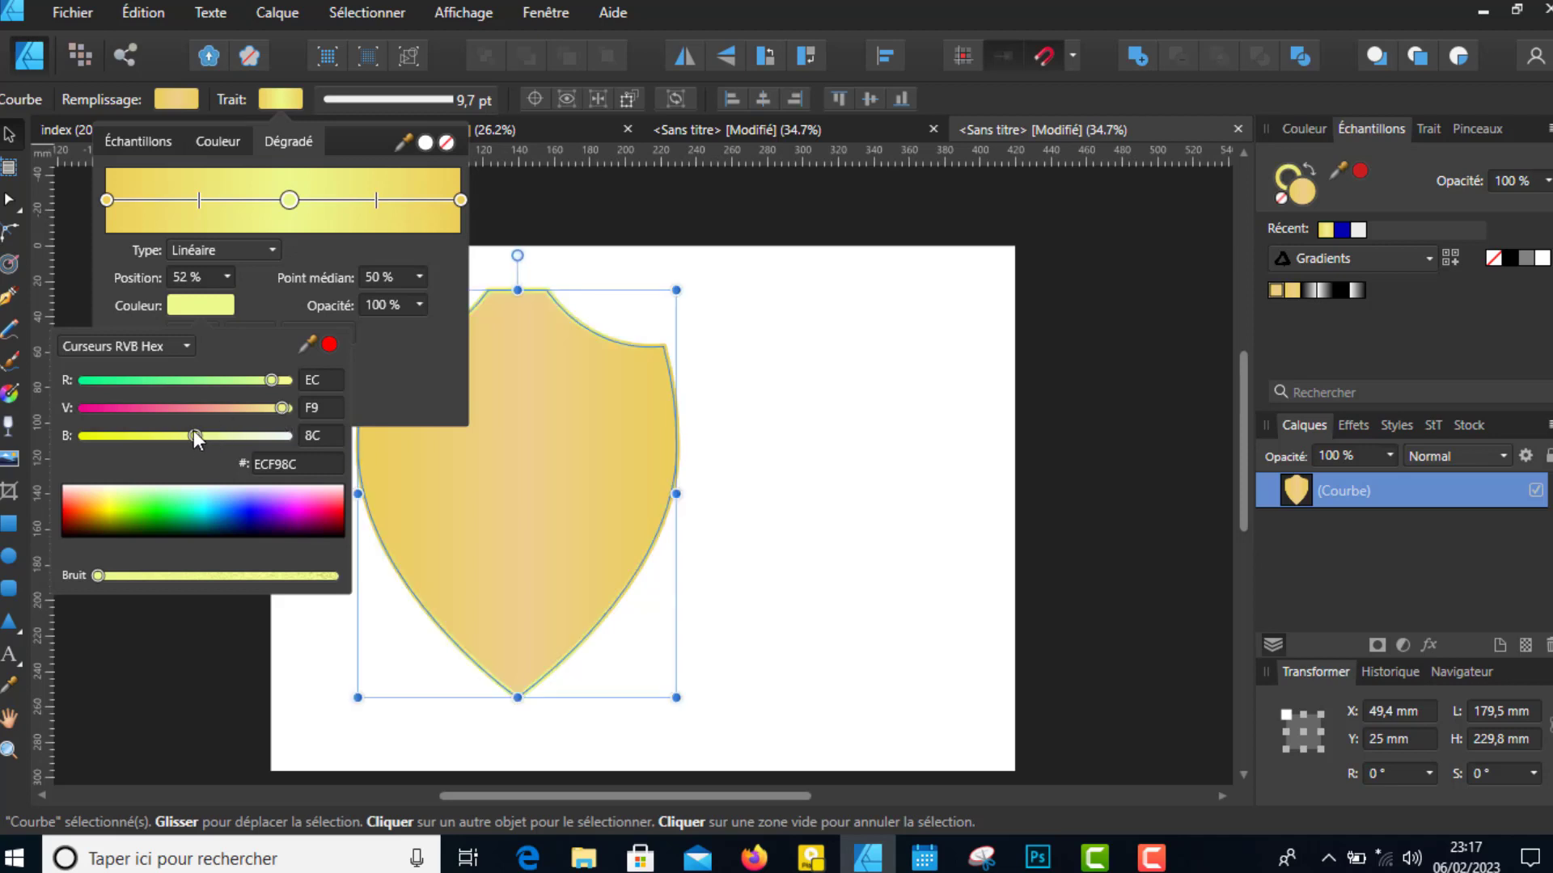
left_click_drag(195, 436, 108, 454)
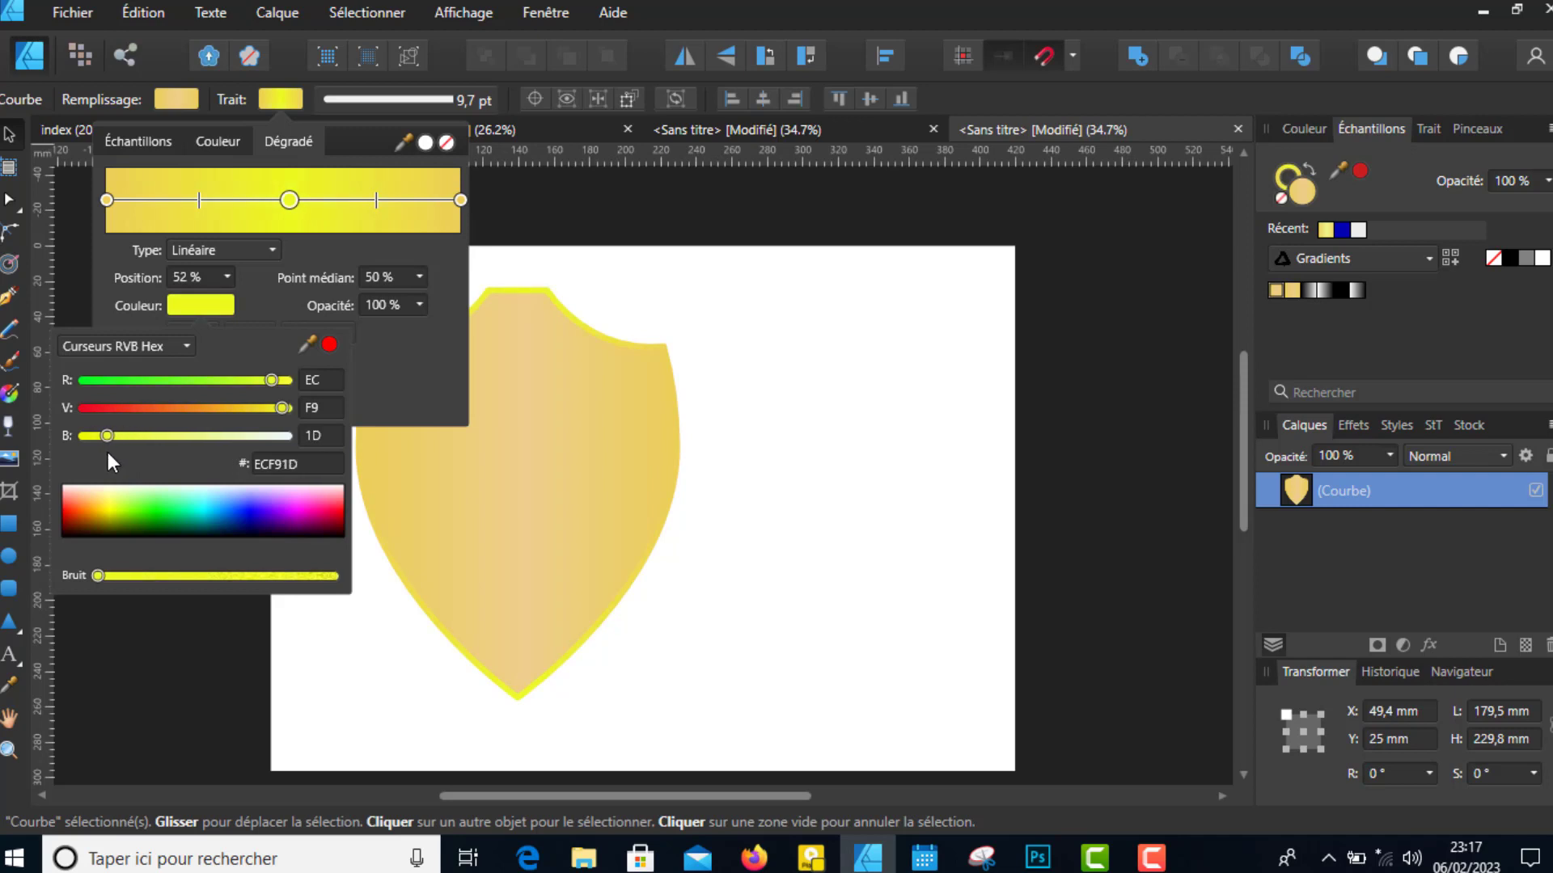
left_click(157, 523)
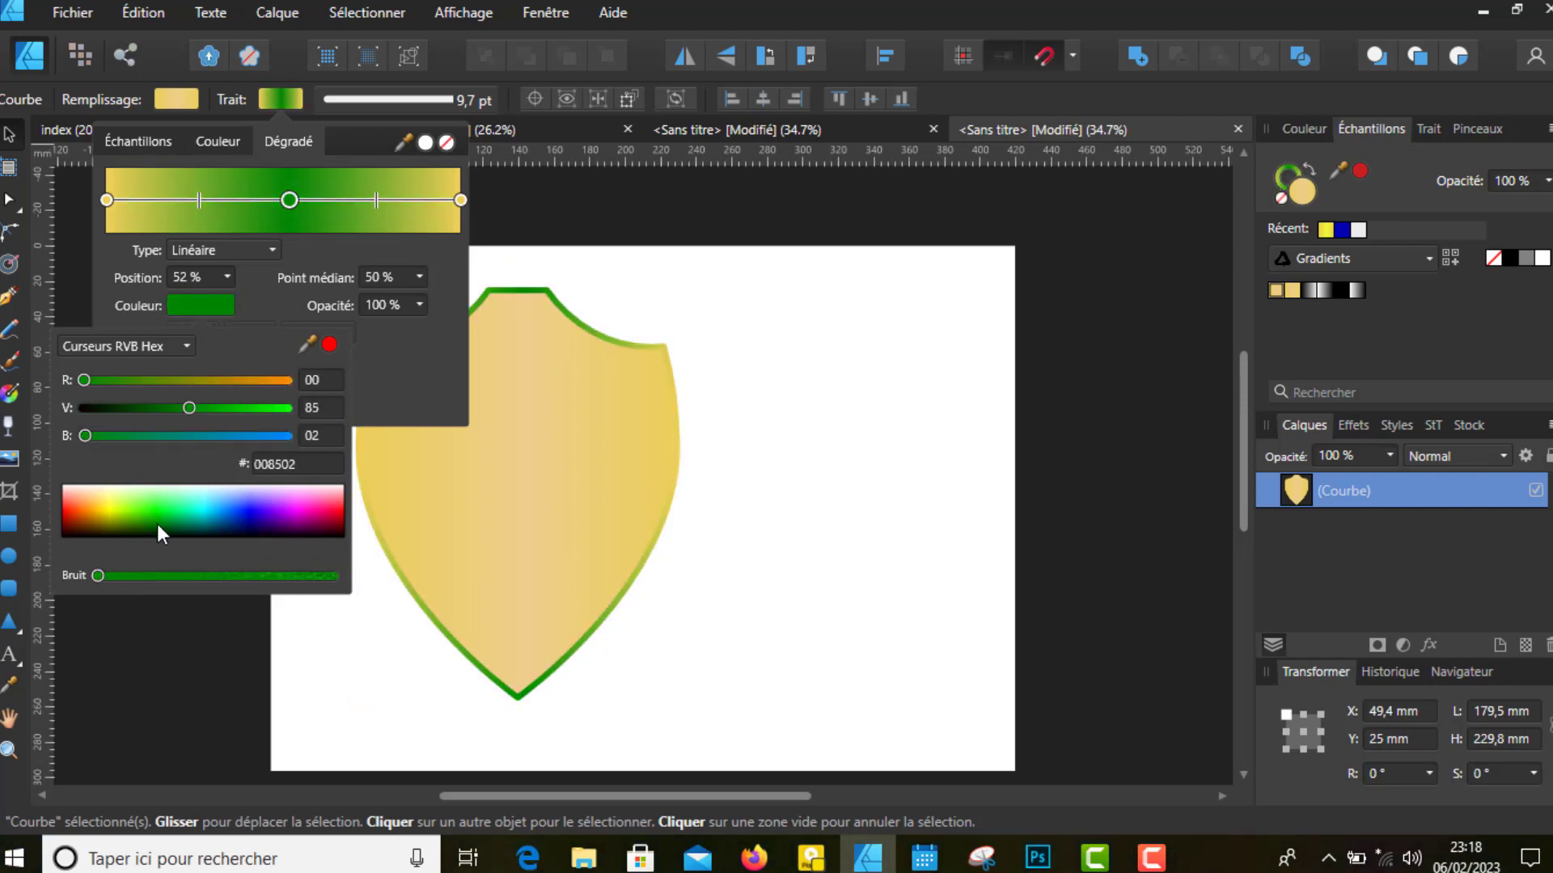
left_click_drag(189, 407, 198, 408)
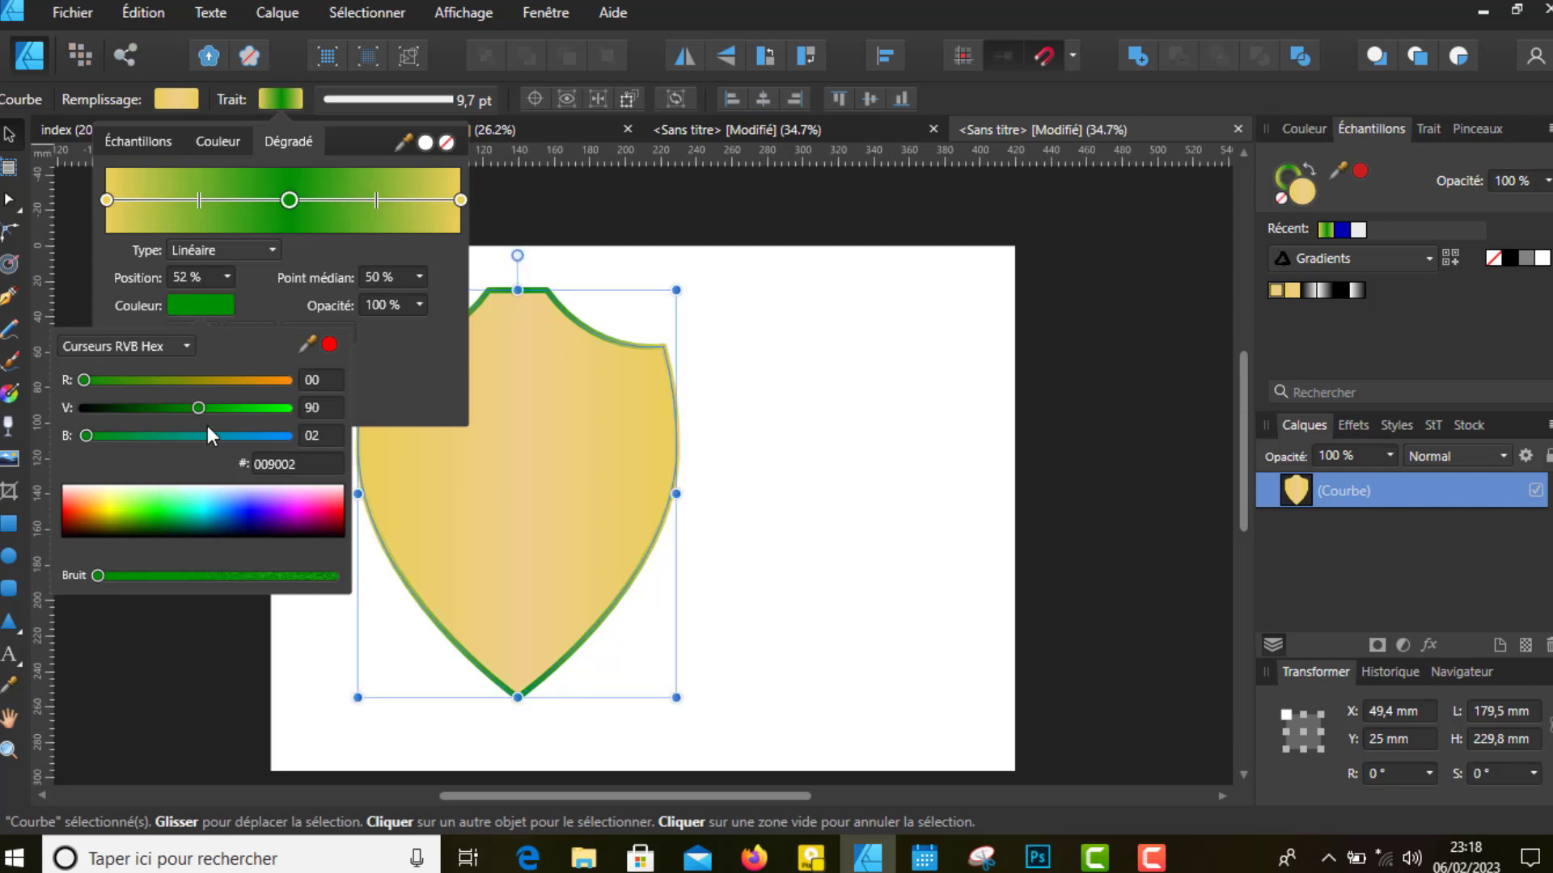
Change the outline gradient's right end stop to light green
left_click(459, 200)
left_click(216, 297)
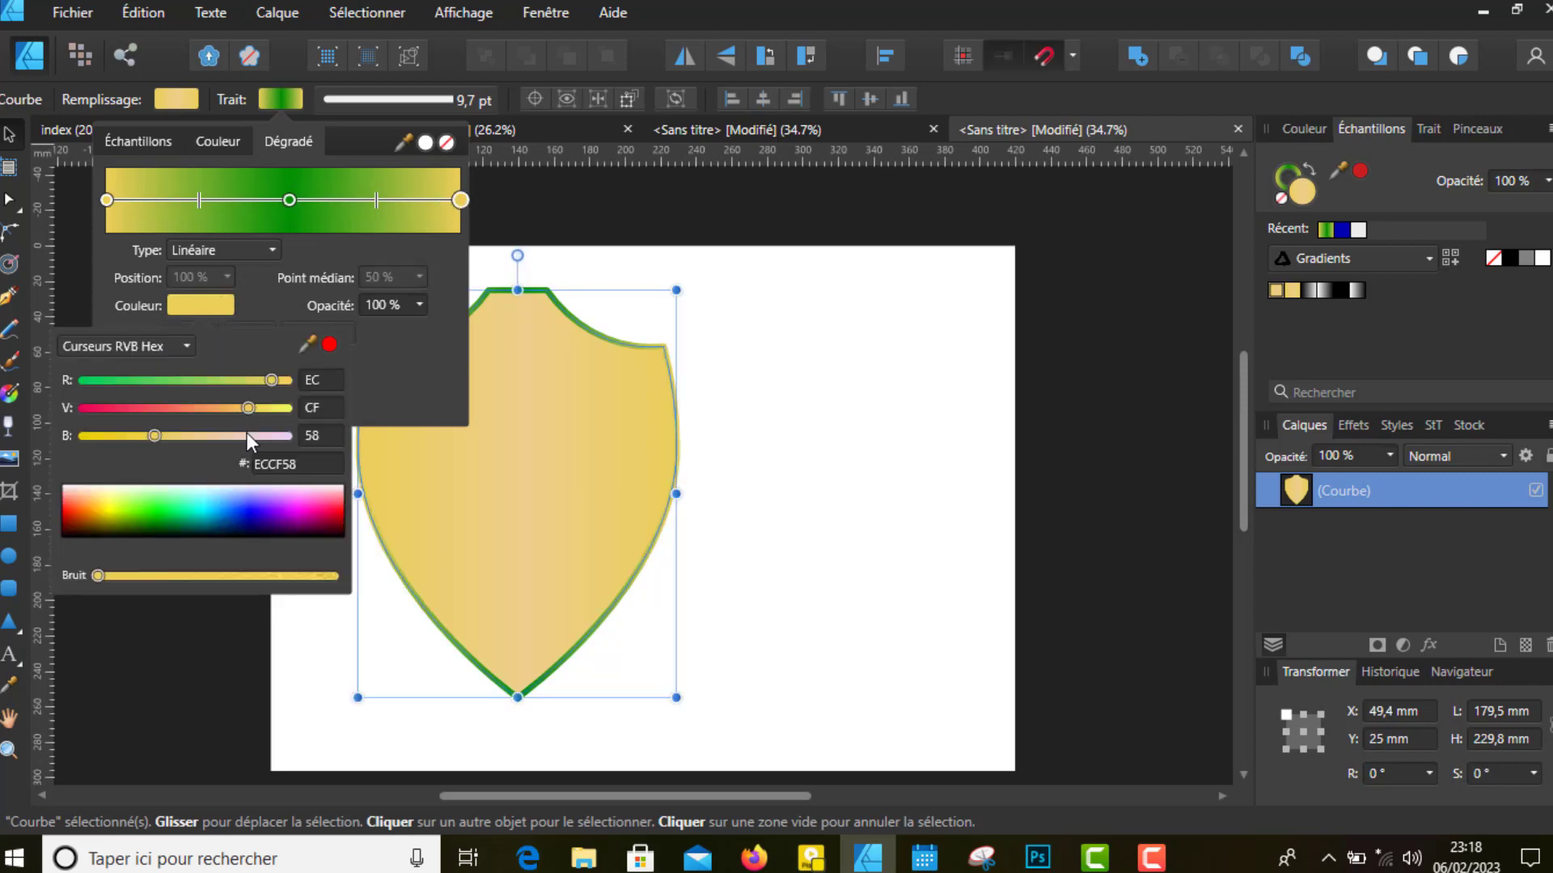
left_click_drag(264, 381, 178, 386)
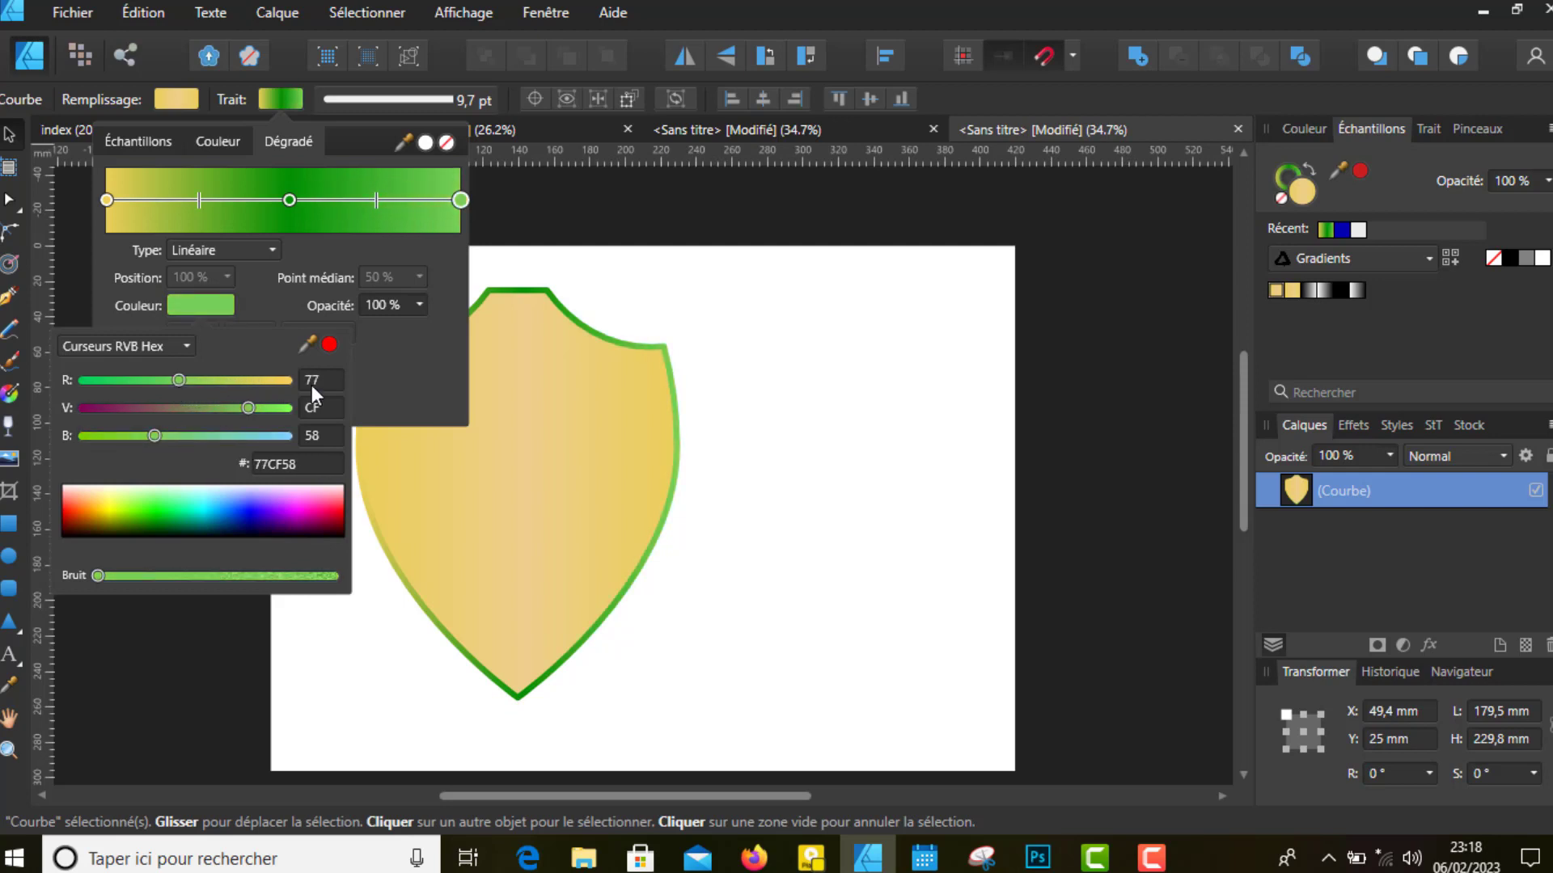
left_click(765, 347)
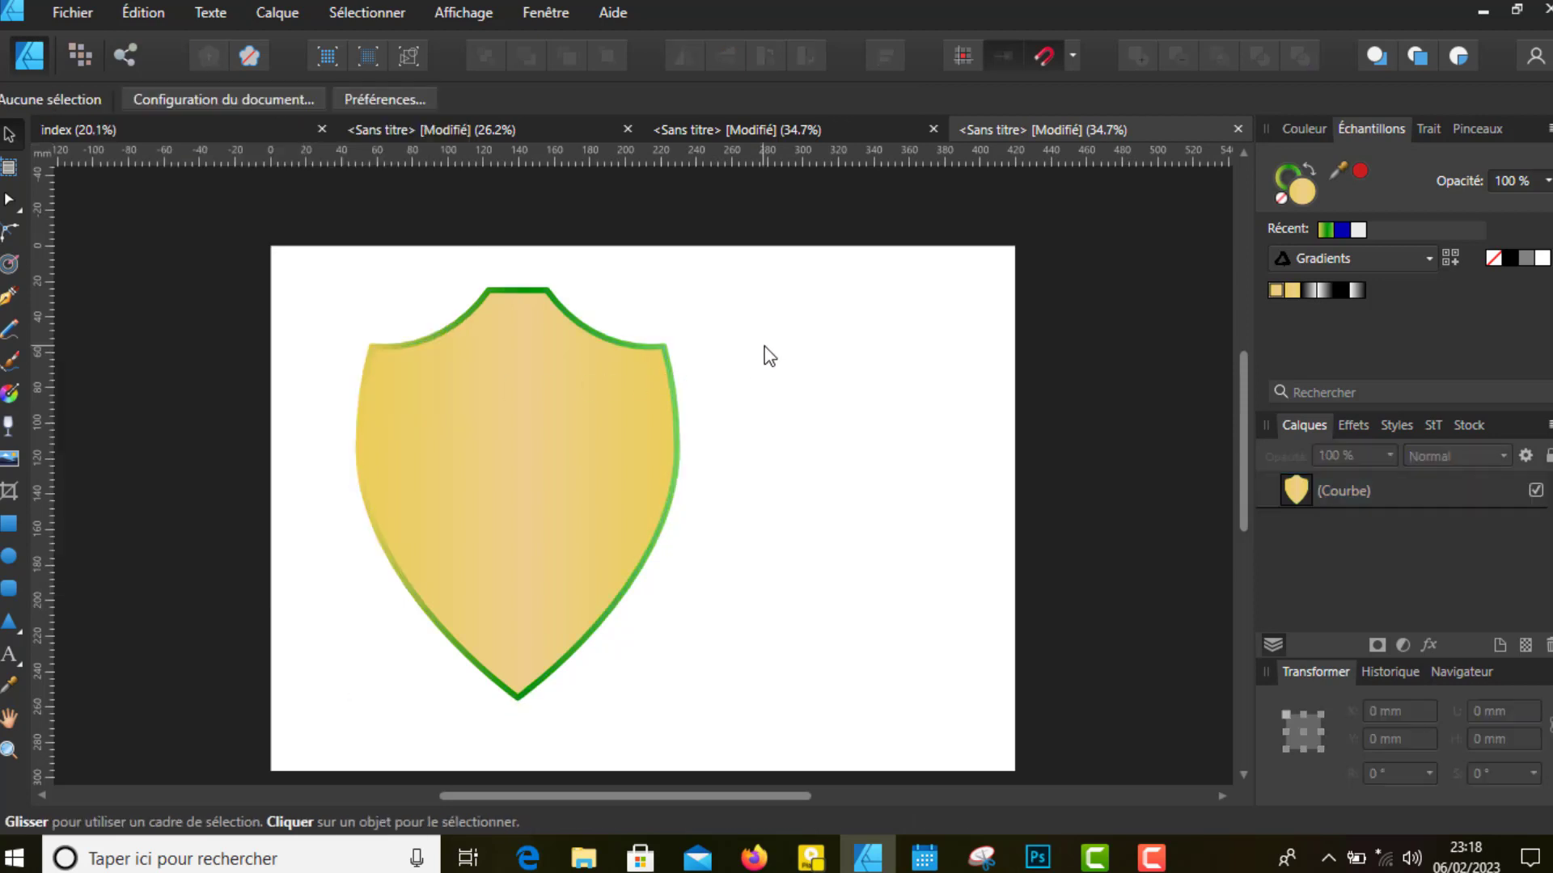
Copy the right end stop's light green hex value 77CF58
left_click(435, 331)
left_click(291, 97)
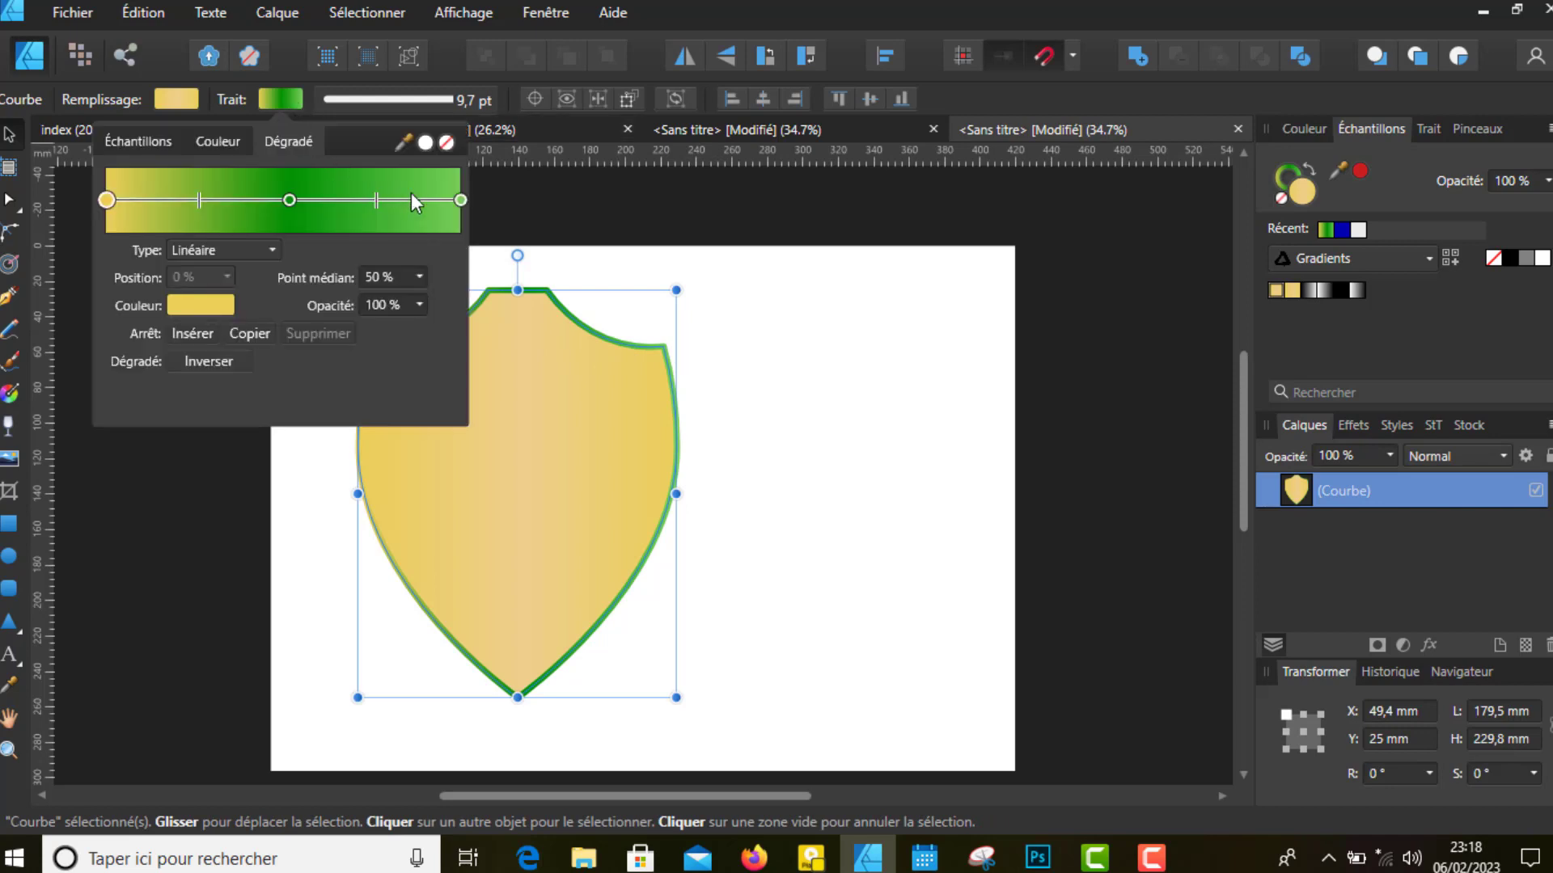
left_click(461, 200)
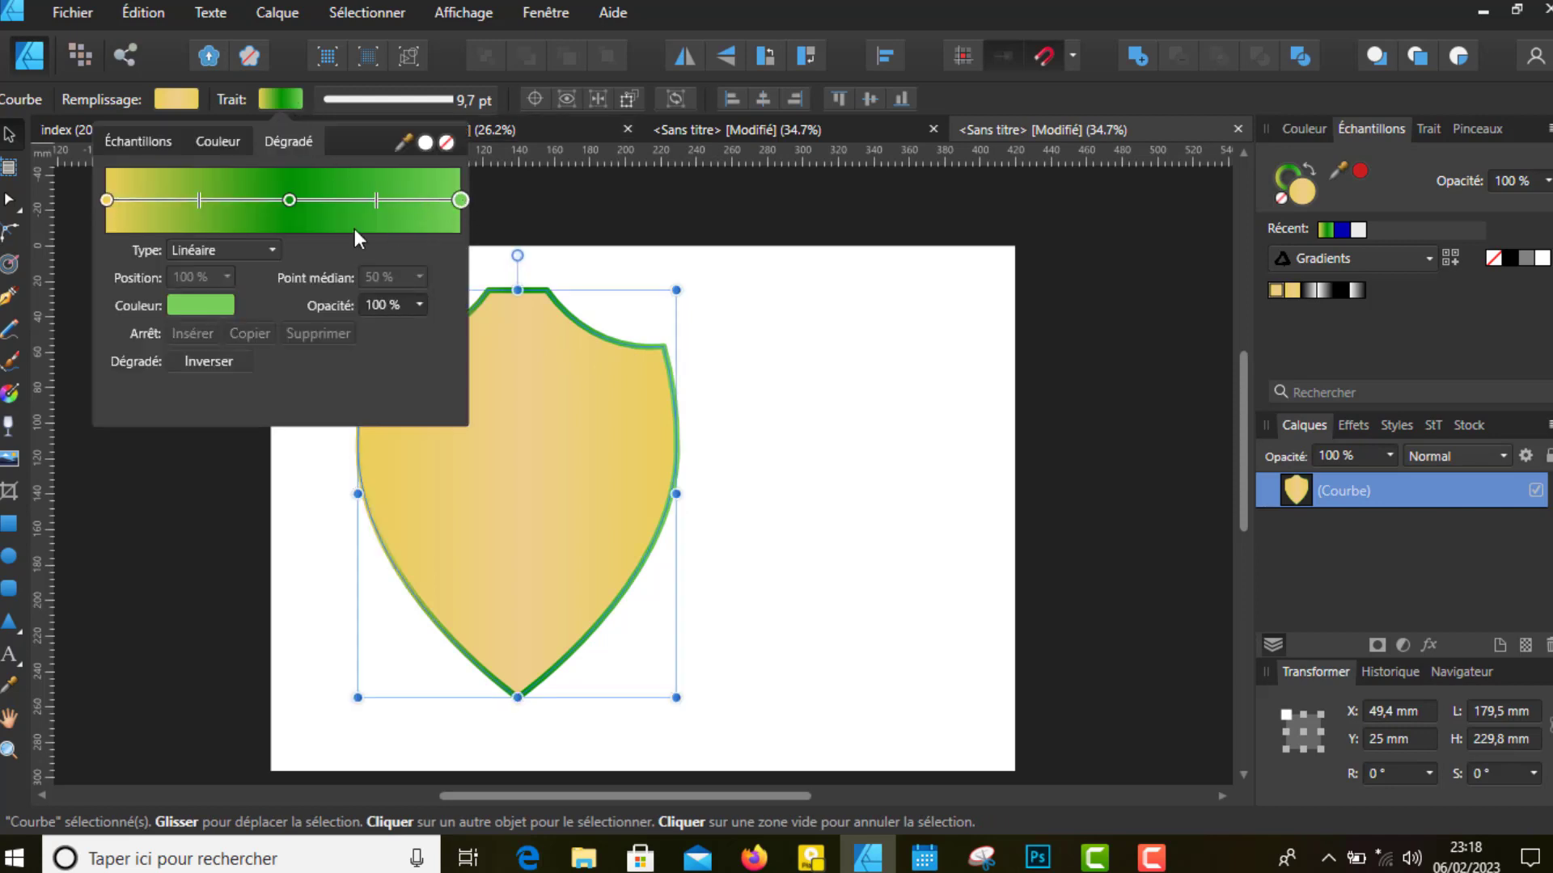
left_click(205, 306)
left_click(300, 466)
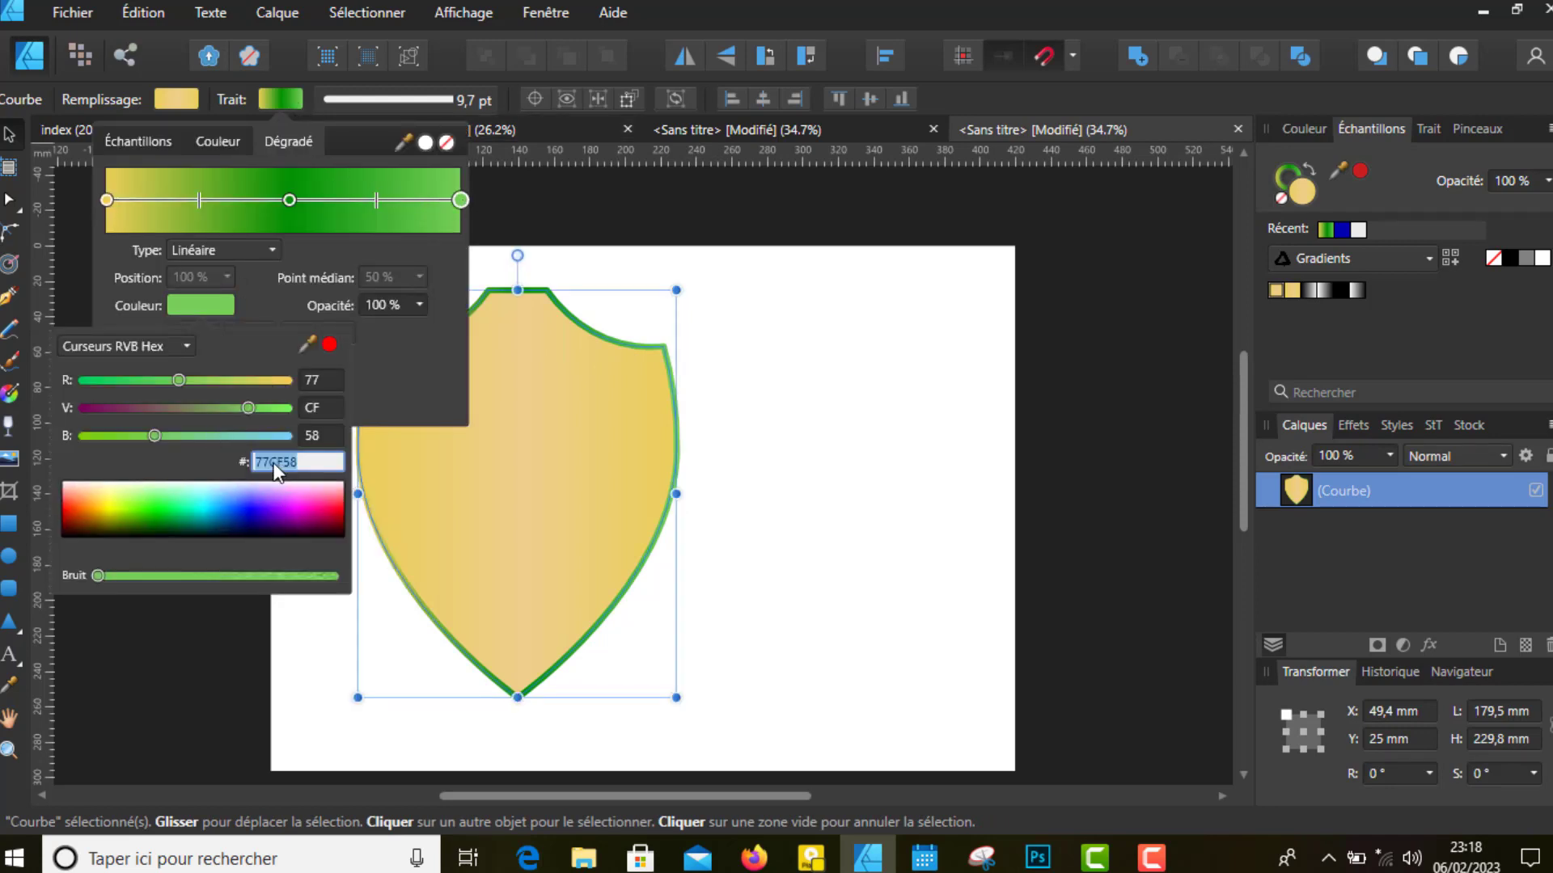
right_click(300, 466)
left_click(343, 503)
Set the left end stop to hex 77CF58 so both ends match
left_click(107, 199)
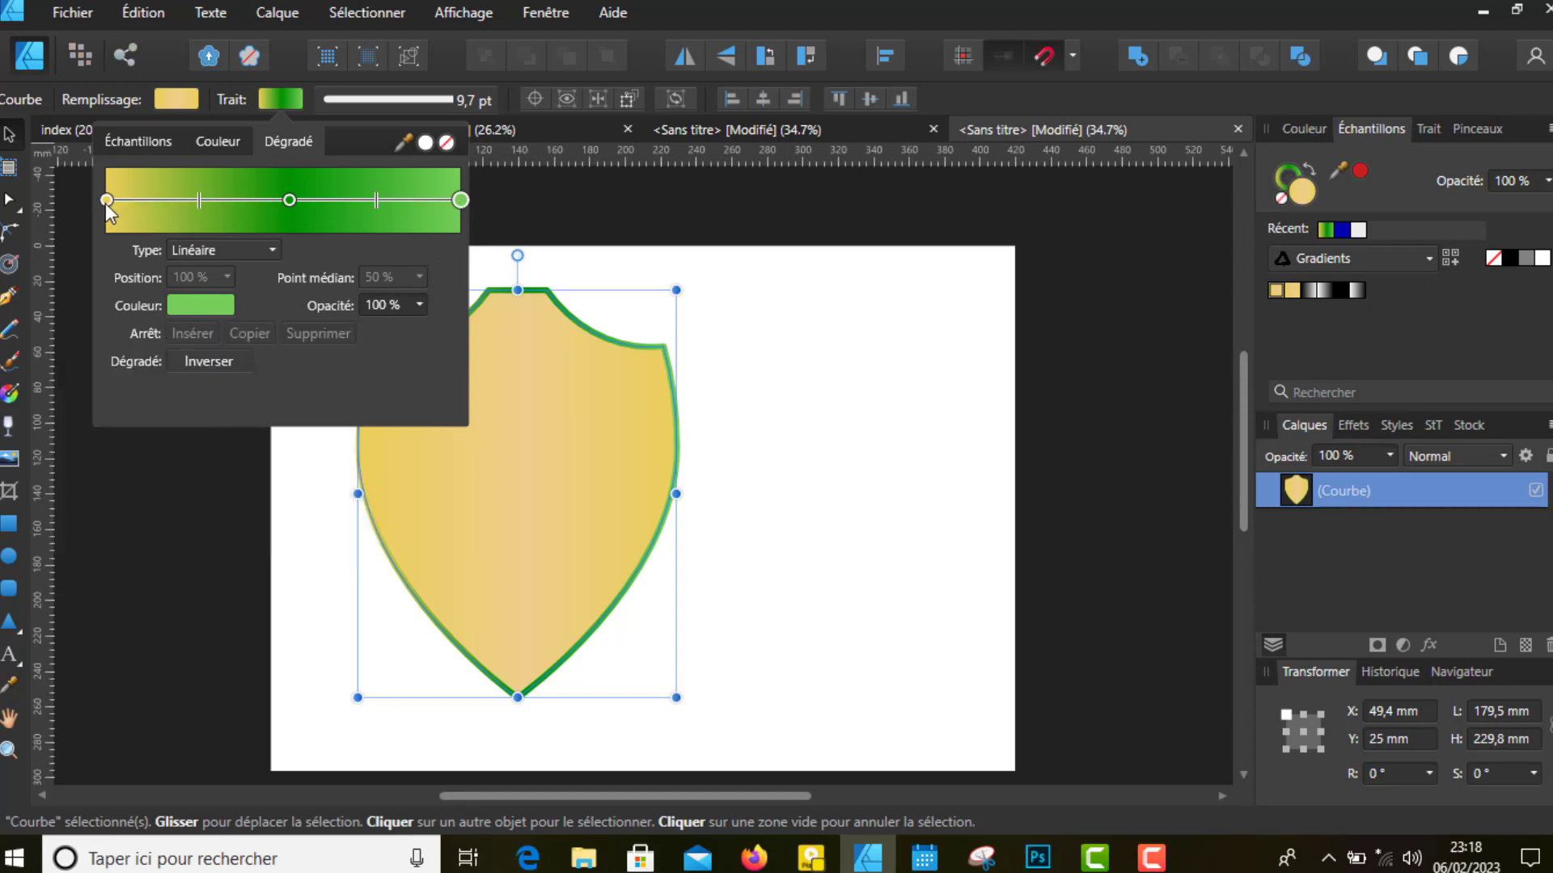
left_click(210, 306)
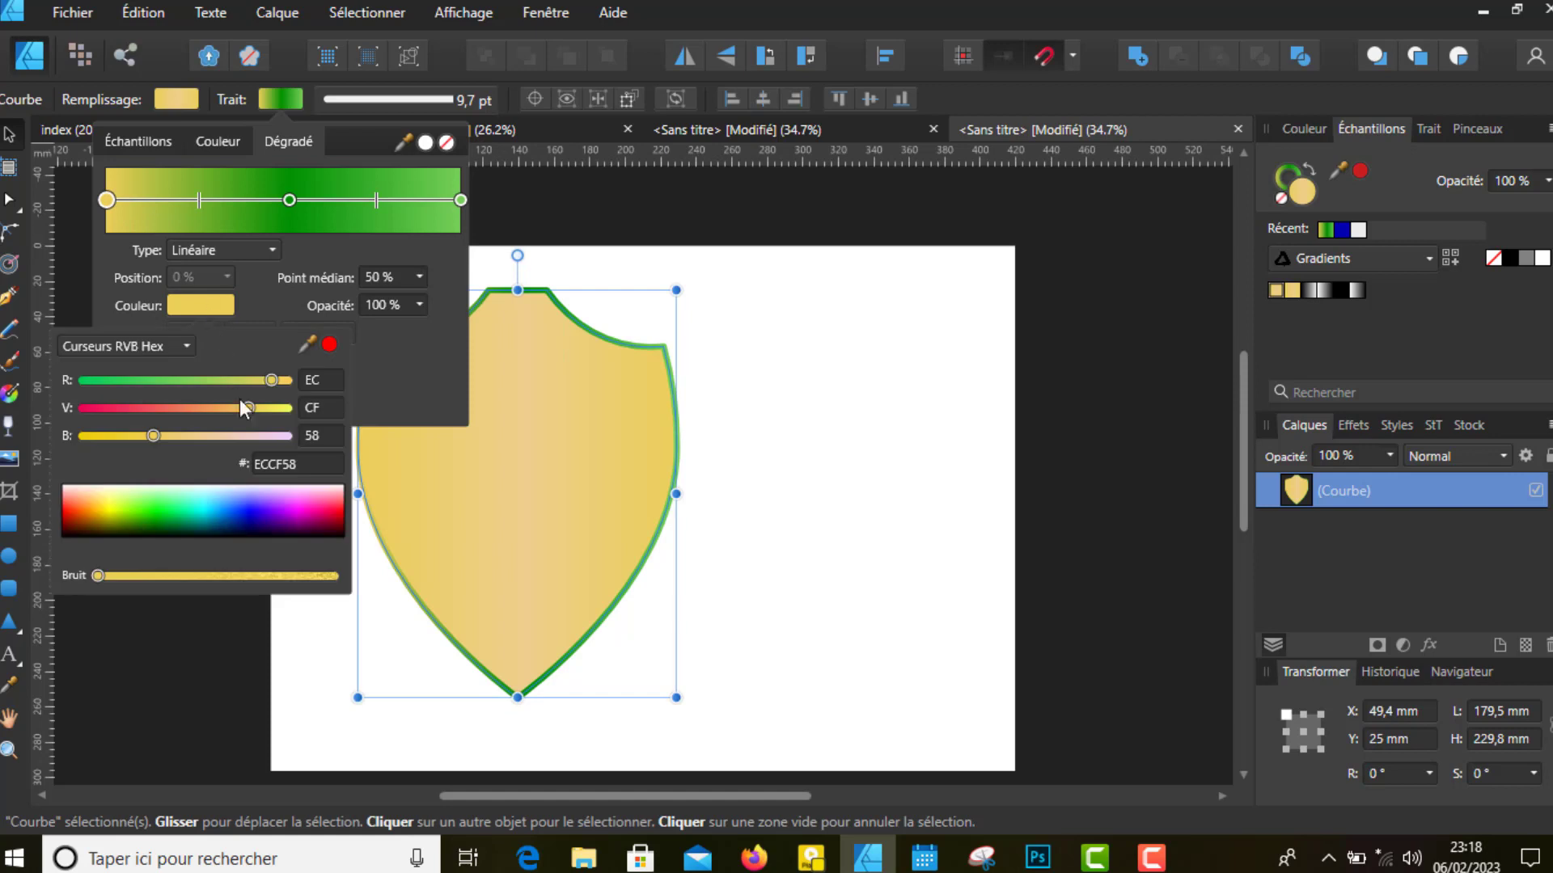
left_click(309, 464)
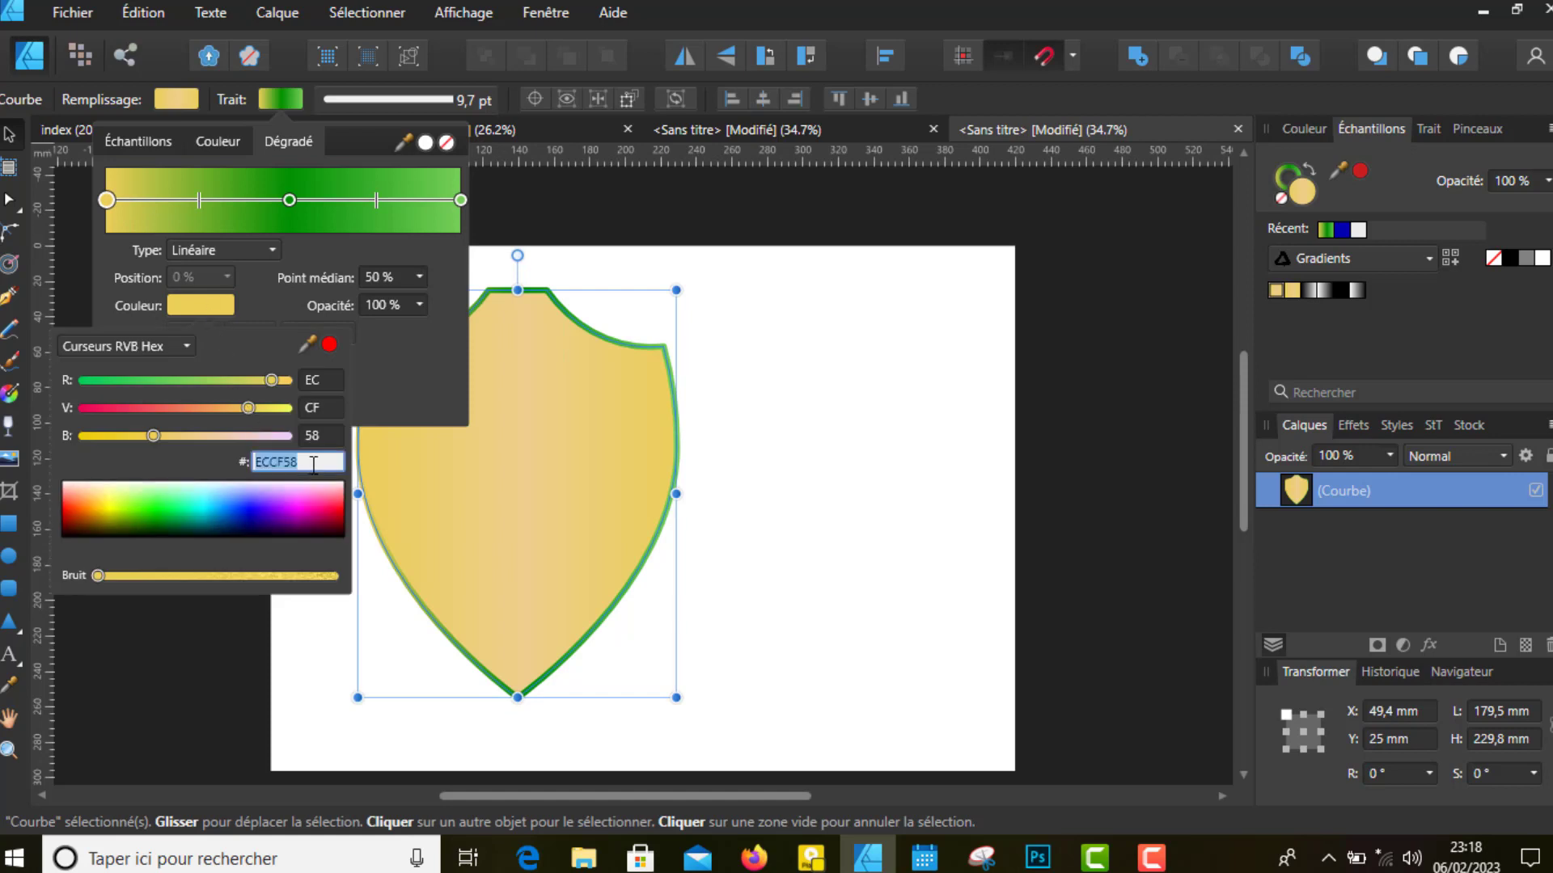
type("77CF58")
key("Return")
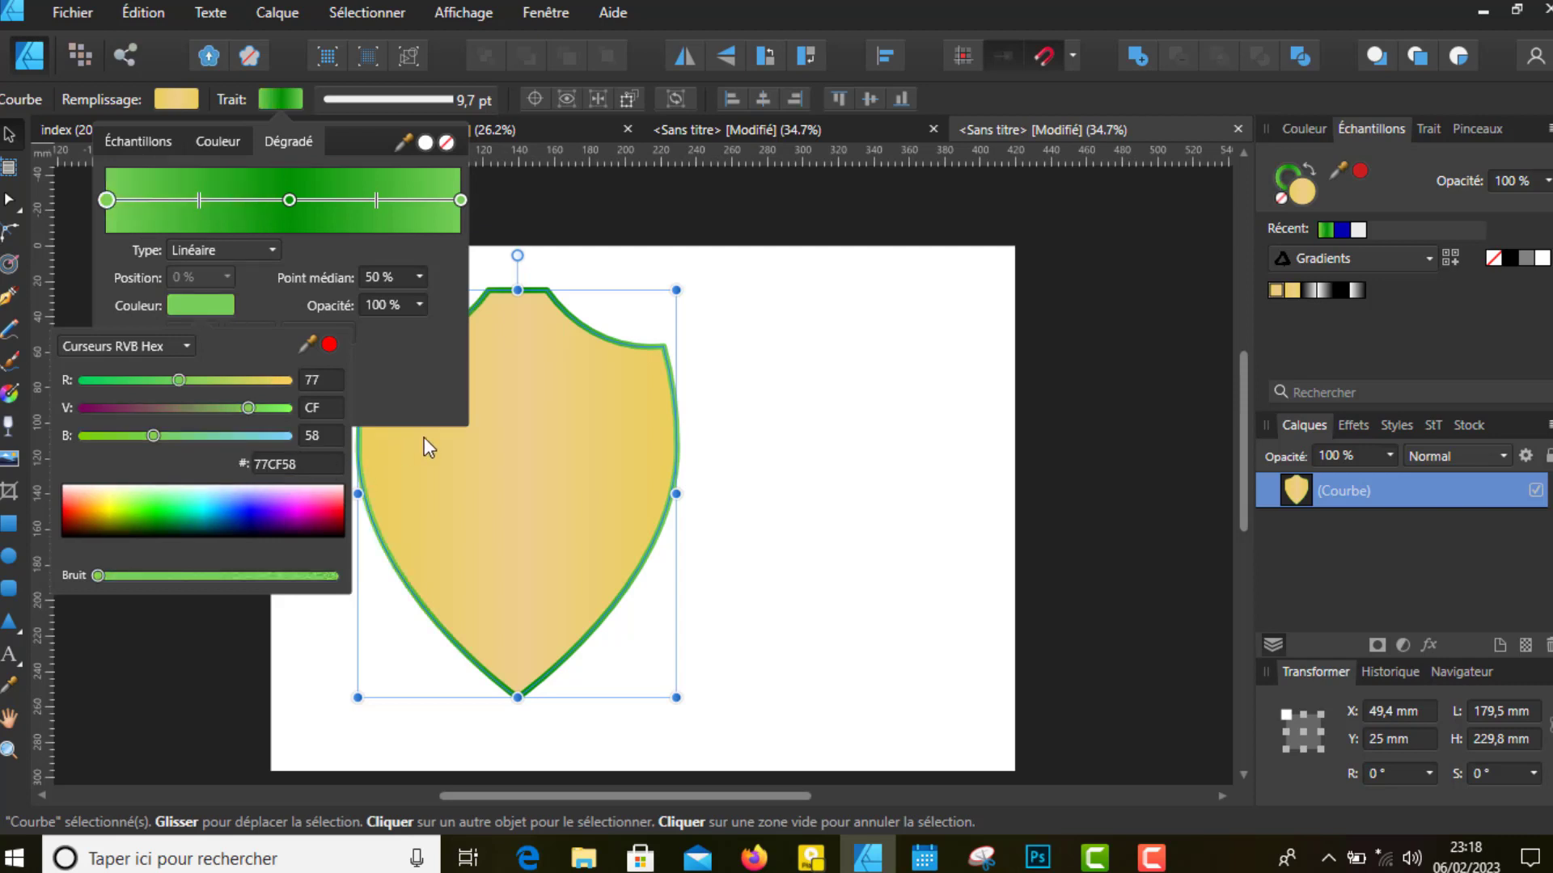
left_click(752, 332)
Move the green-outlined shield to the left side of the page
left_click(566, 417)
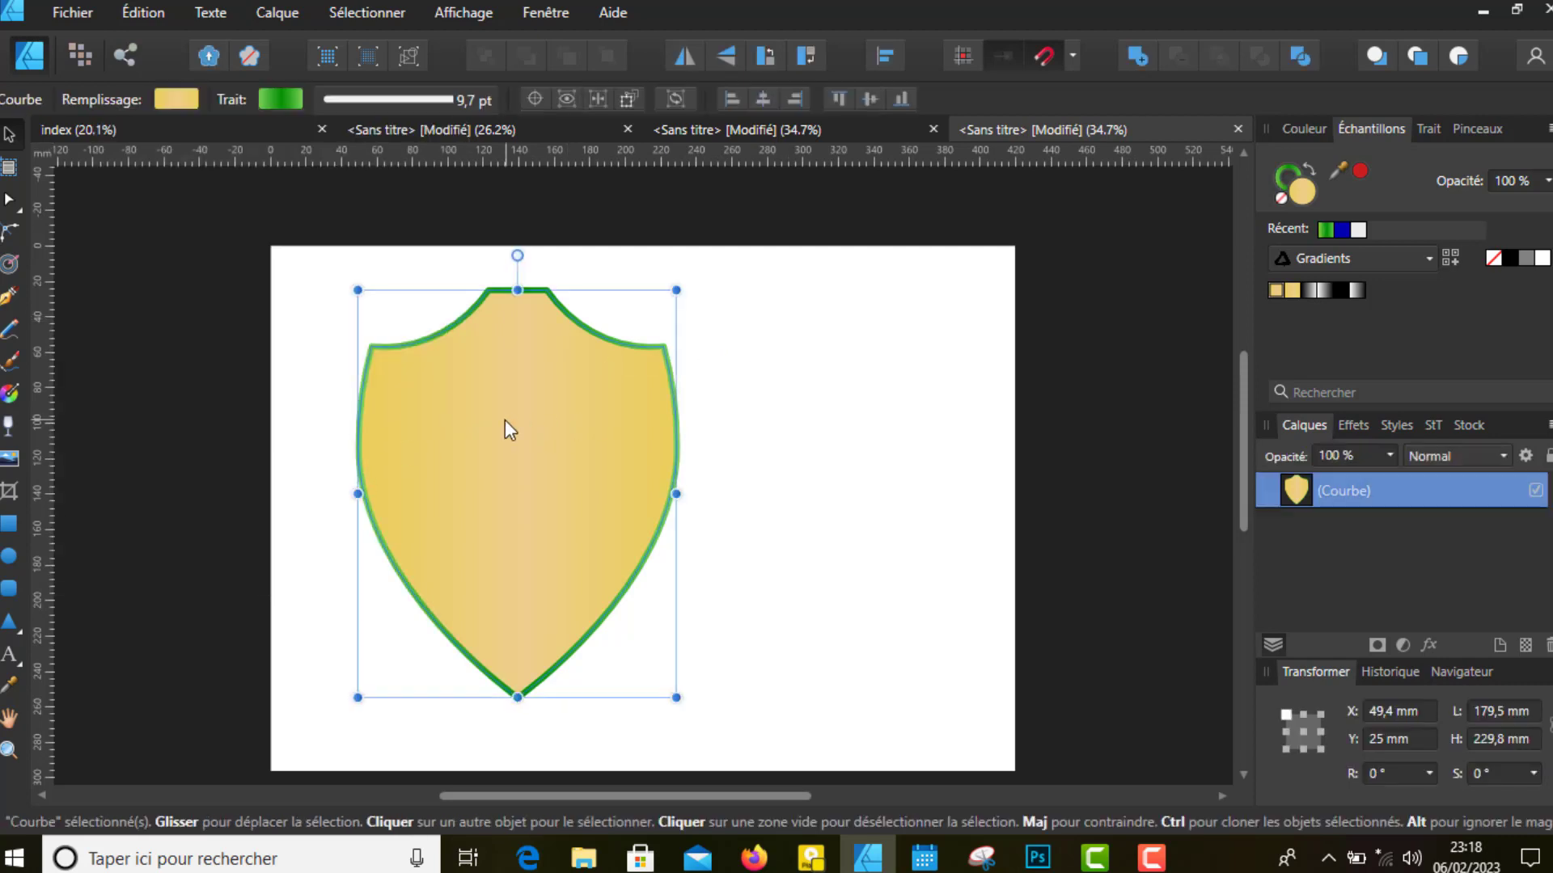
mouse_move(505, 420)
left_mouse_down()
mouse_move(614, 429)
mouse_move(631, 455)
left_mouse_up()
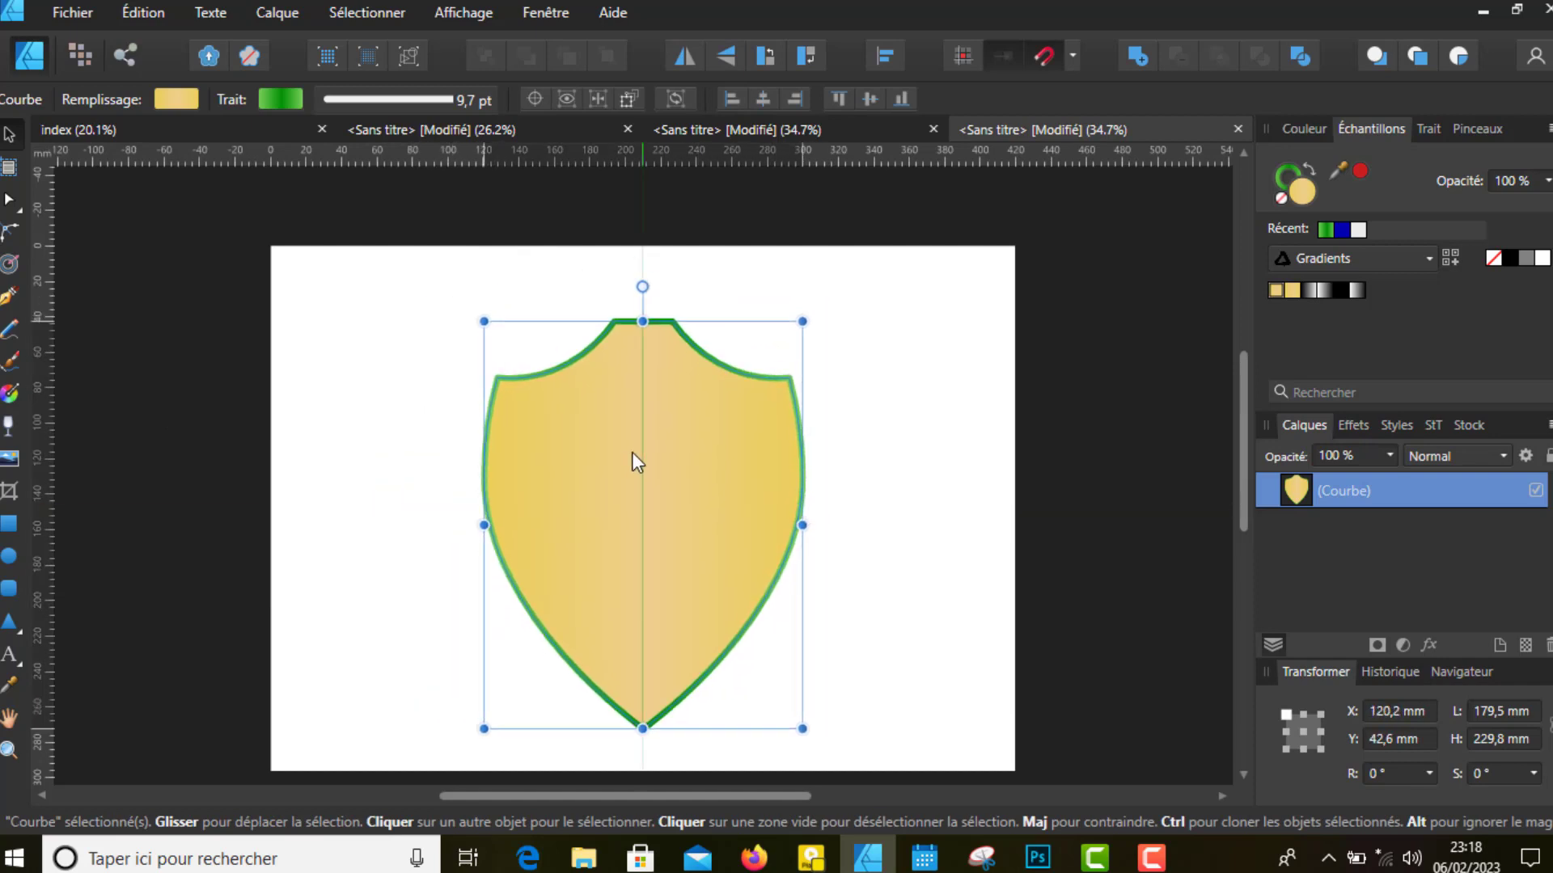
left_click(870, 353)
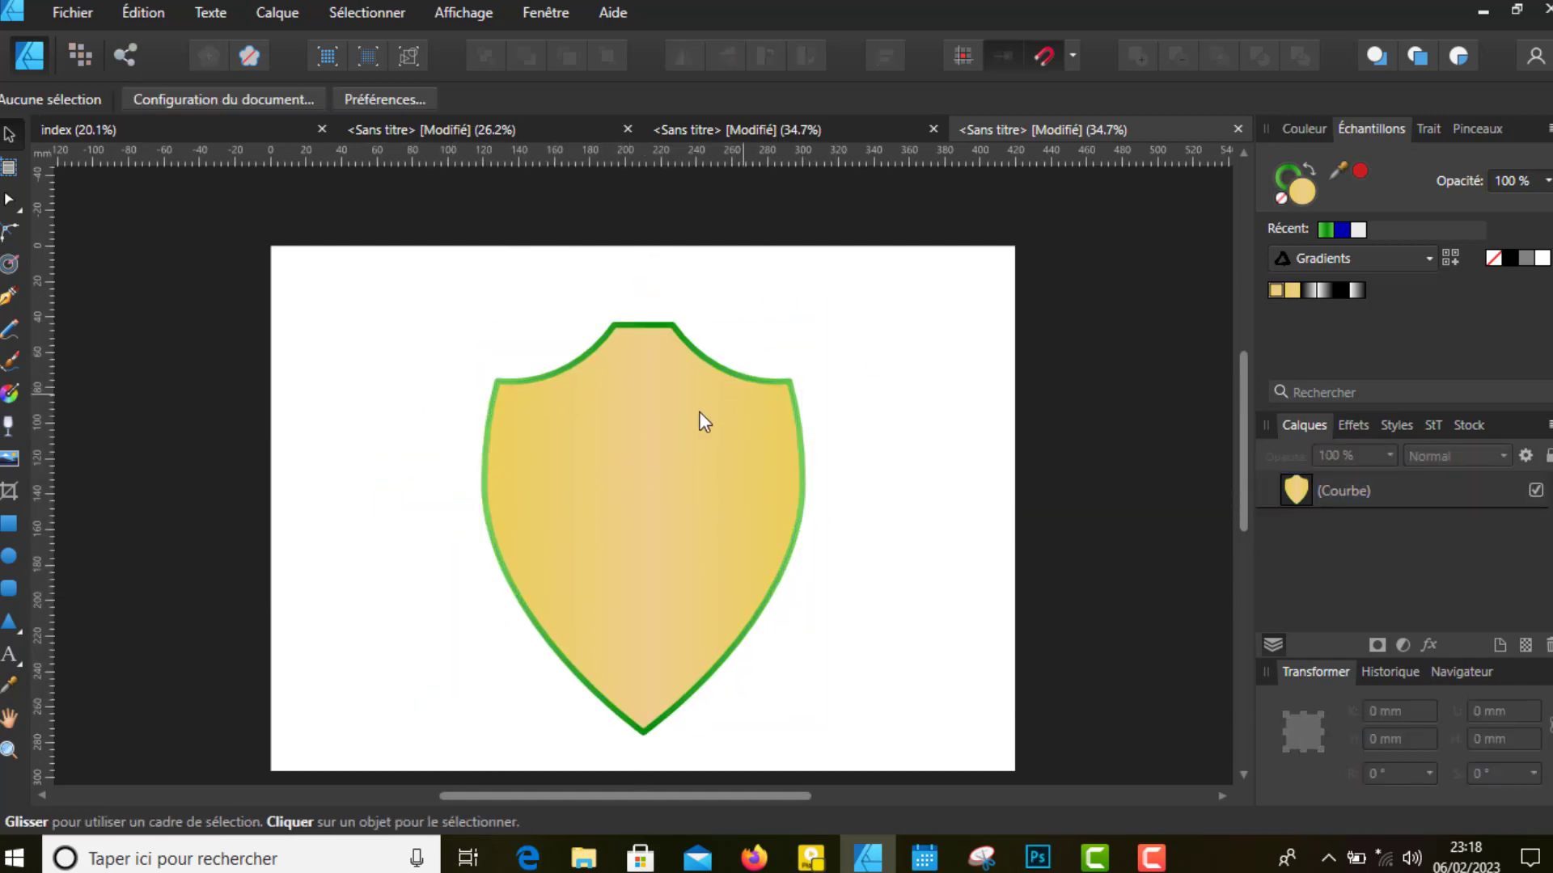
left_click(667, 421)
left_click(817, 374)
mouse_move(678, 441)
left_mouse_down()
mouse_move(569, 443)
mouse_move(503, 409)
left_mouse_up()
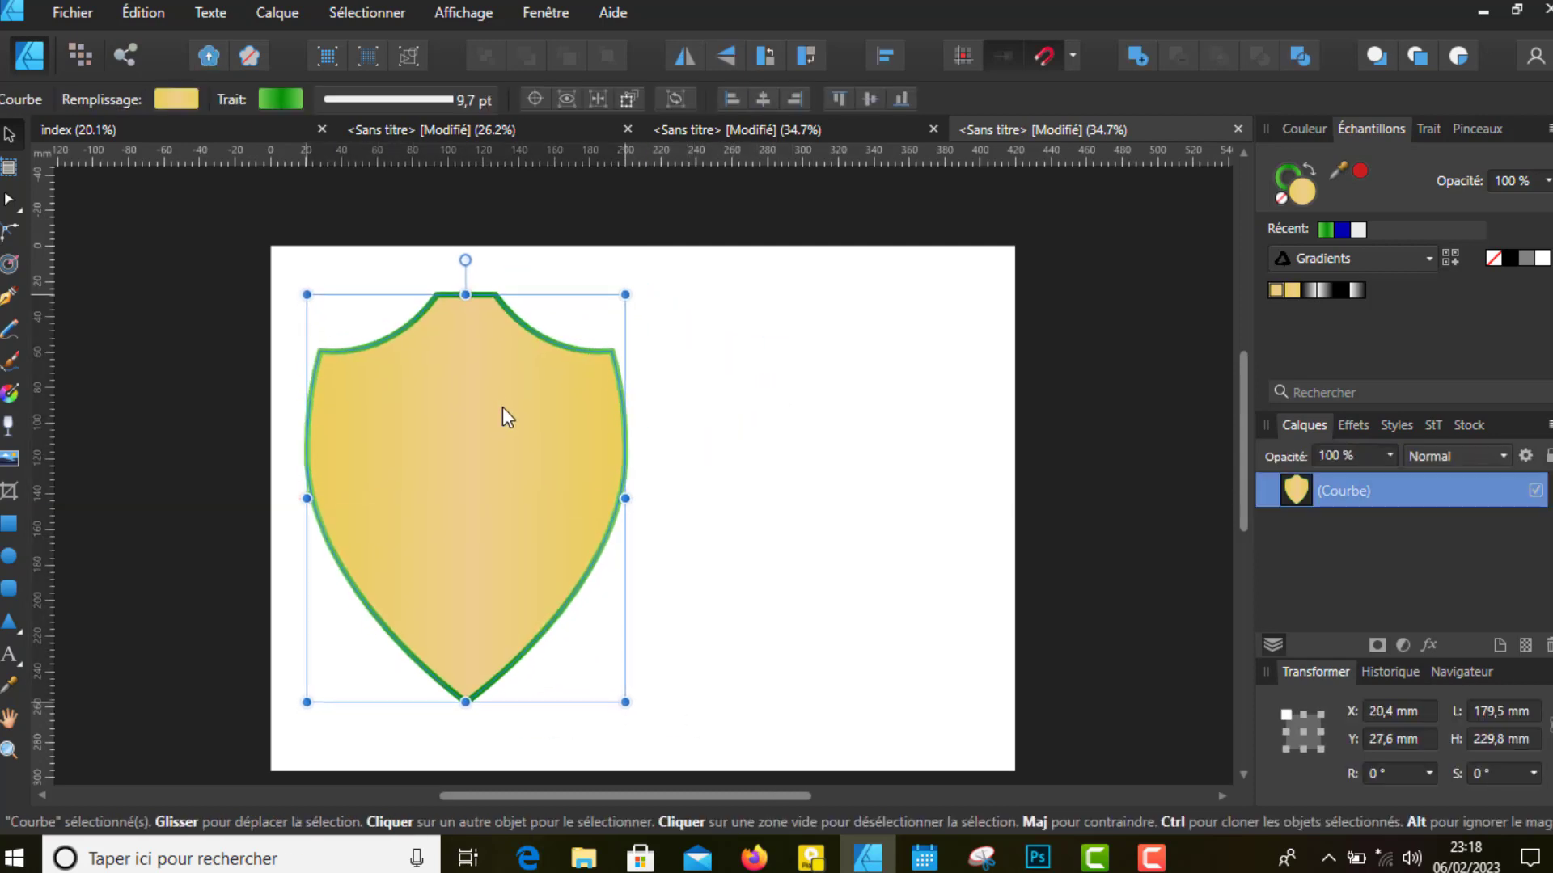
left_click(774, 401)
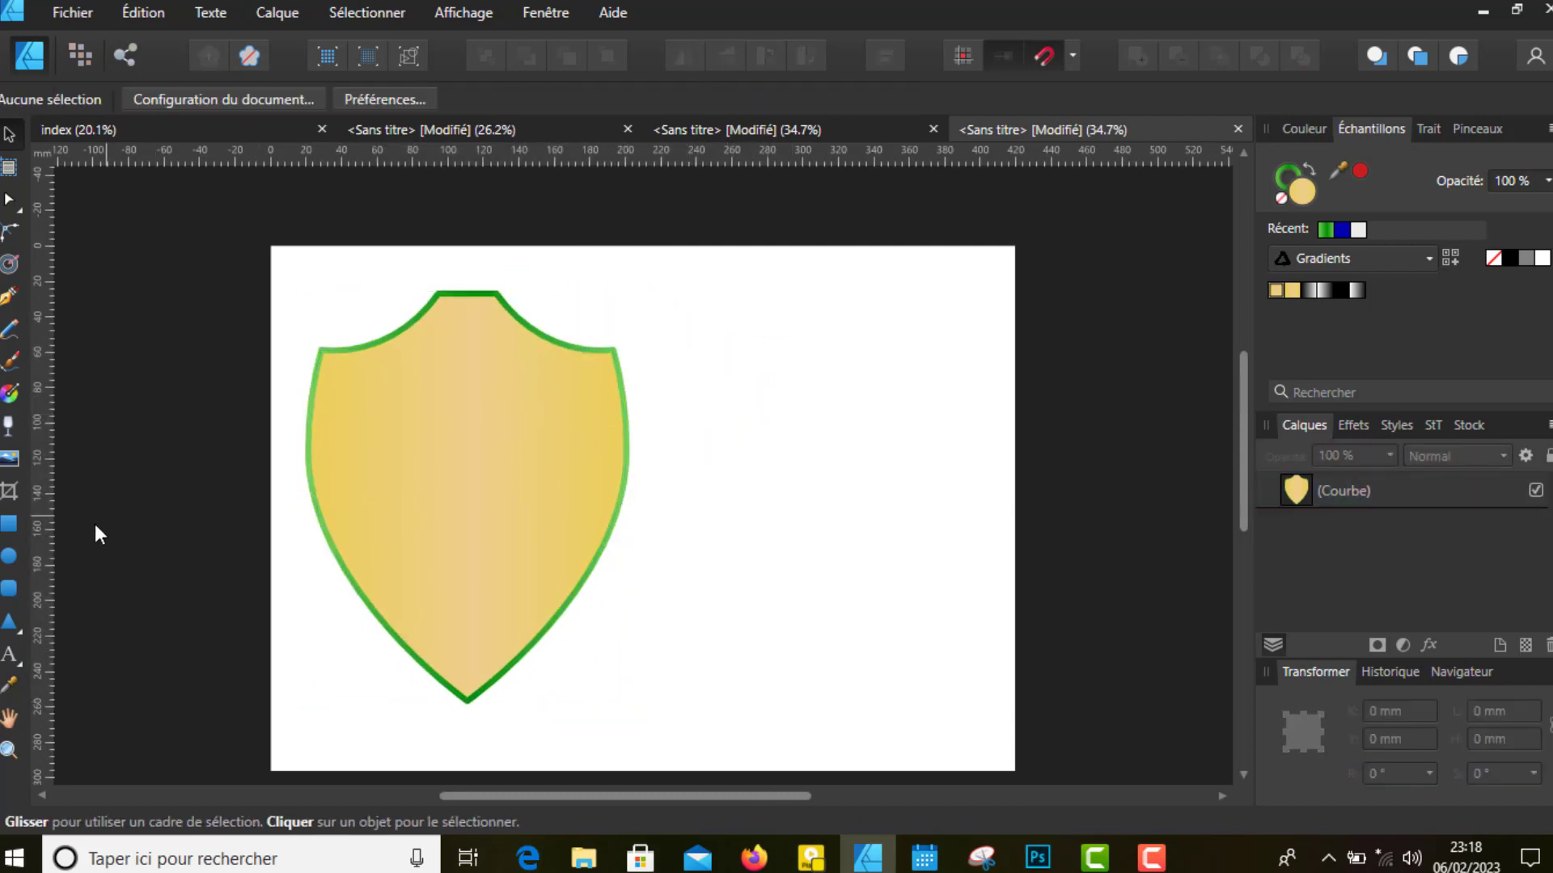
left_click(9, 556)
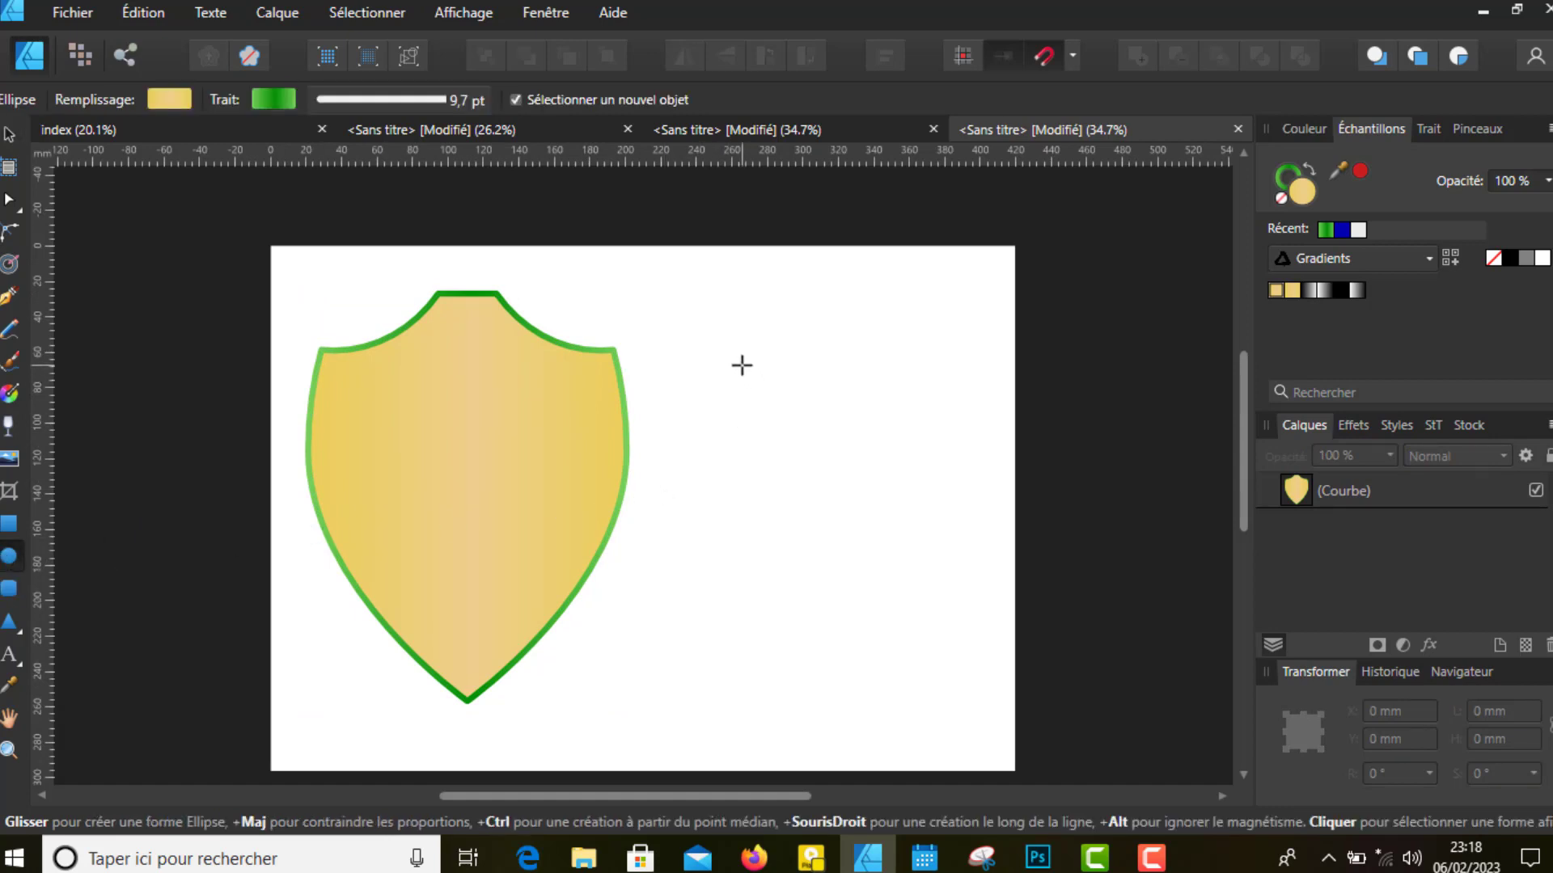
Draw a circle right of the shield and convert it to a ring with no fill or stroke
left_click_drag(741, 366, 896, 532)
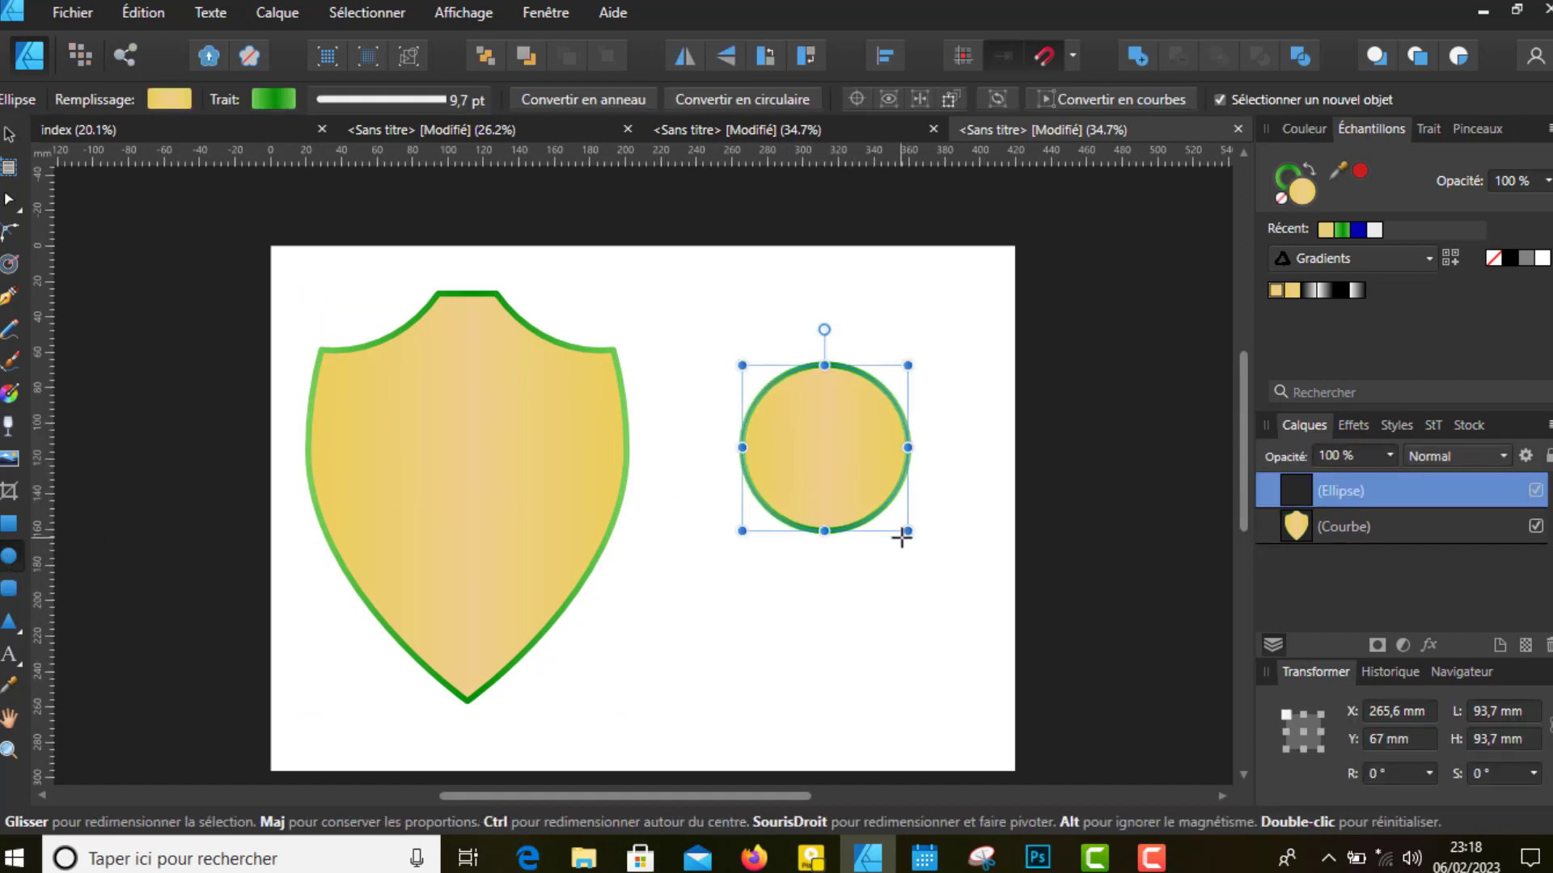
left_click(277, 104)
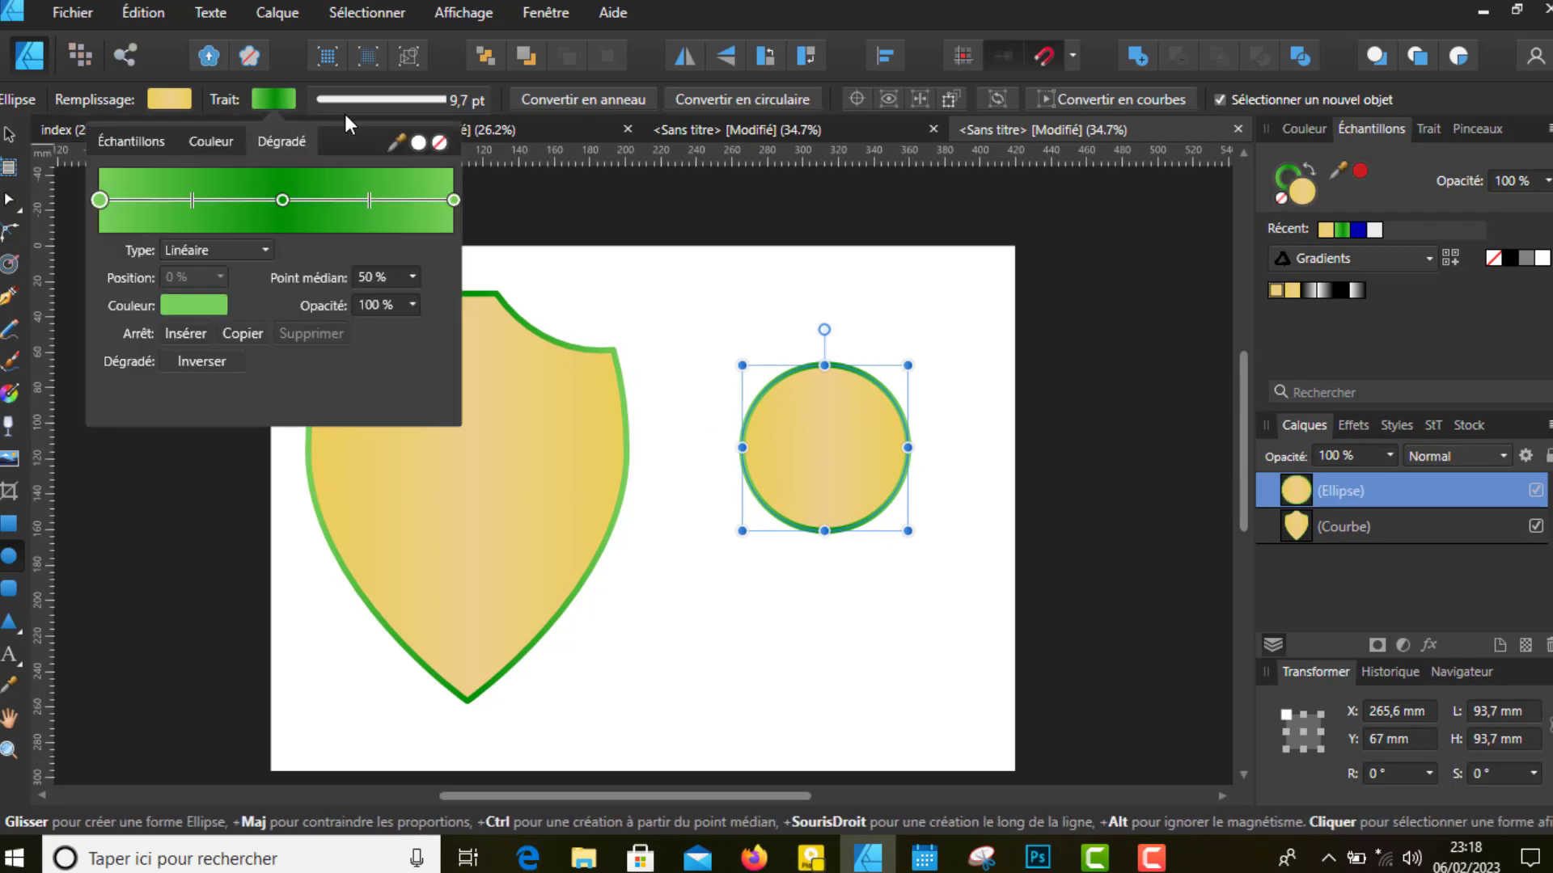
left_click(439, 149)
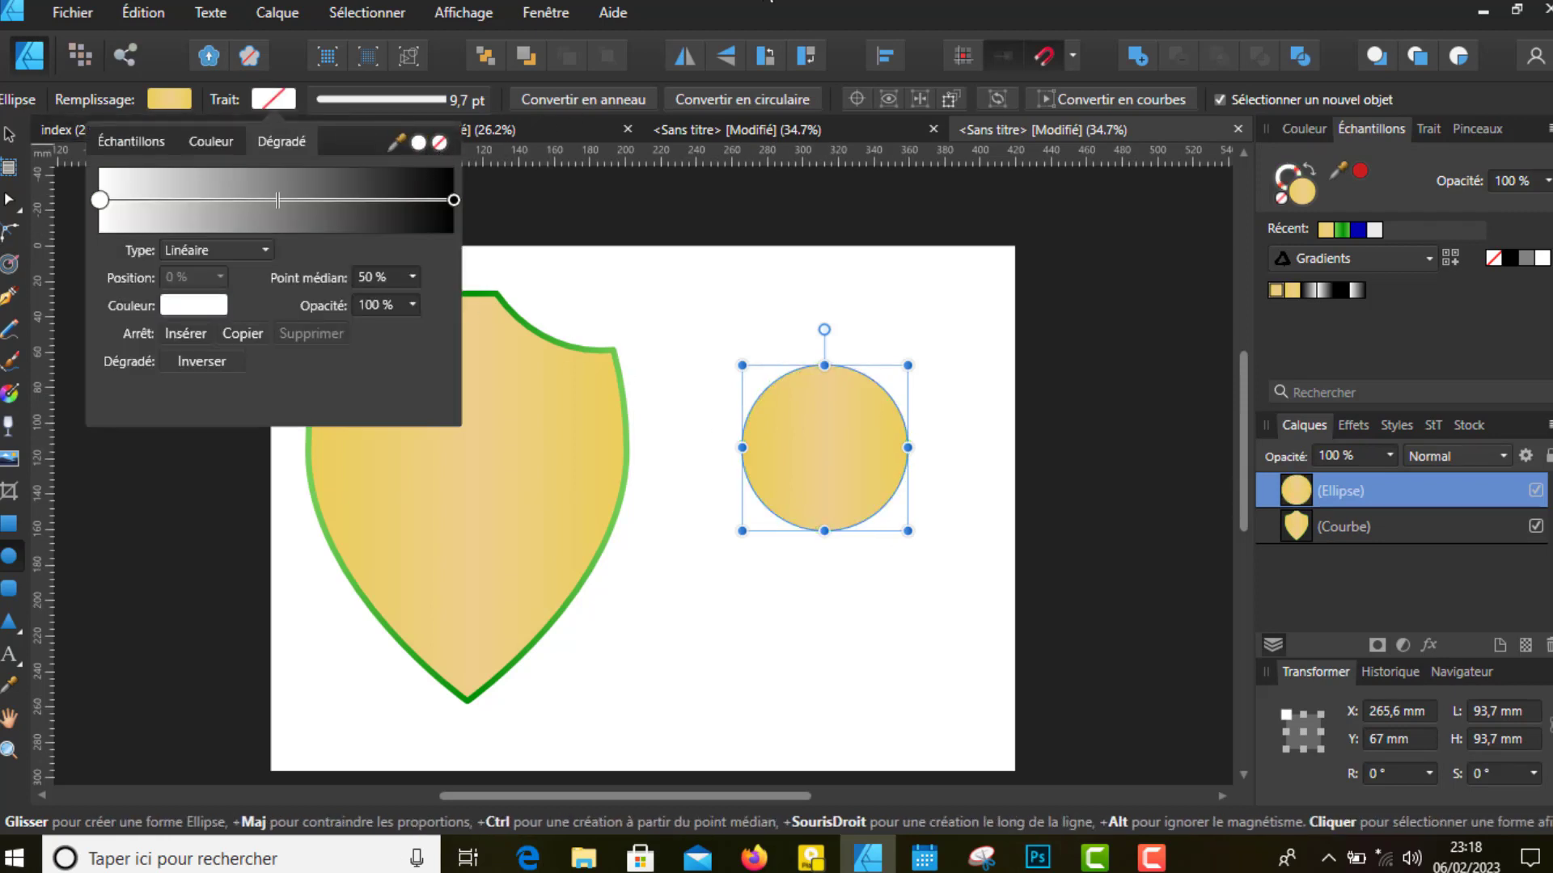
left_click(584, 97)
left_click(245, 101)
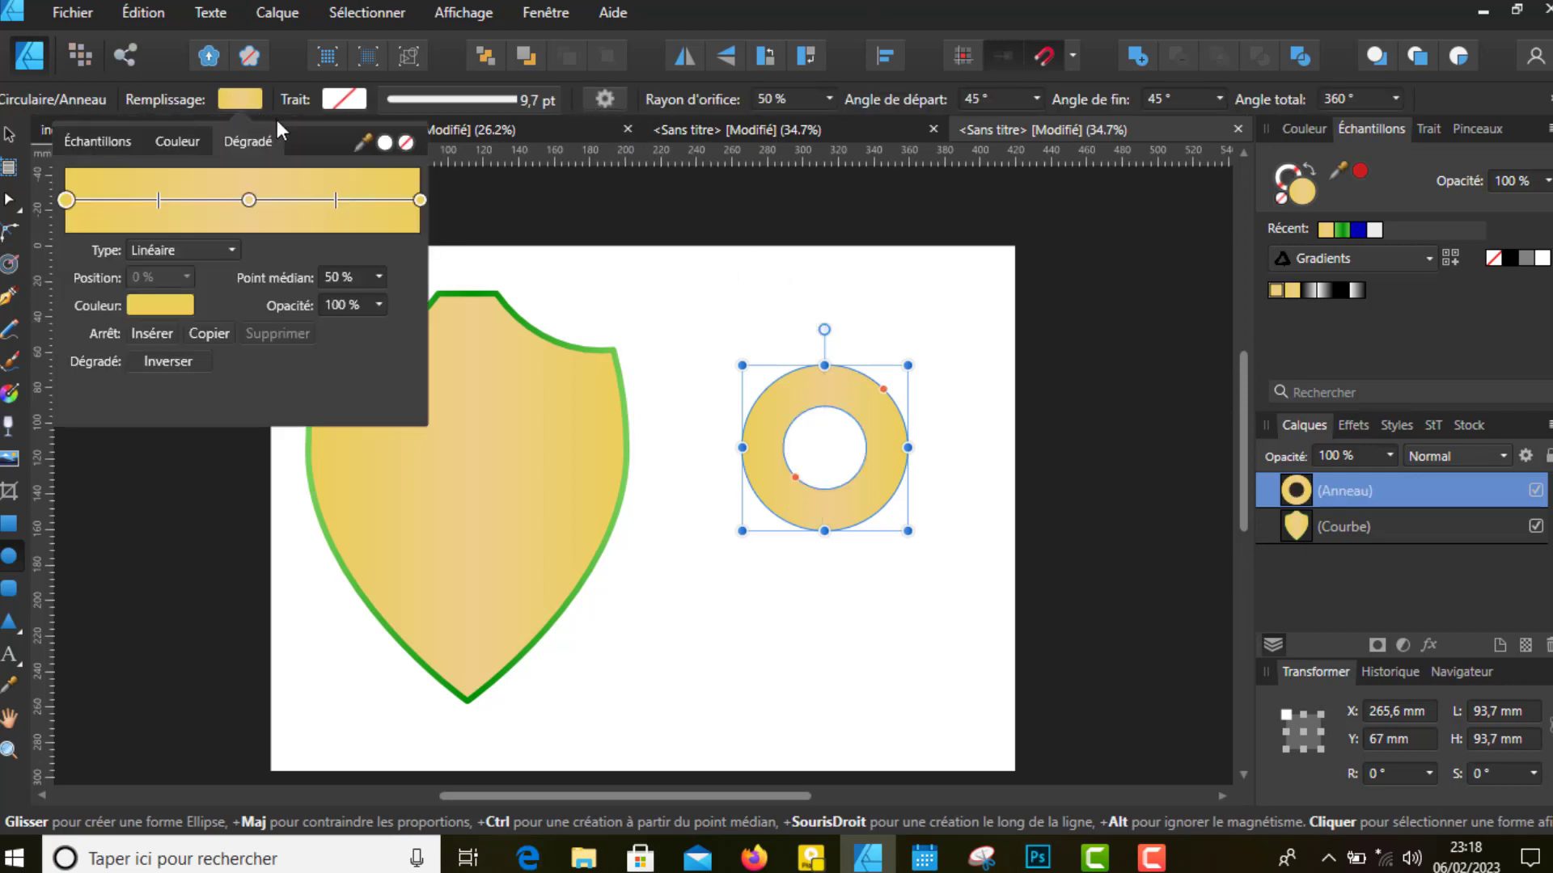
left_click(405, 143)
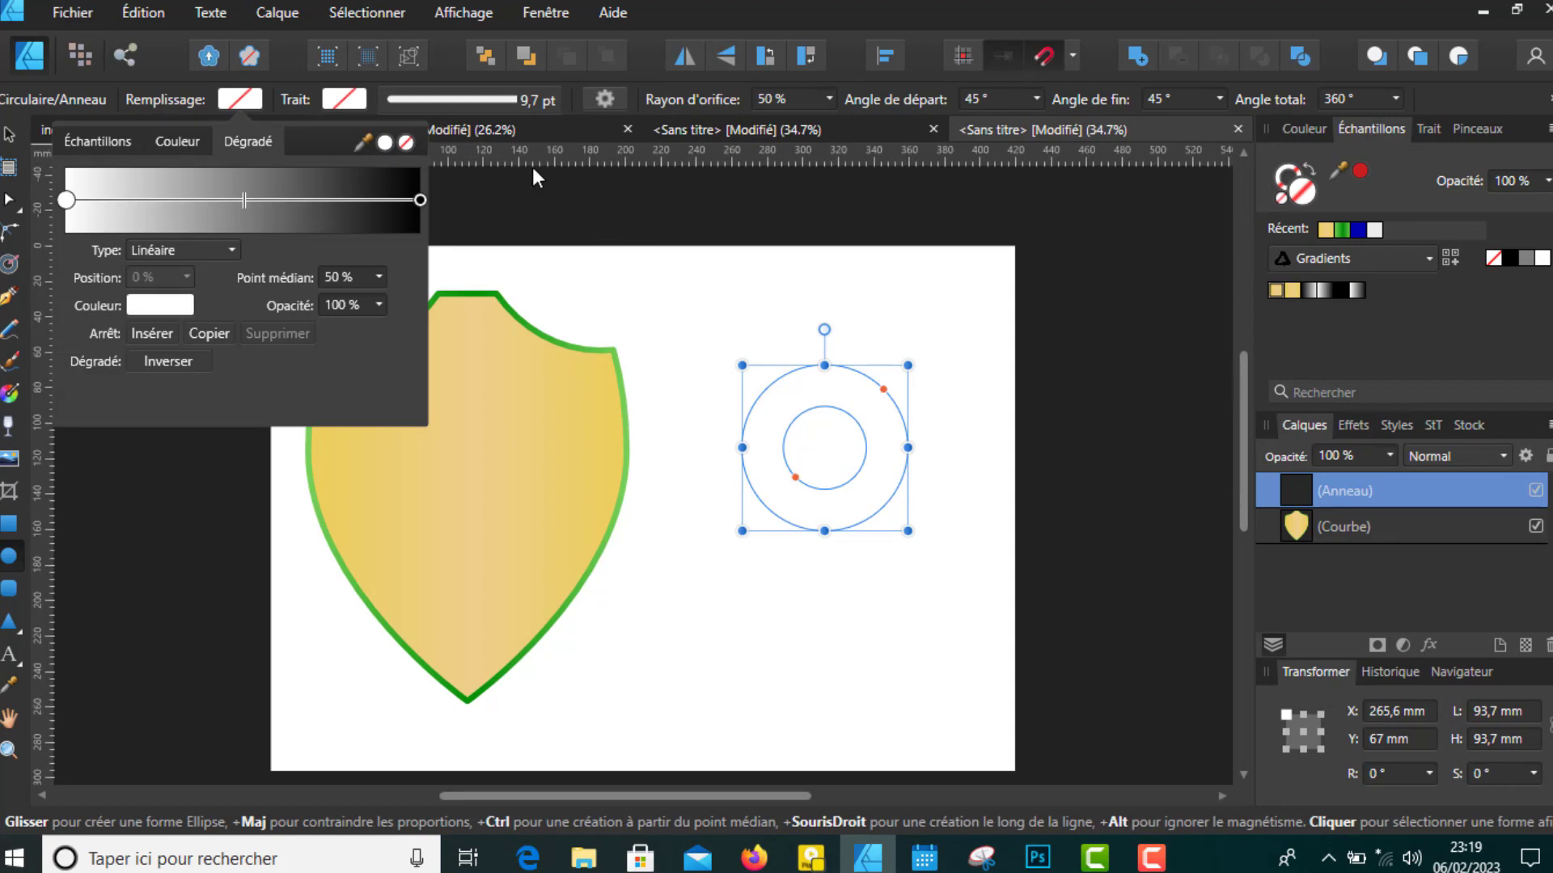
left_click(677, 239)
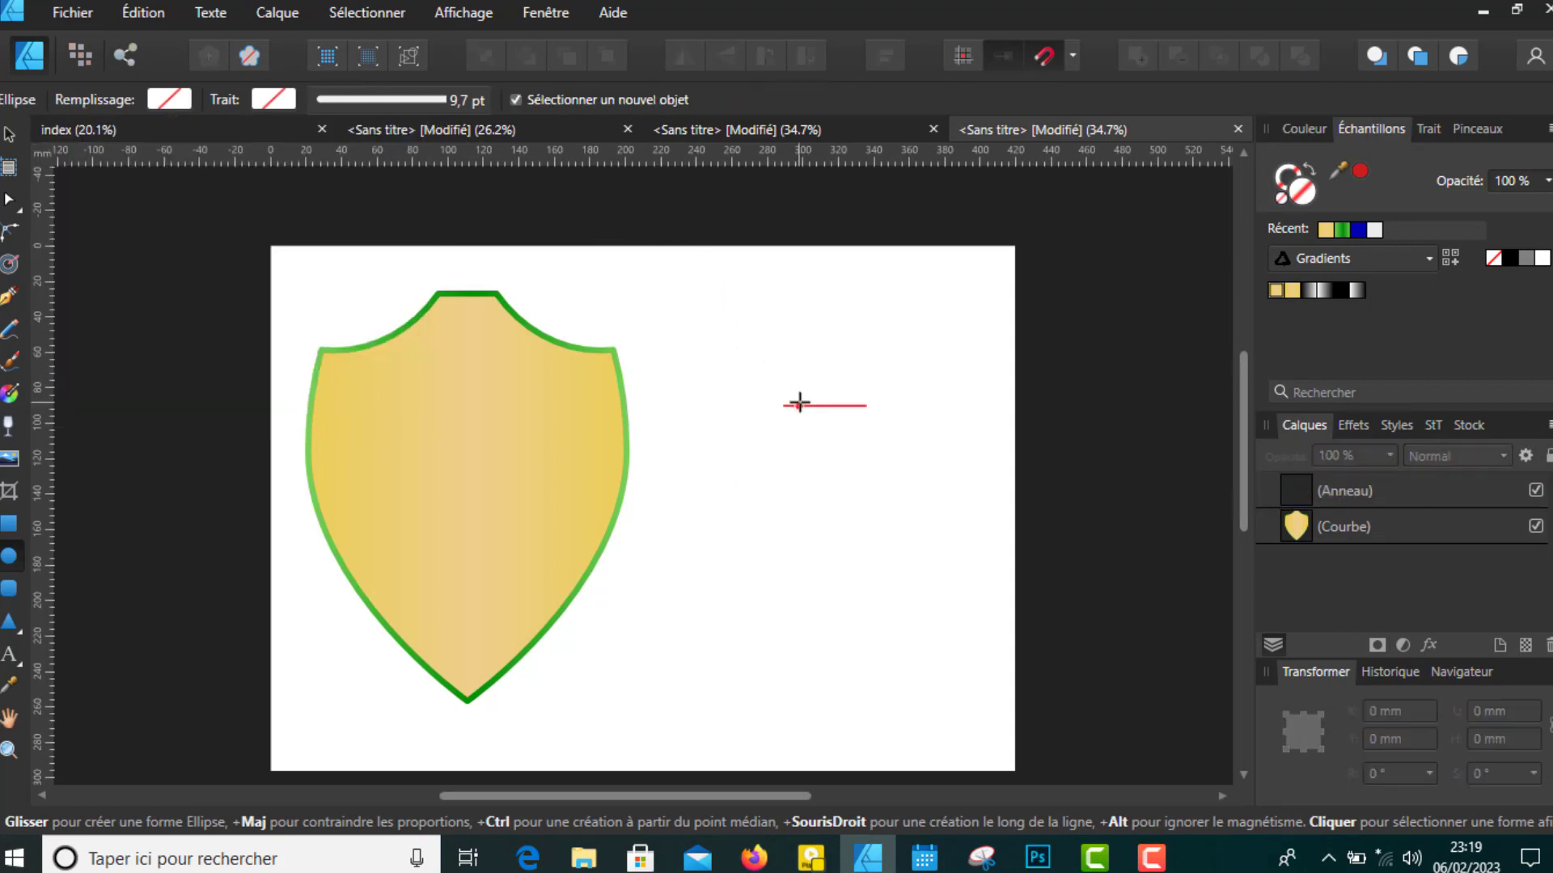
Give the ring a thin black 1.5 pt outline
left_click(819, 455)
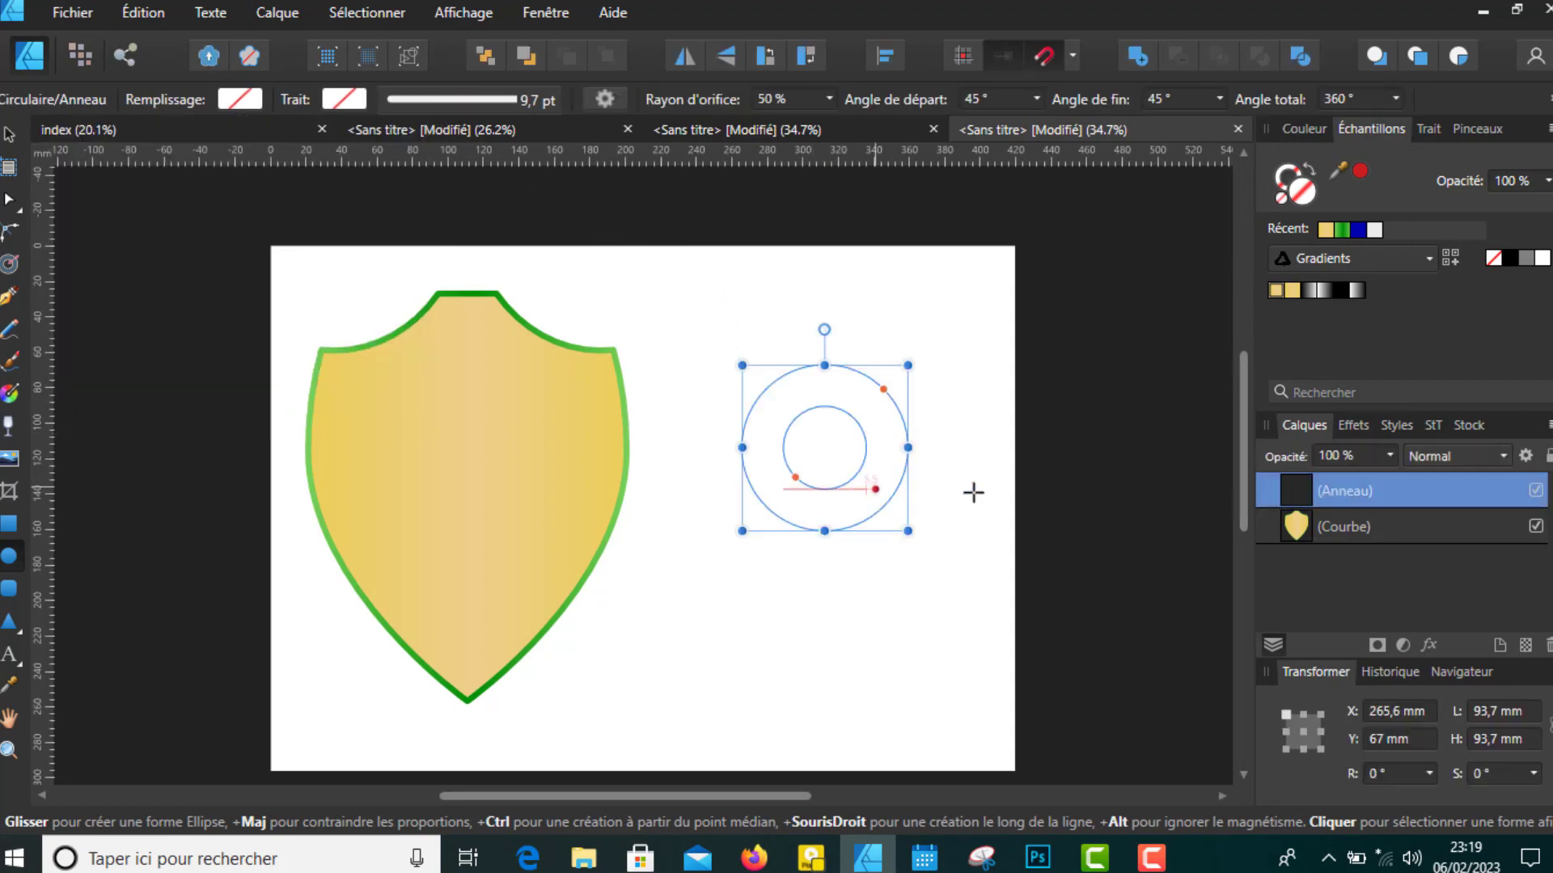
left_click(418, 99)
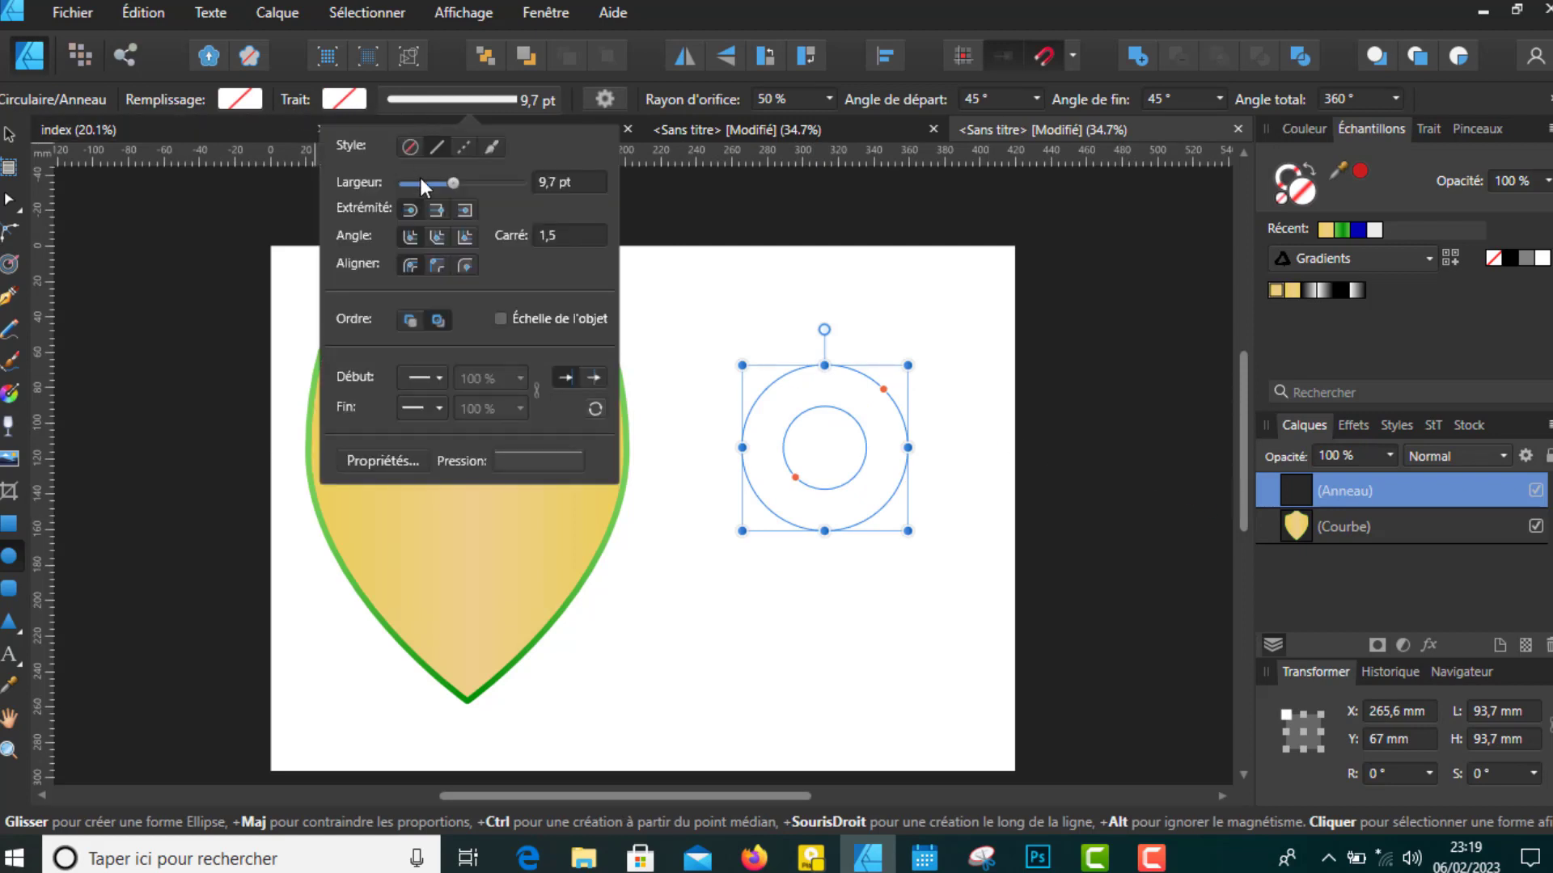
left_click_drag(453, 182, 429, 196)
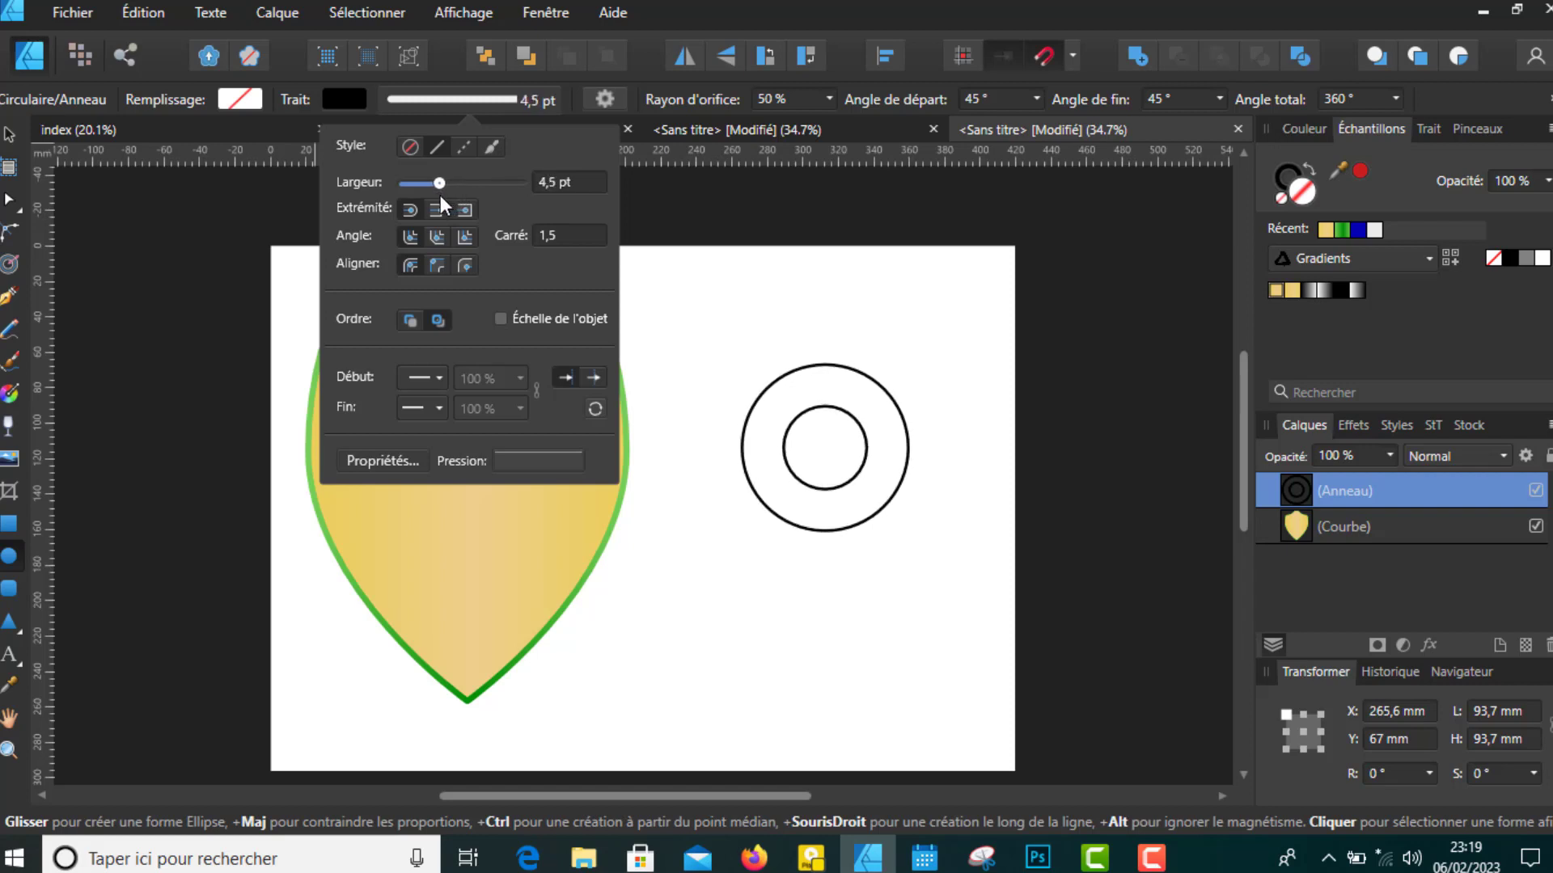
left_click(138, 205)
Duplicate the ring and offset the copy to the right so the rings overlap
key("v")
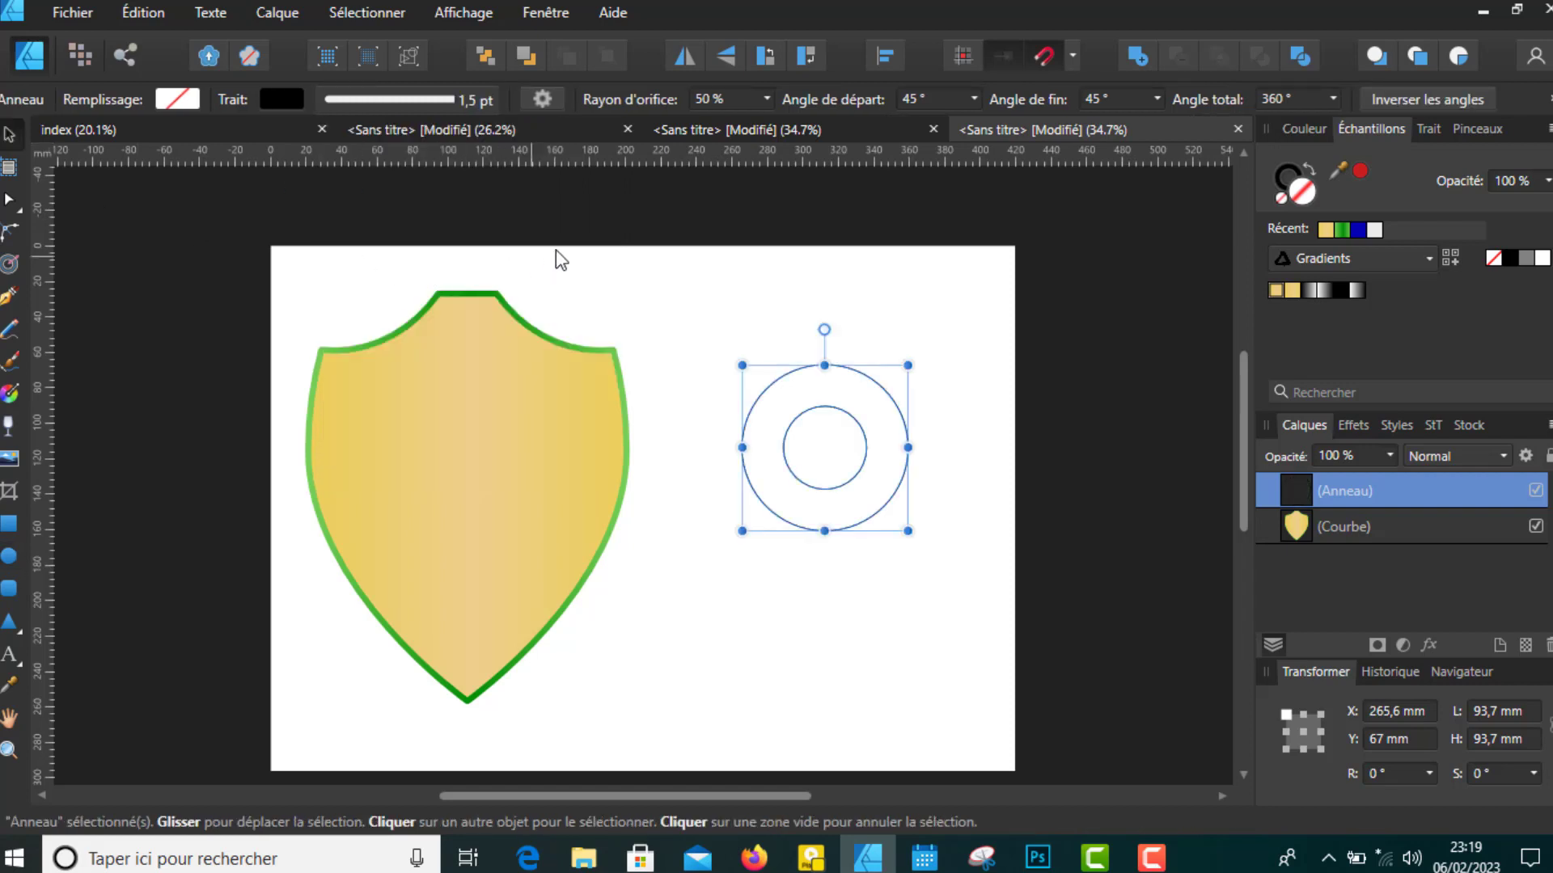
left_click(788, 410)
left_click_drag(815, 418, 783, 384)
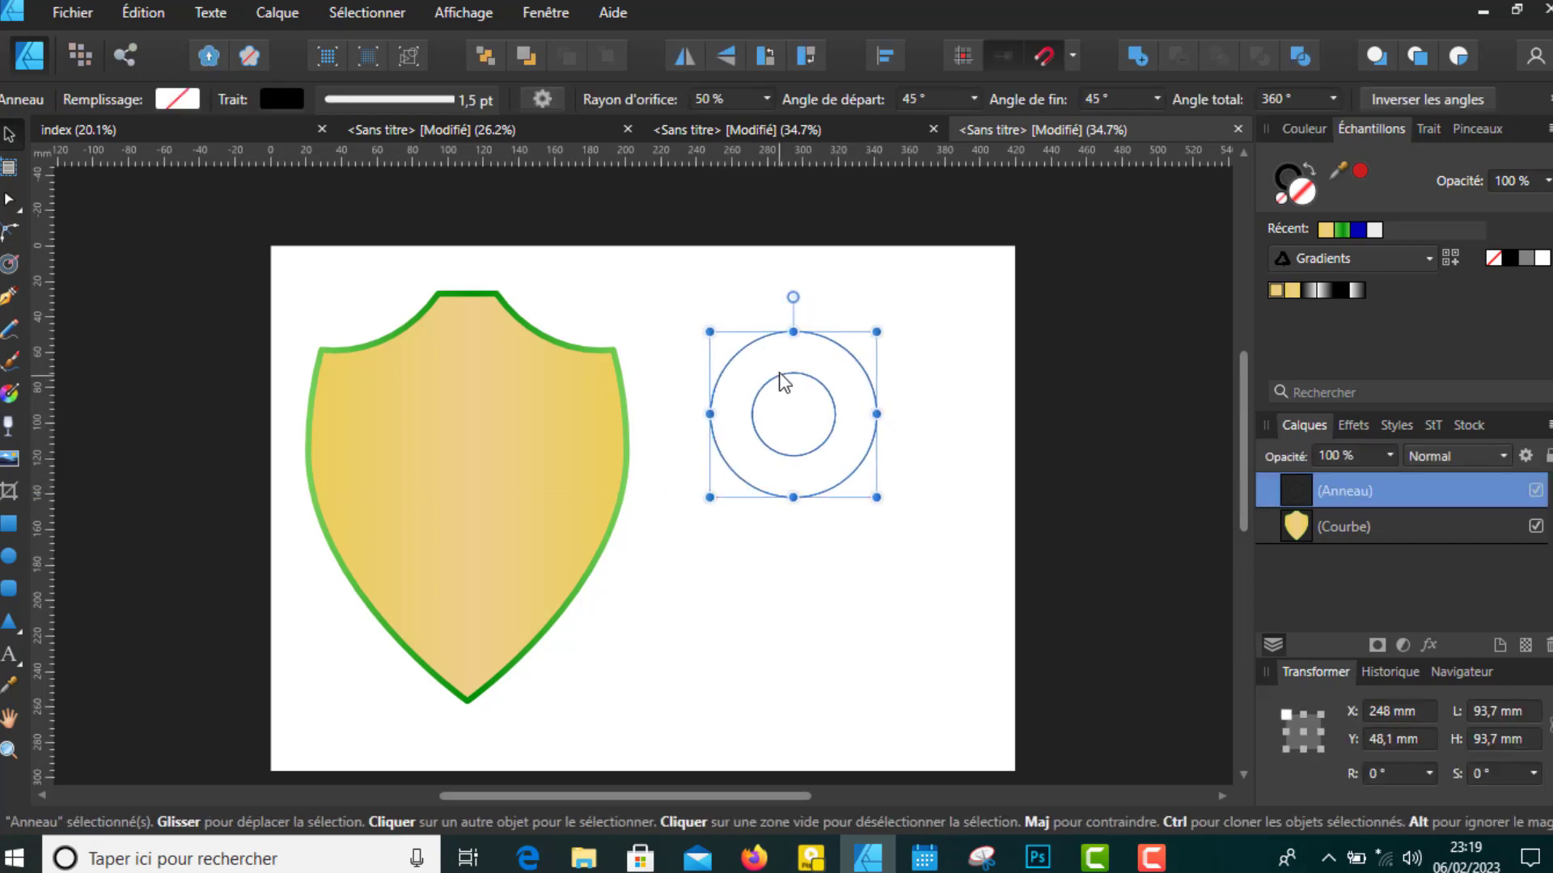
right_click(1342, 490)
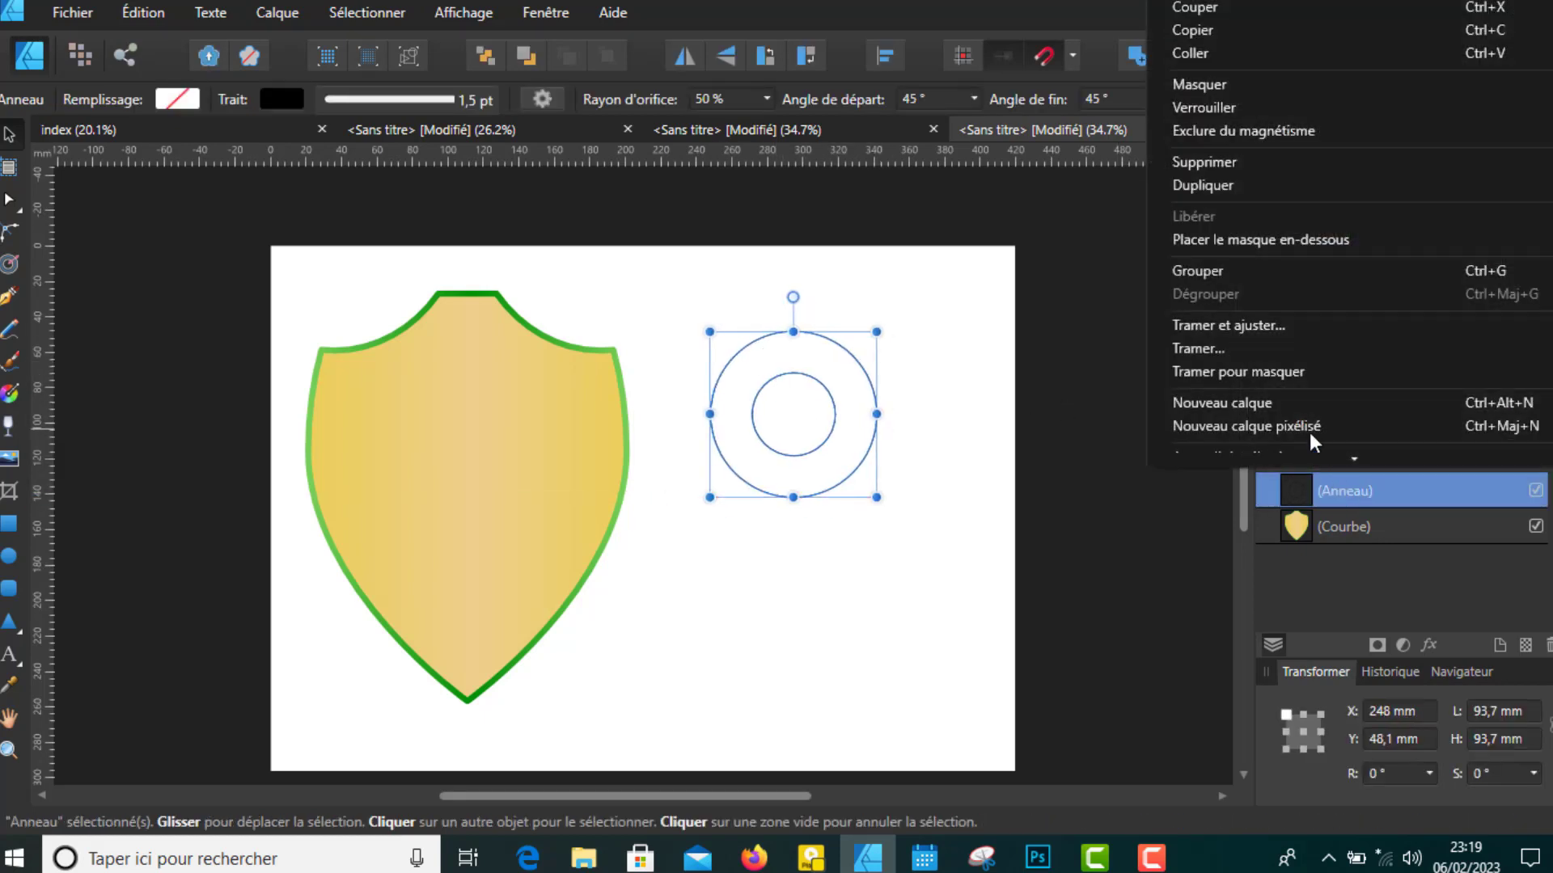
left_click(1208, 188)
left_click_drag(848, 407, 925, 408)
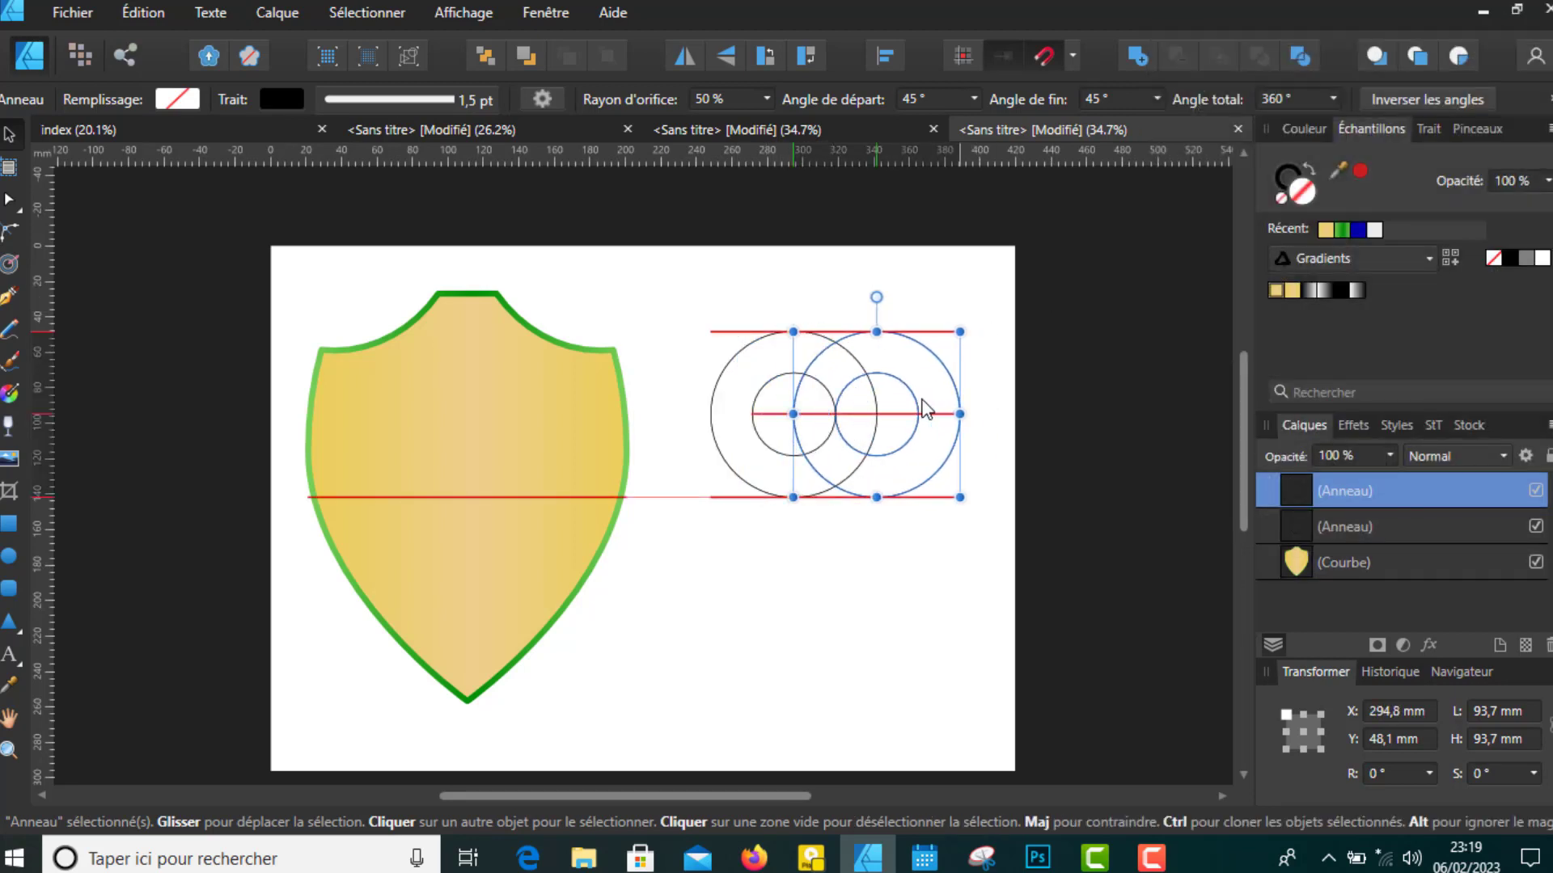
Select both rings and apply Divide to split them at the intersections
left_click(891, 322)
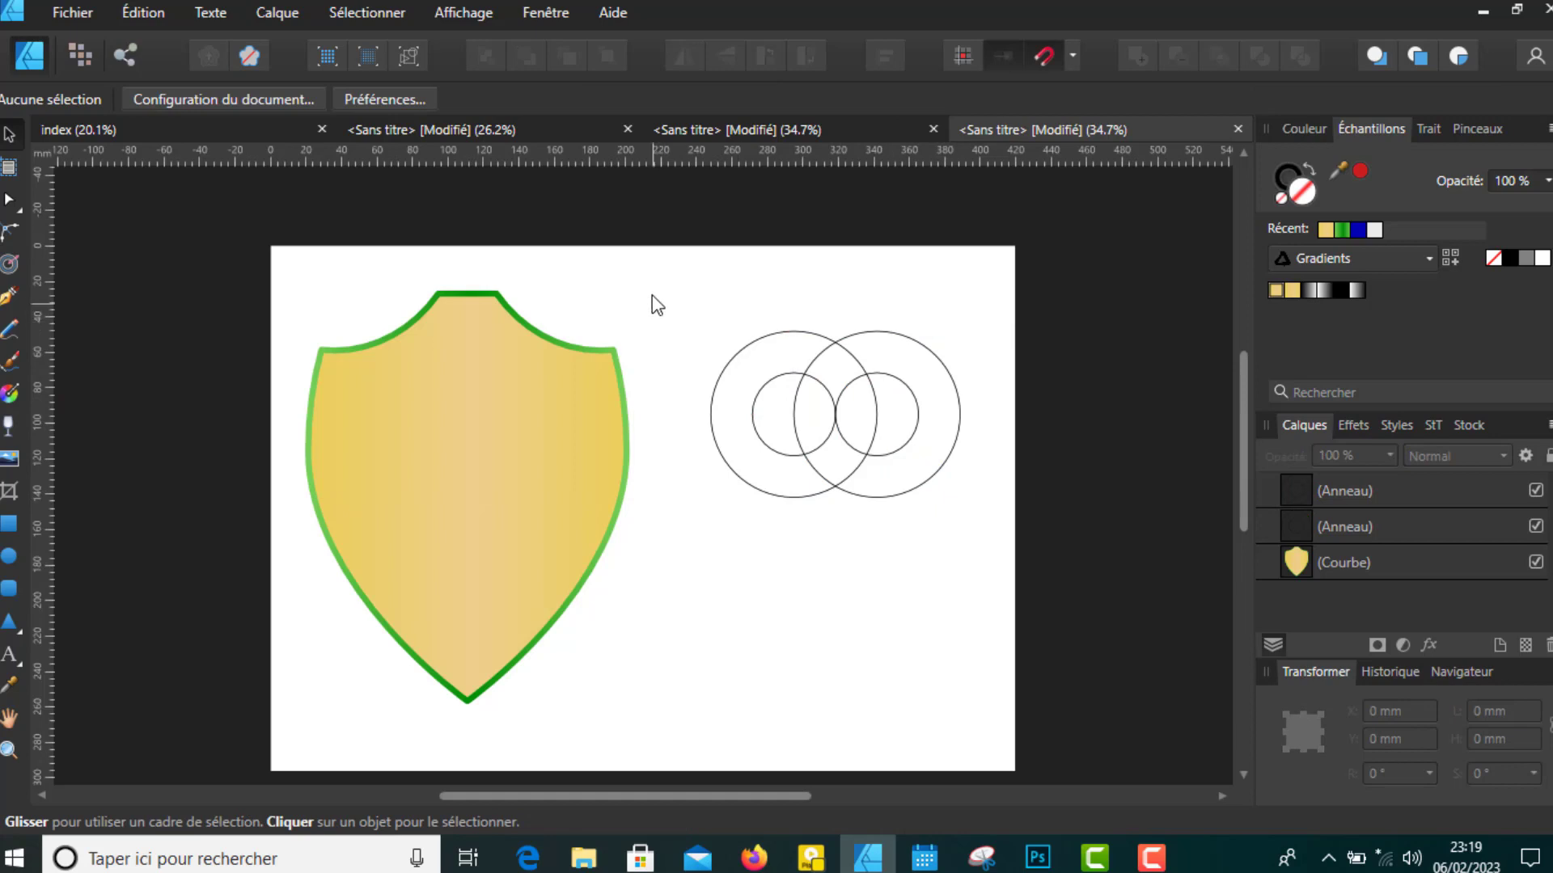
left_click_drag(647, 284, 1044, 554)
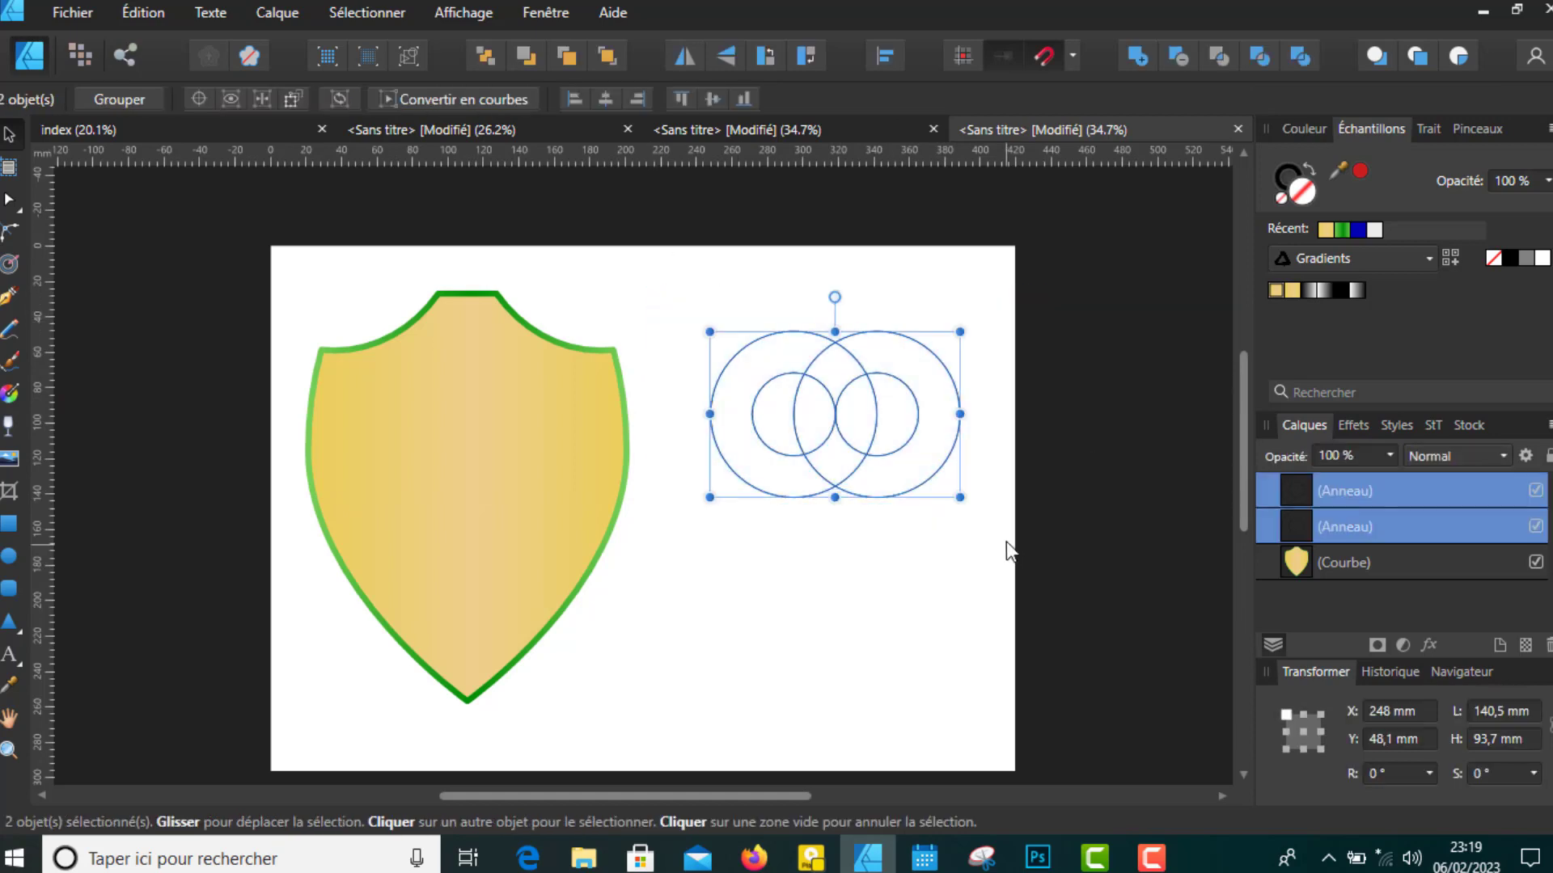
left_click(1300, 57)
Cut away the outer right and left circle pieces
left_click(978, 333)
left_click(905, 373)
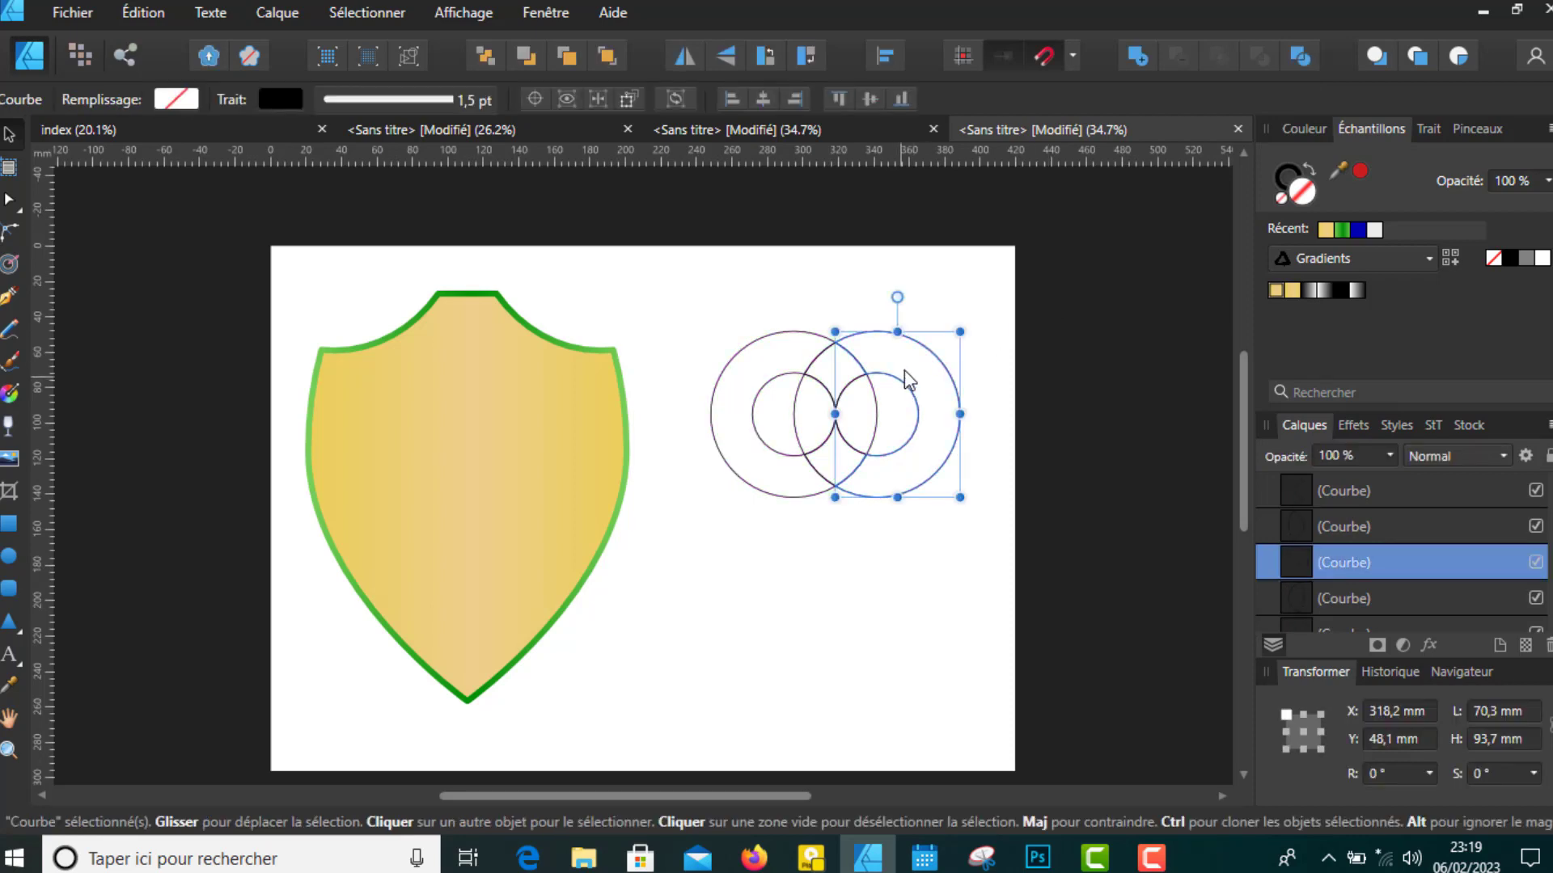
right_click(958, 326)
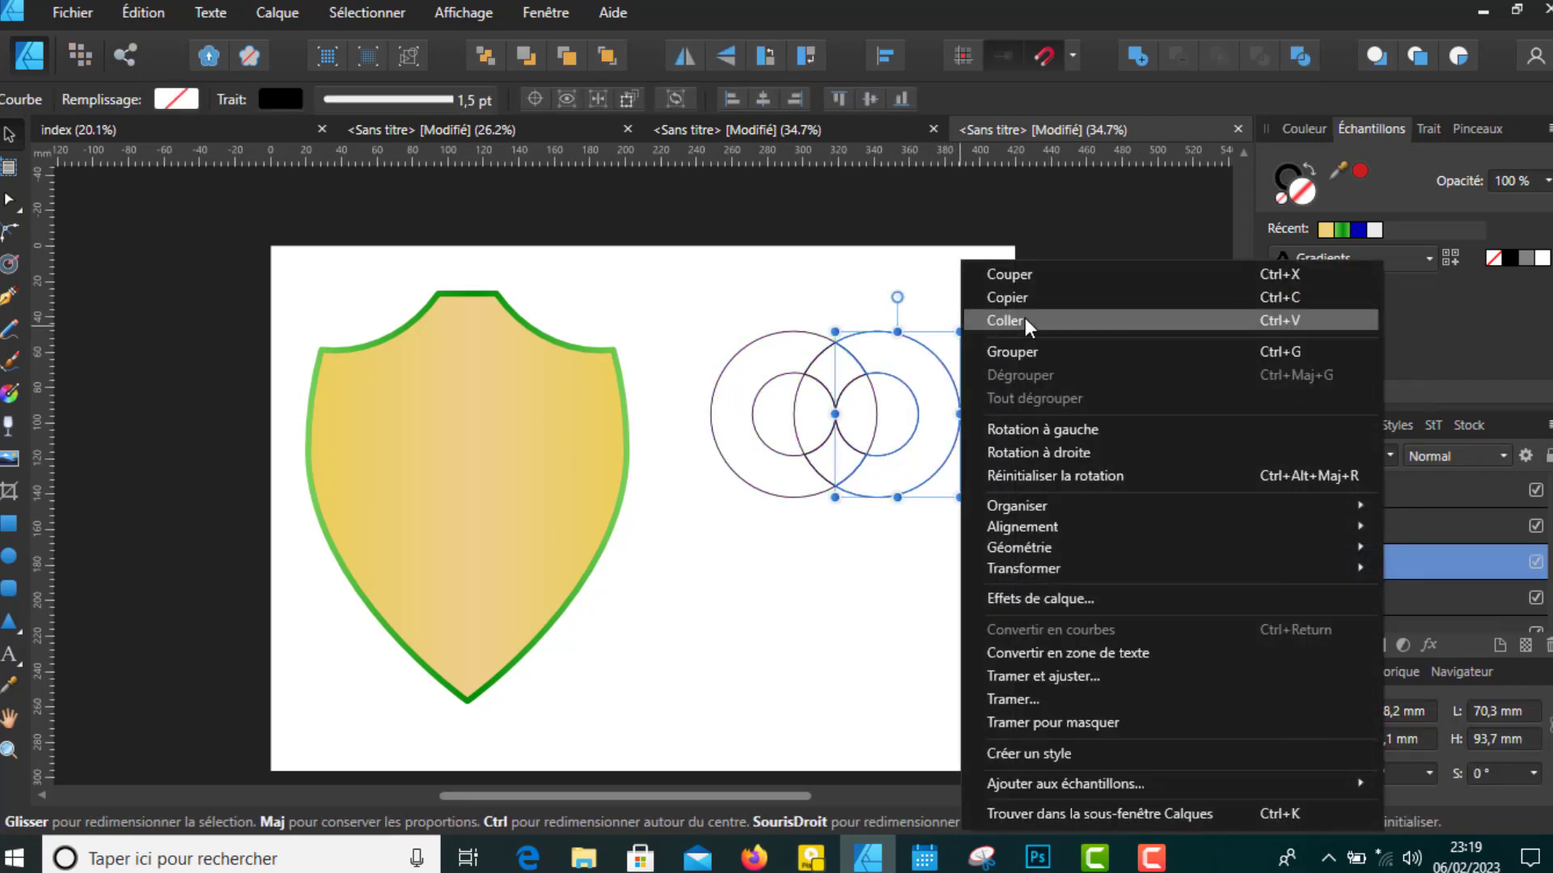
left_click(1036, 274)
left_click(751, 348)
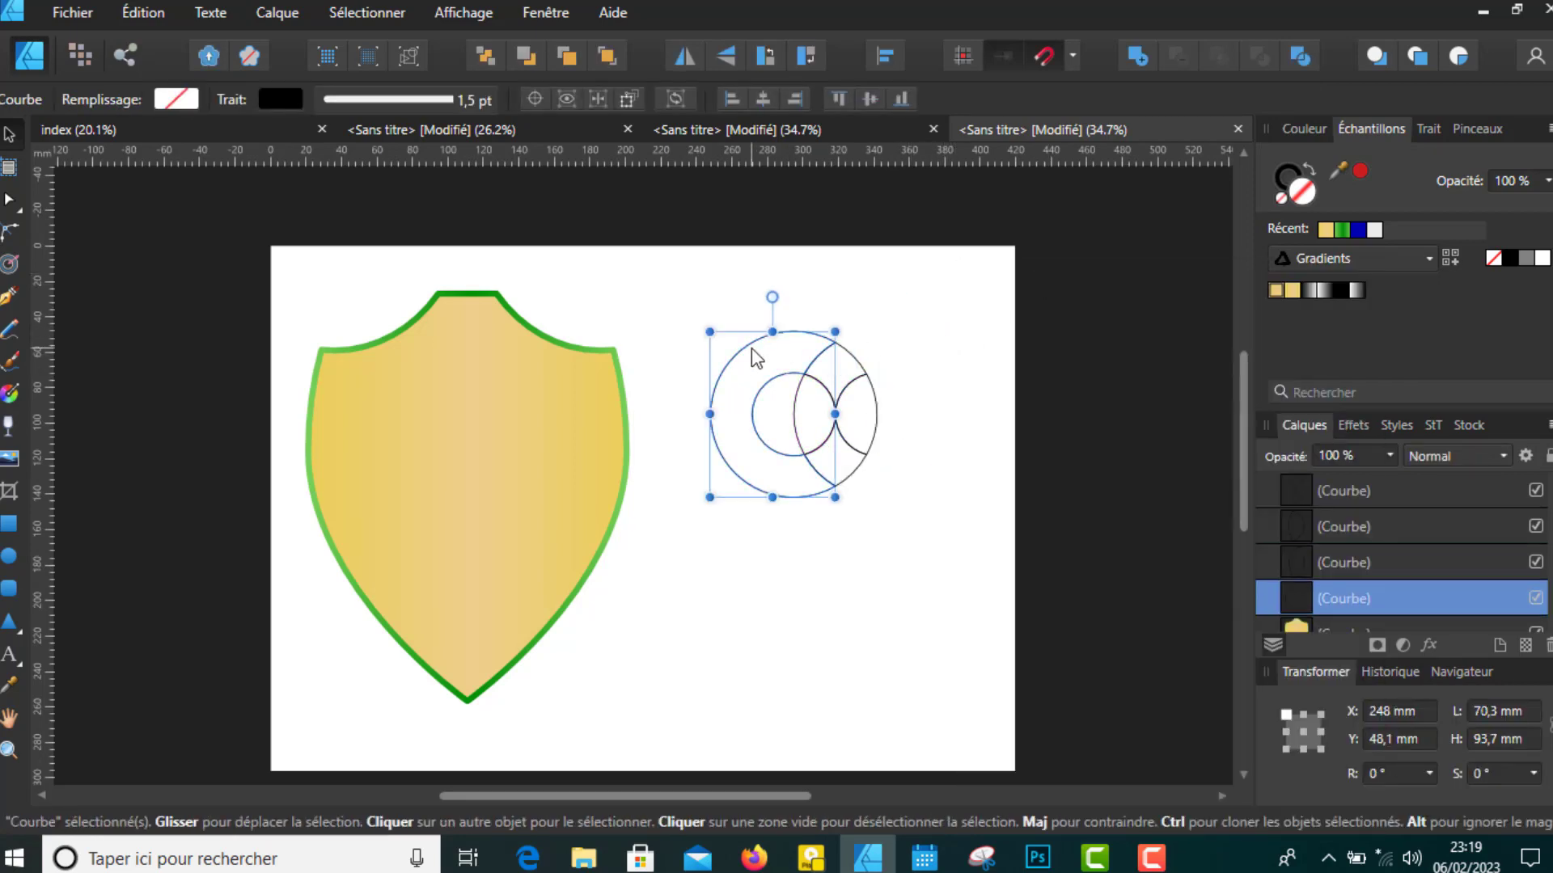
right_click(708, 333)
left_click(754, 275)
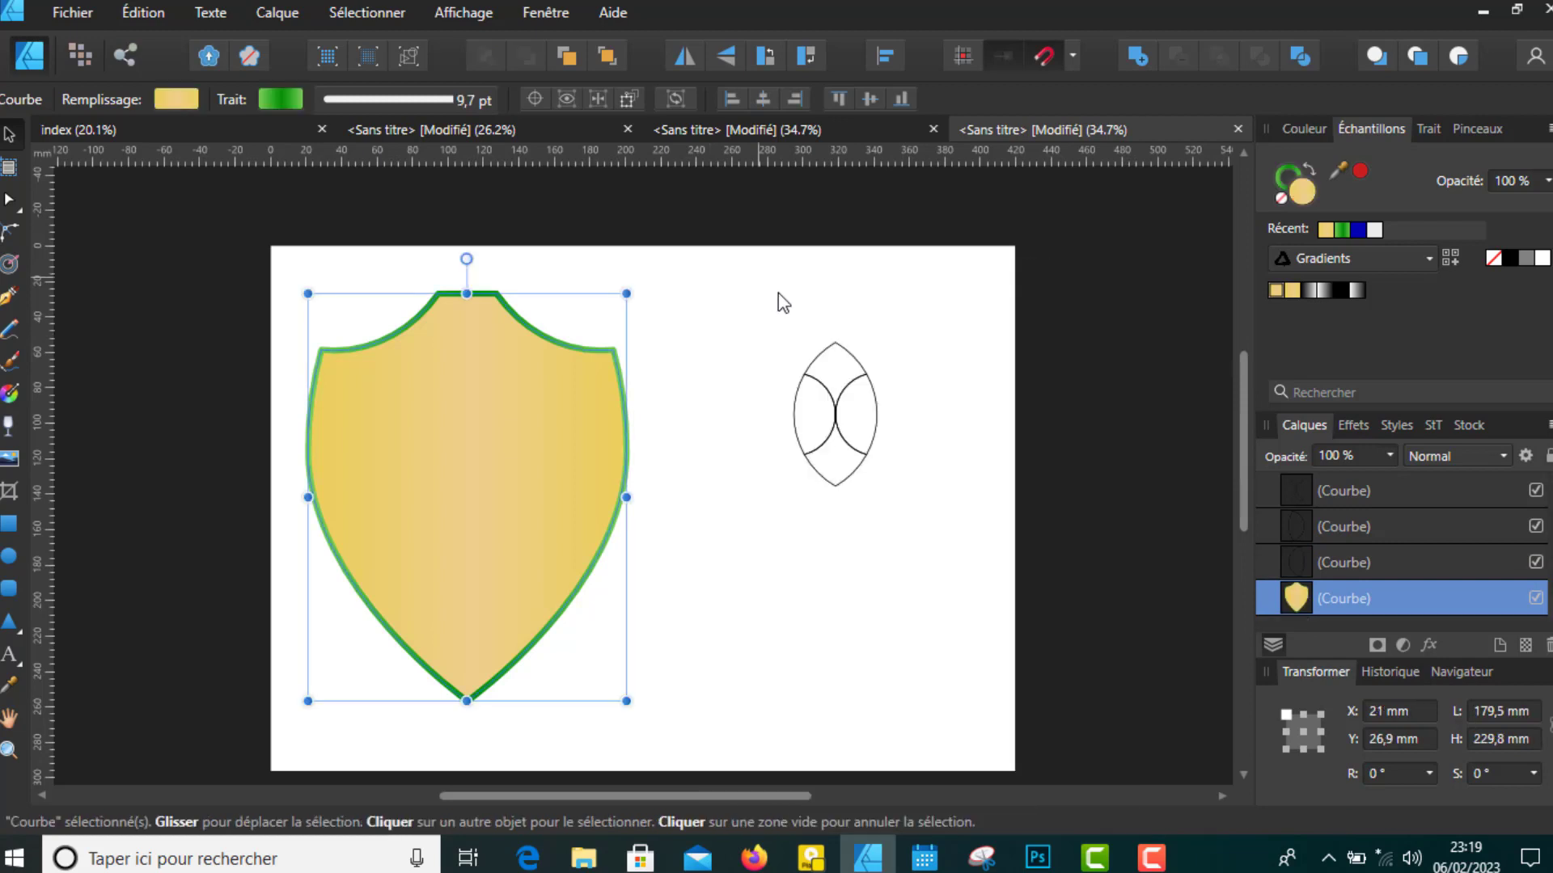
left_click(964, 350)
Cut away the right arc piece and select the remaining petal-pair shape
left_click(877, 415)
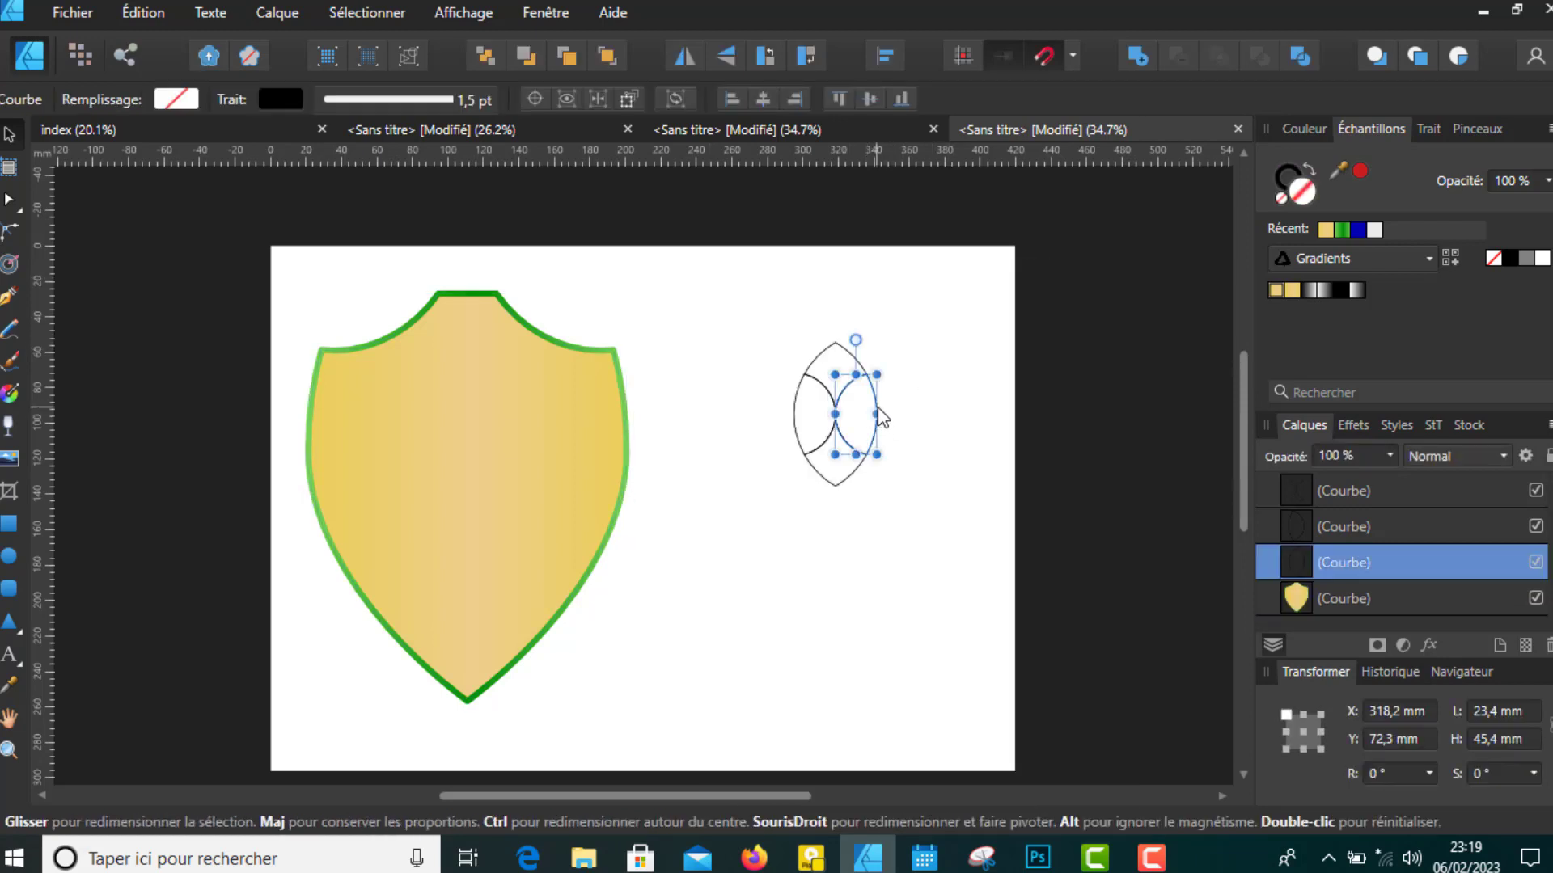
left_click_drag(880, 414, 915, 414)
right_click(916, 371)
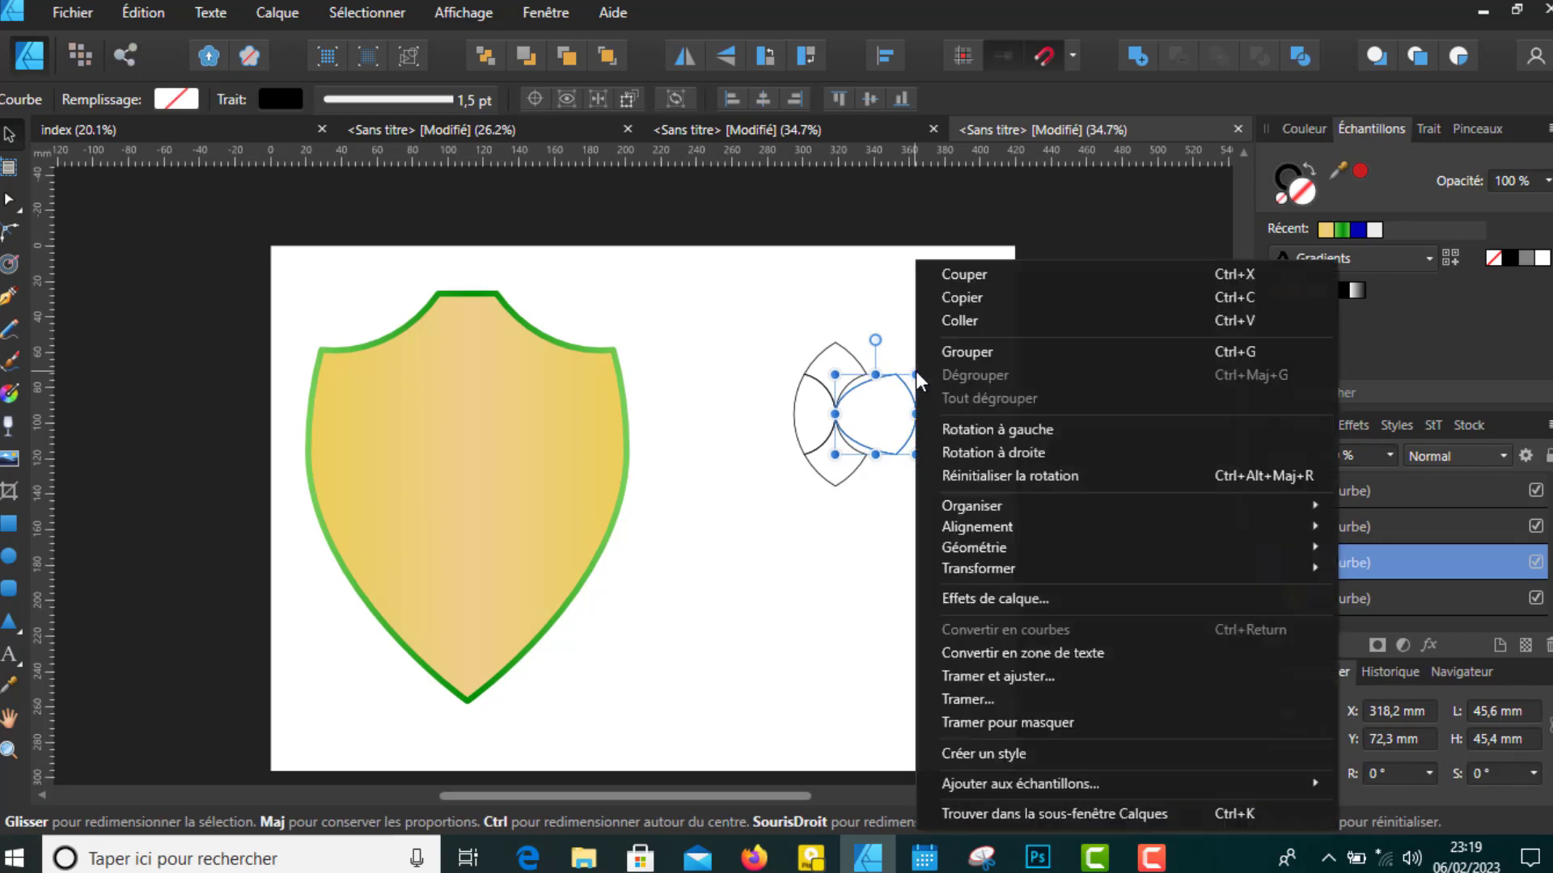
left_click(955, 274)
left_click(799, 410)
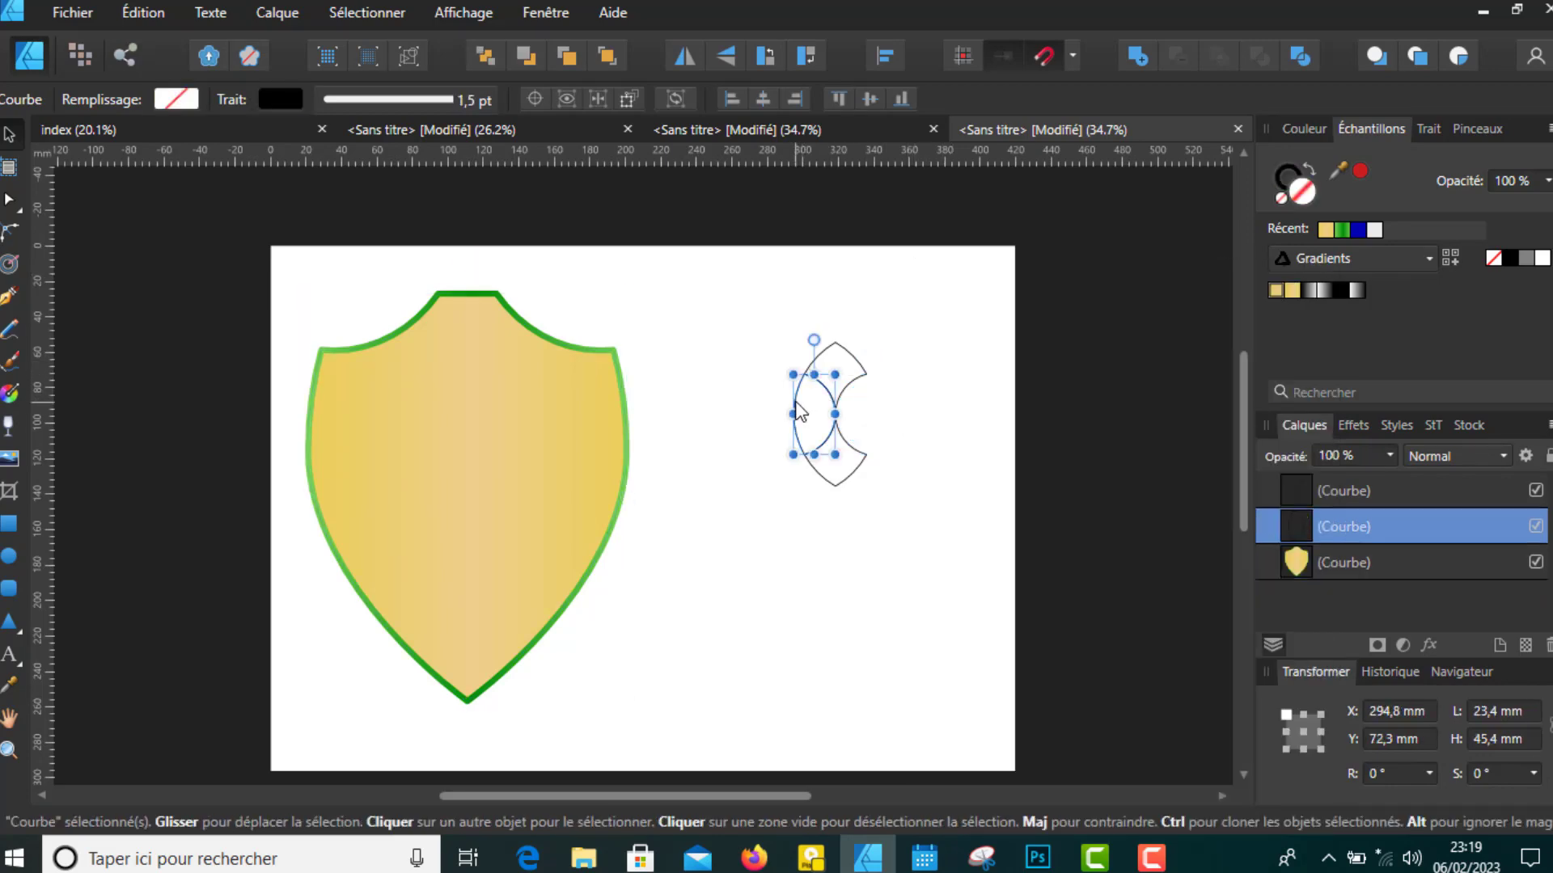
right_click(792, 377)
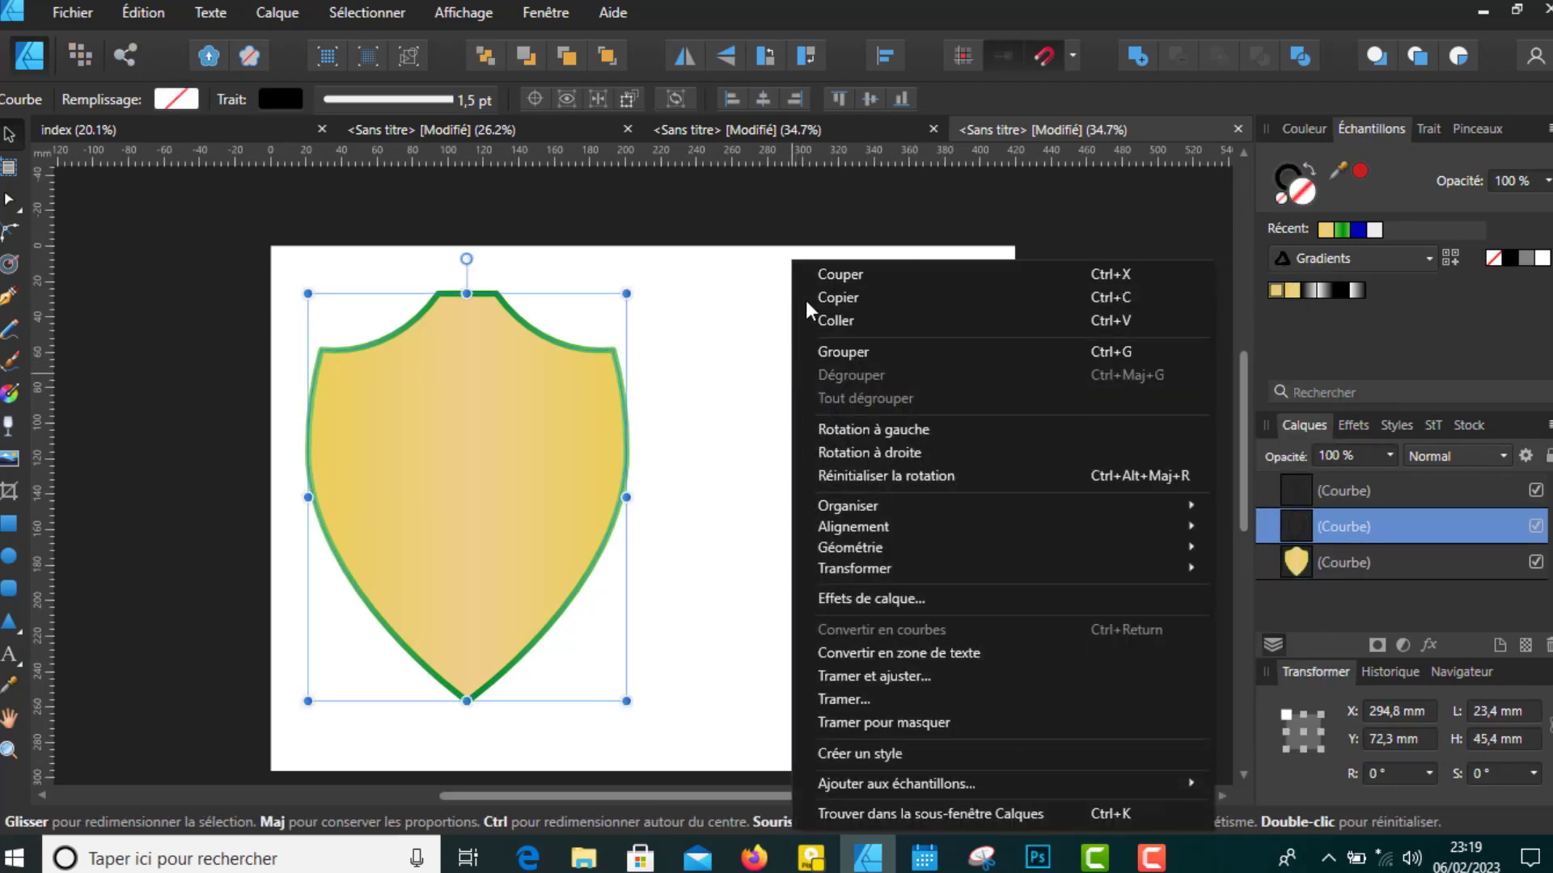
left_click(833, 320)
left_click_drag(783, 319, 959, 558)
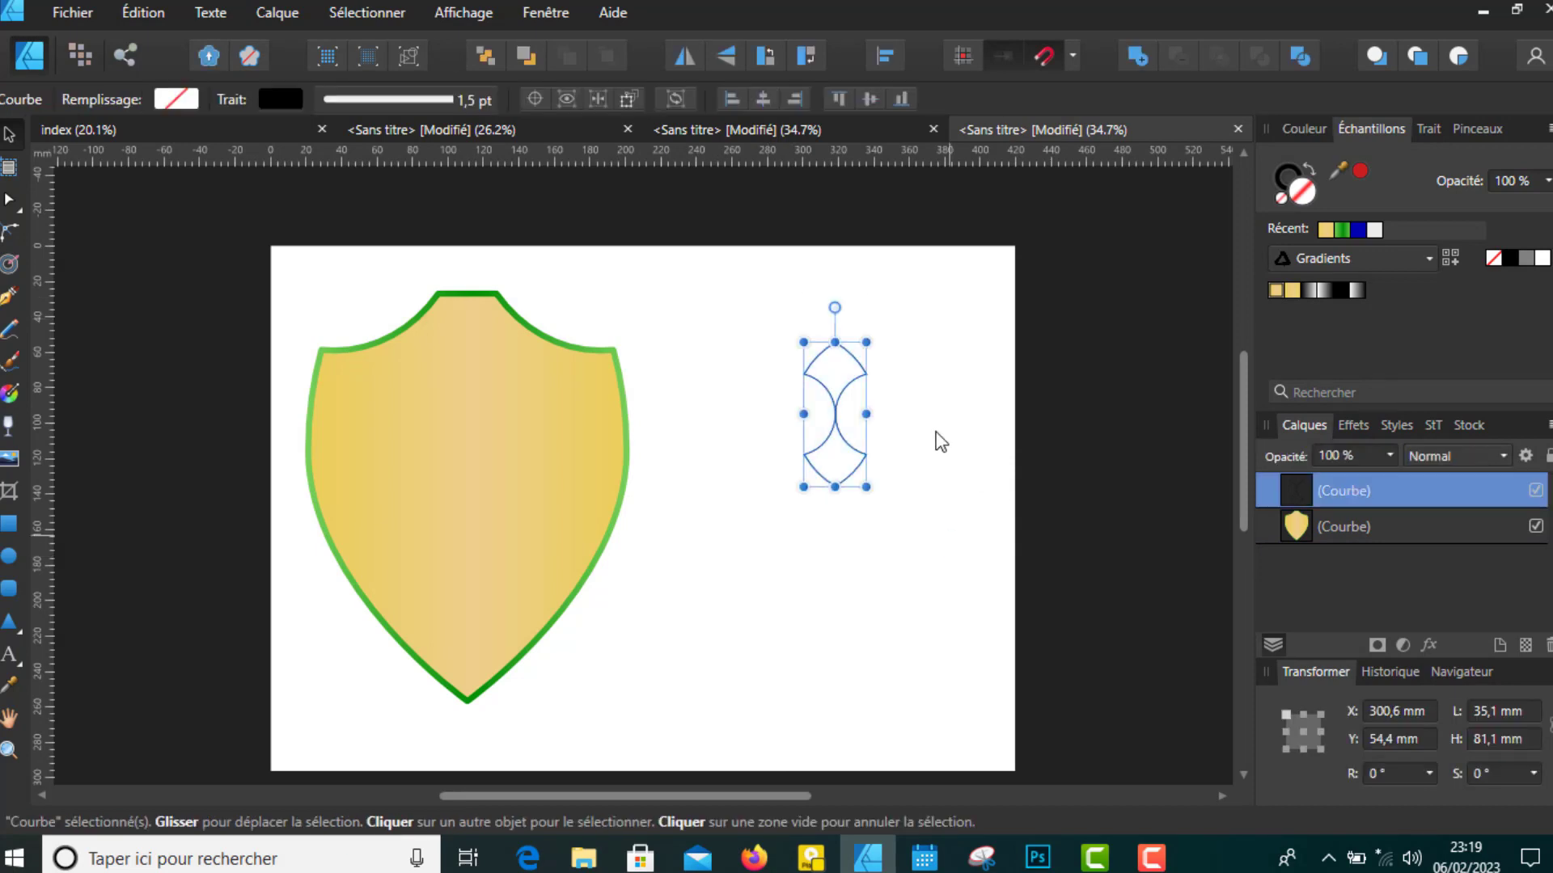
Enlarge the petal shape to about 69×160 mm, move it up-left, and duplicate it
right_click(1352, 490)
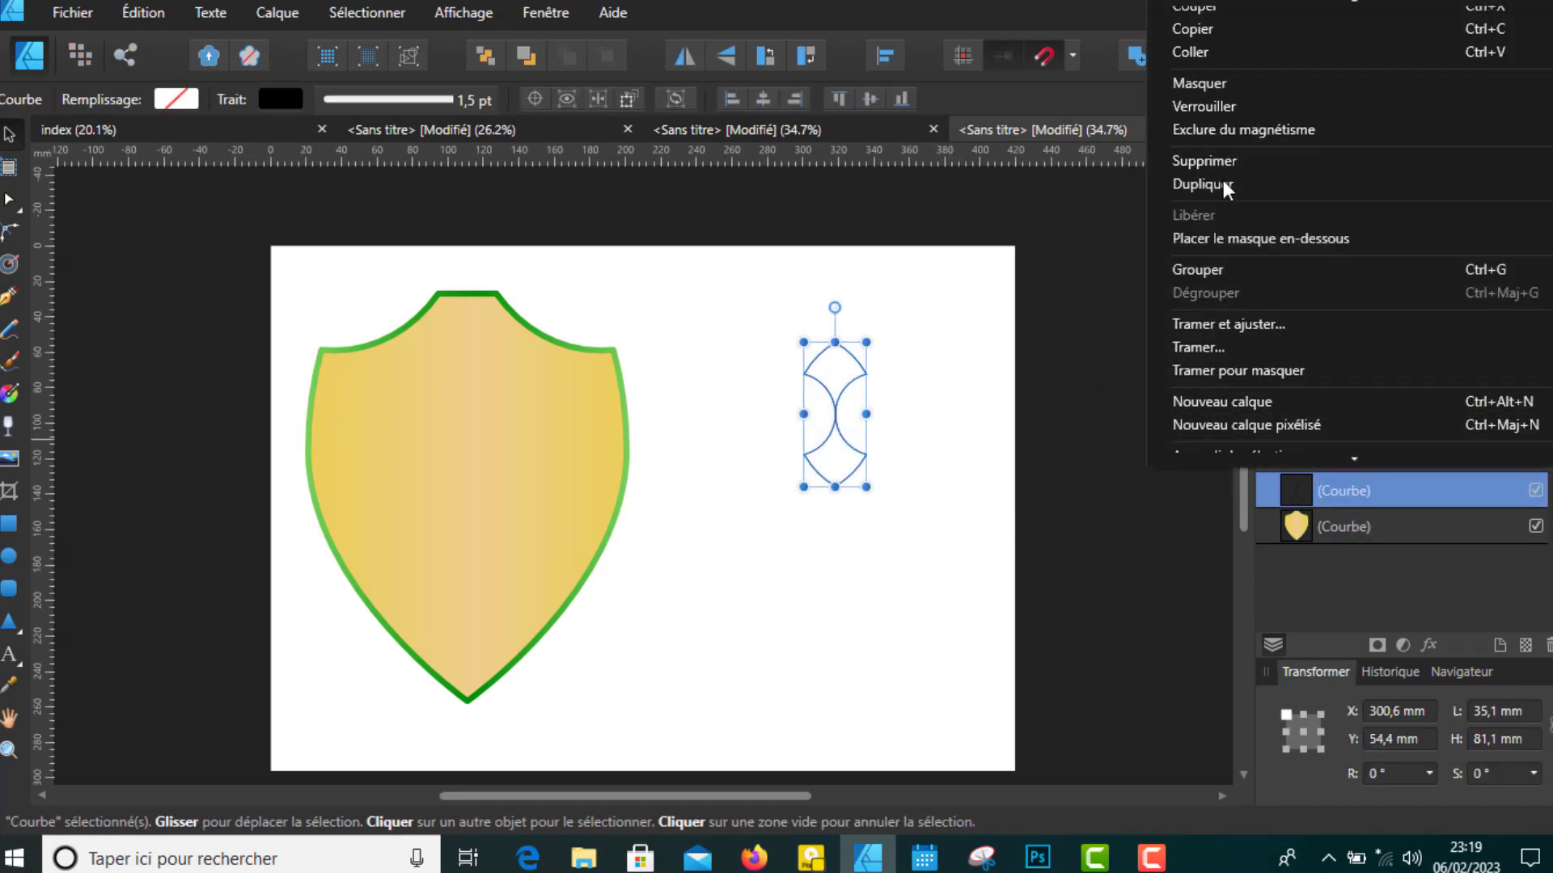
left_click(803, 342)
left_click_drag(805, 340, 729, 279)
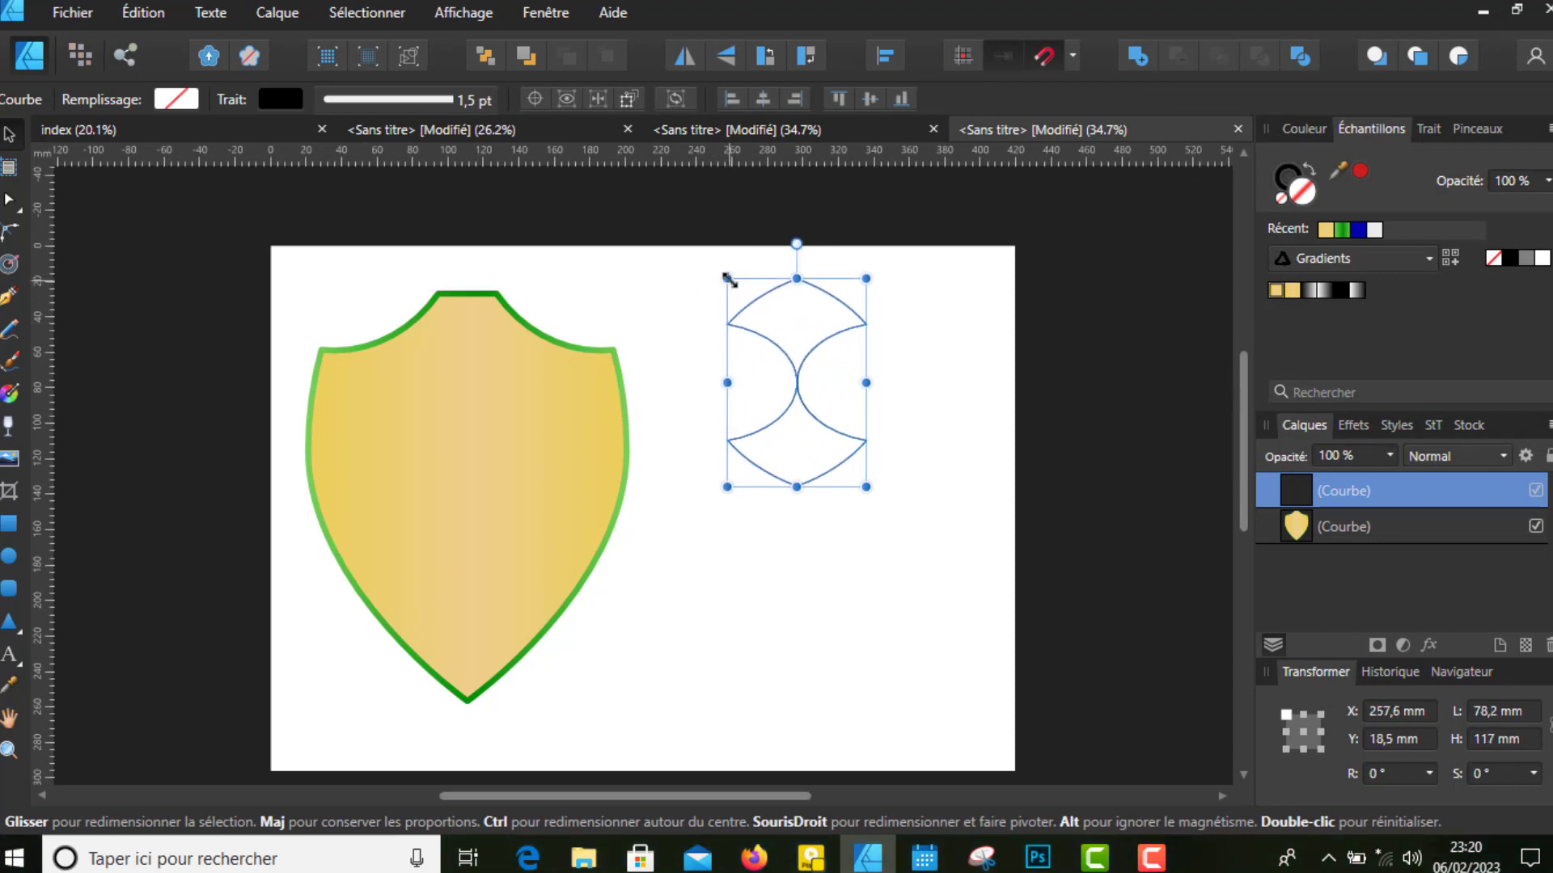
key("ctrl+z")
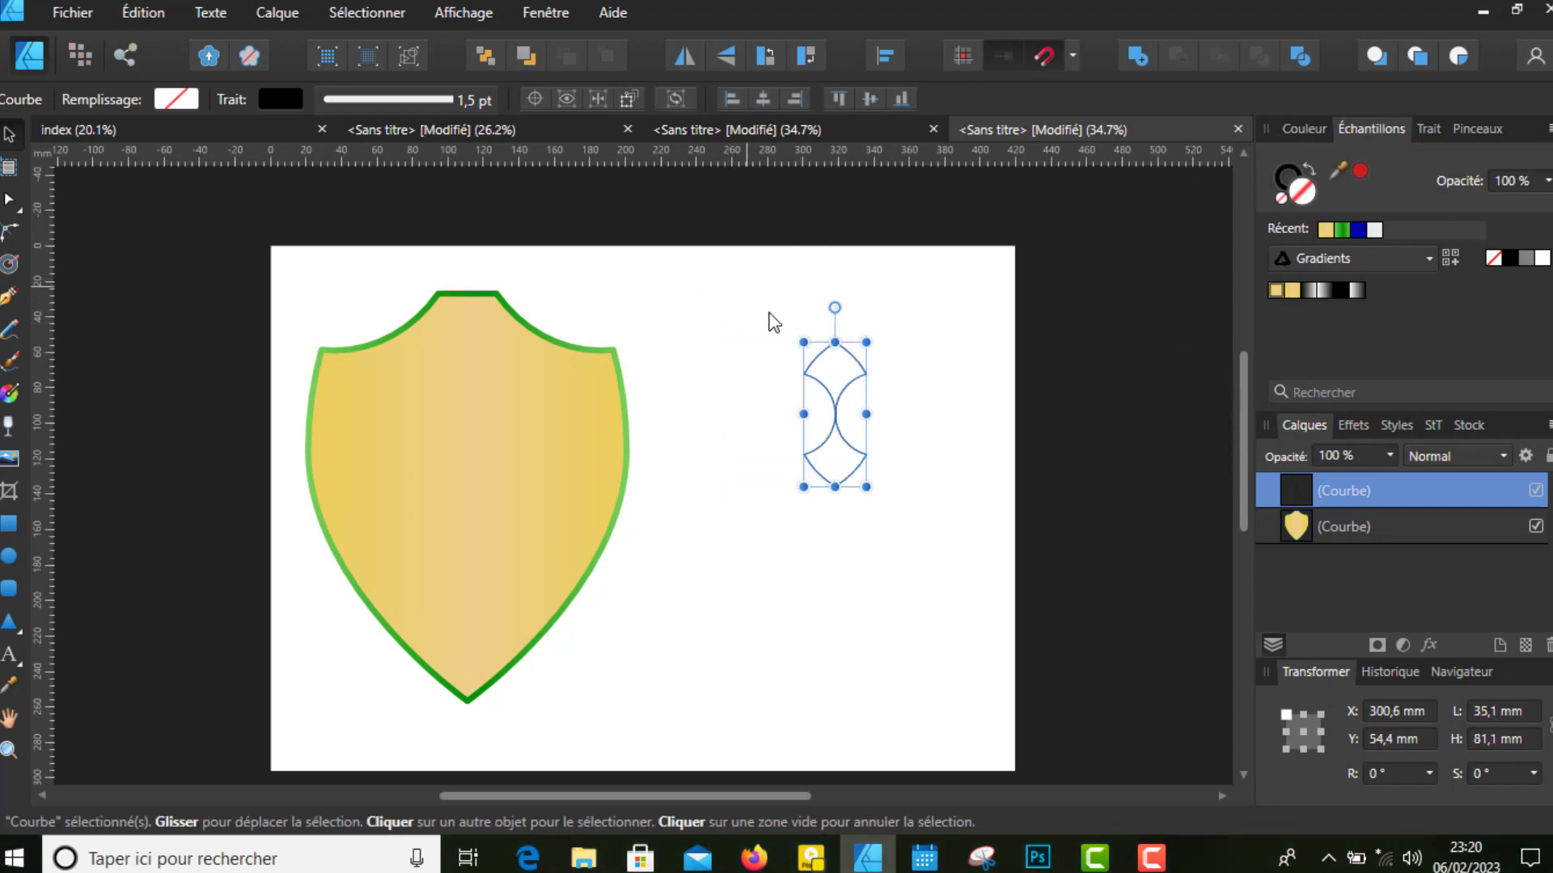
left_click_drag(873, 493, 910, 527)
key("ctrl+z")
left_click_drag(862, 486, 939, 530)
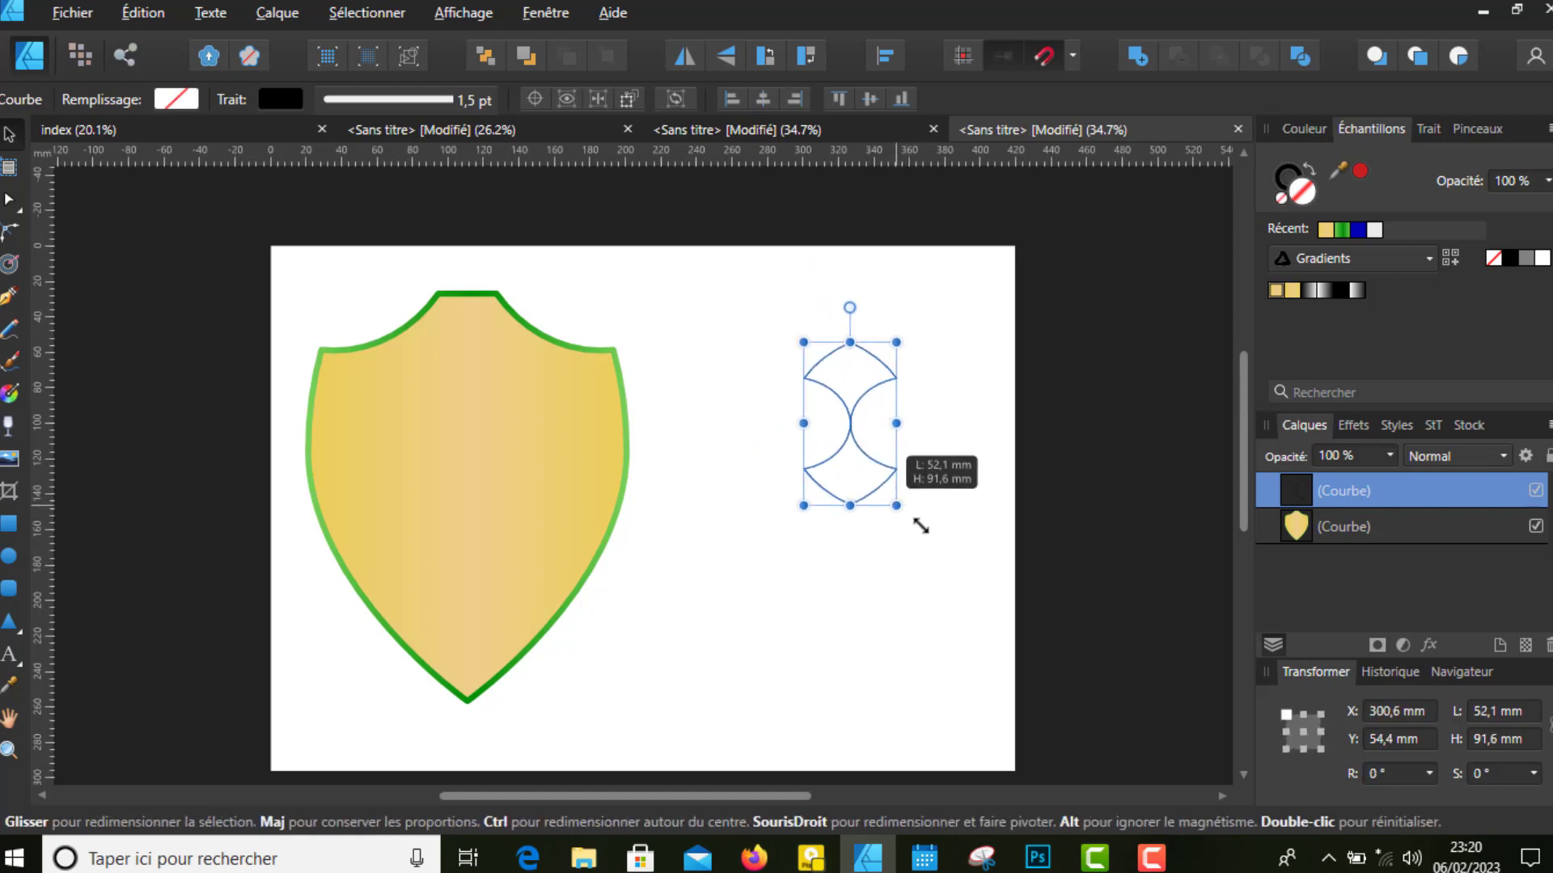
key("ctrl+z")
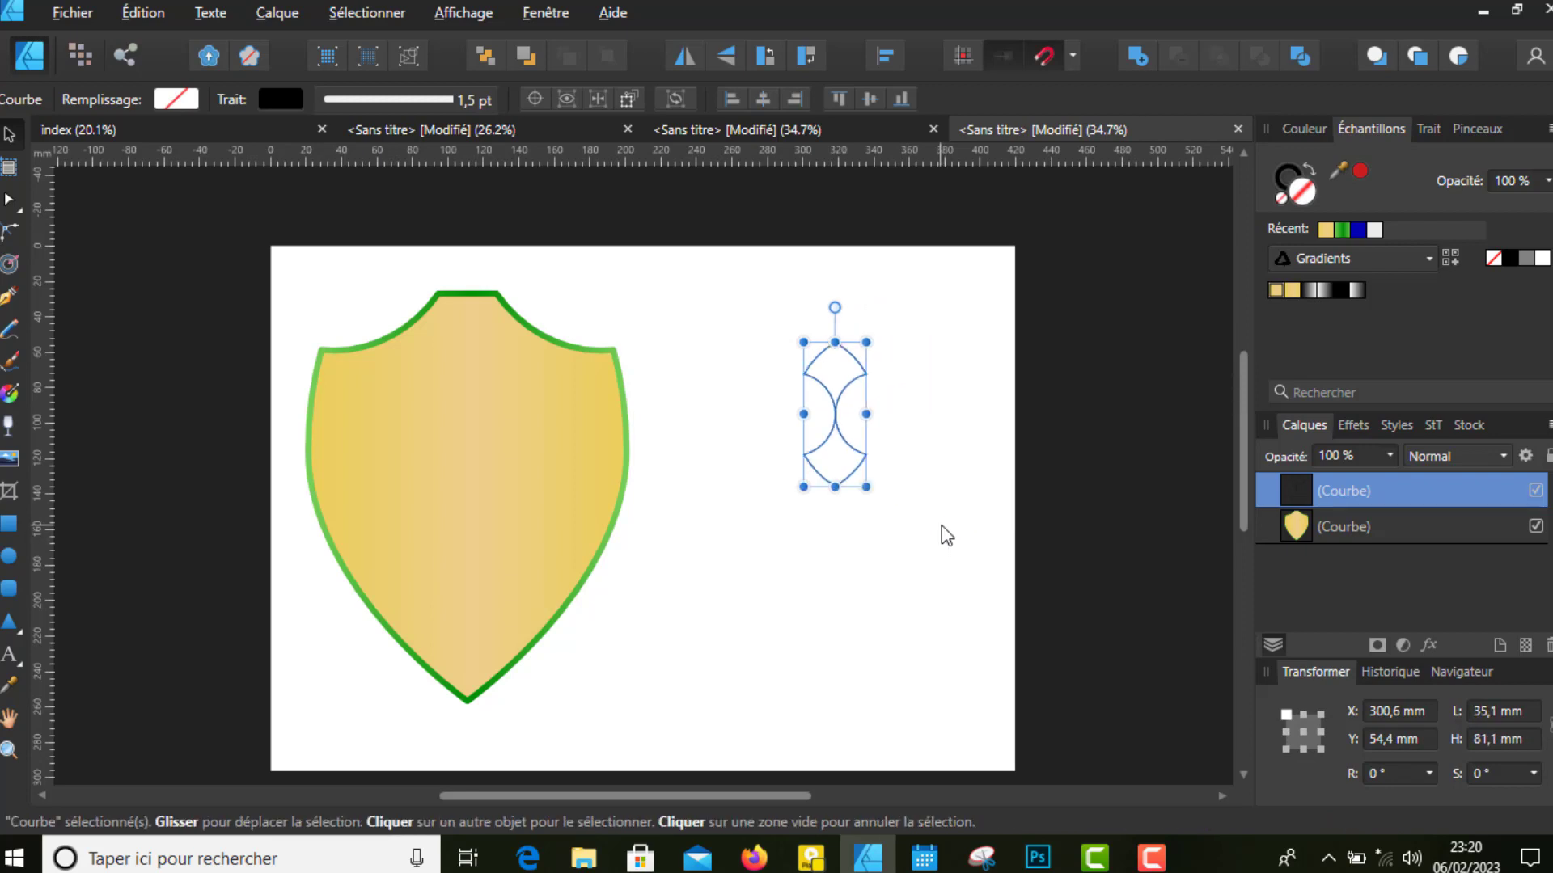
left_click_drag(871, 494, 930, 632)
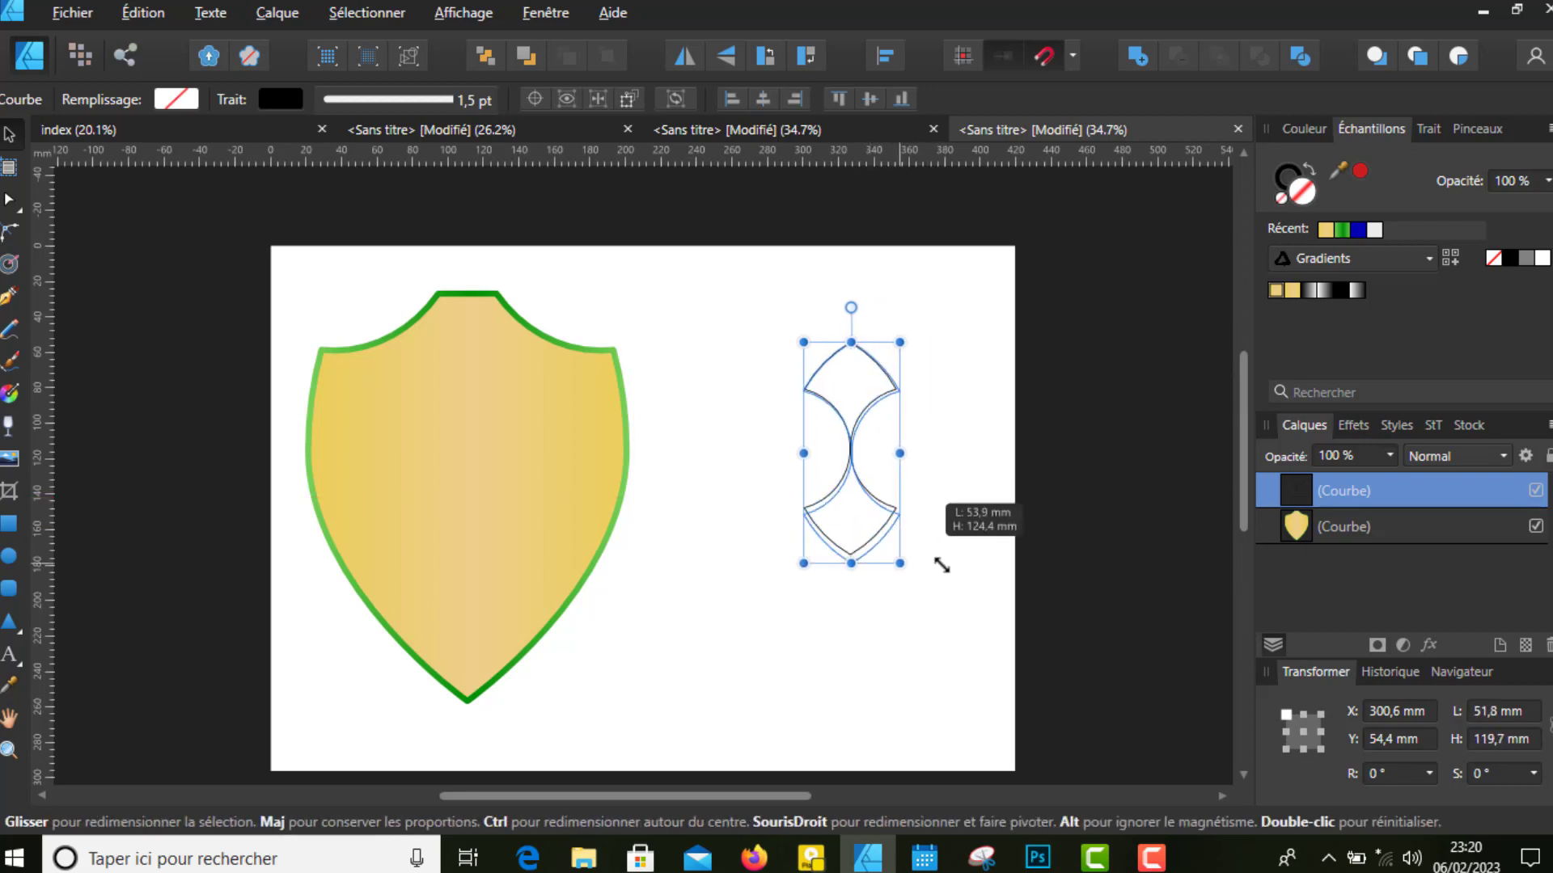
left_click_drag(890, 512, 833, 482)
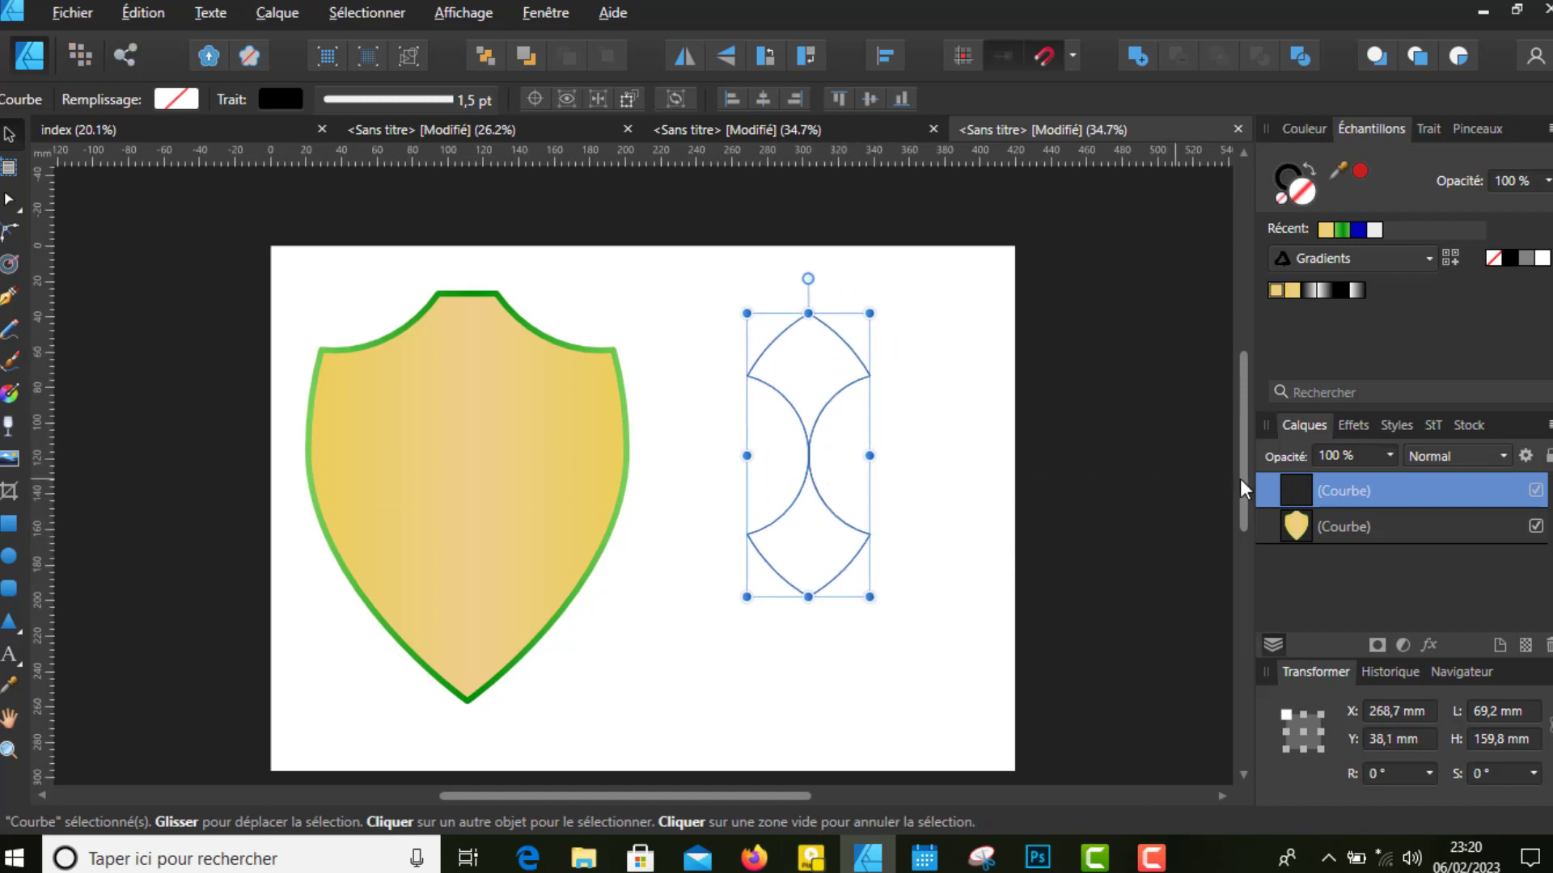
right_click(1336, 490)
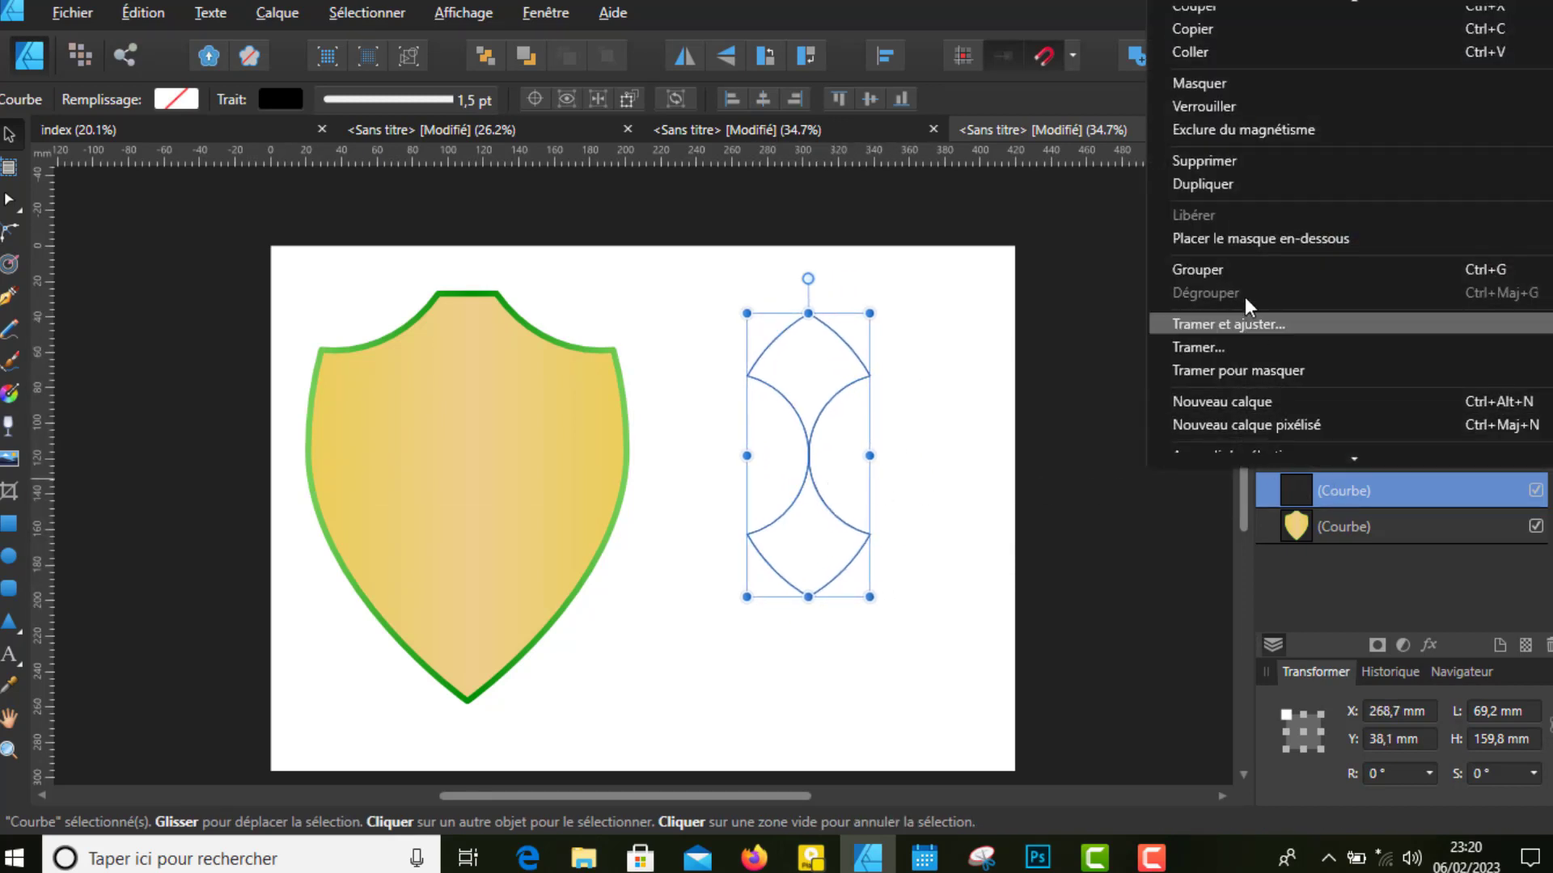
left_click(1223, 187)
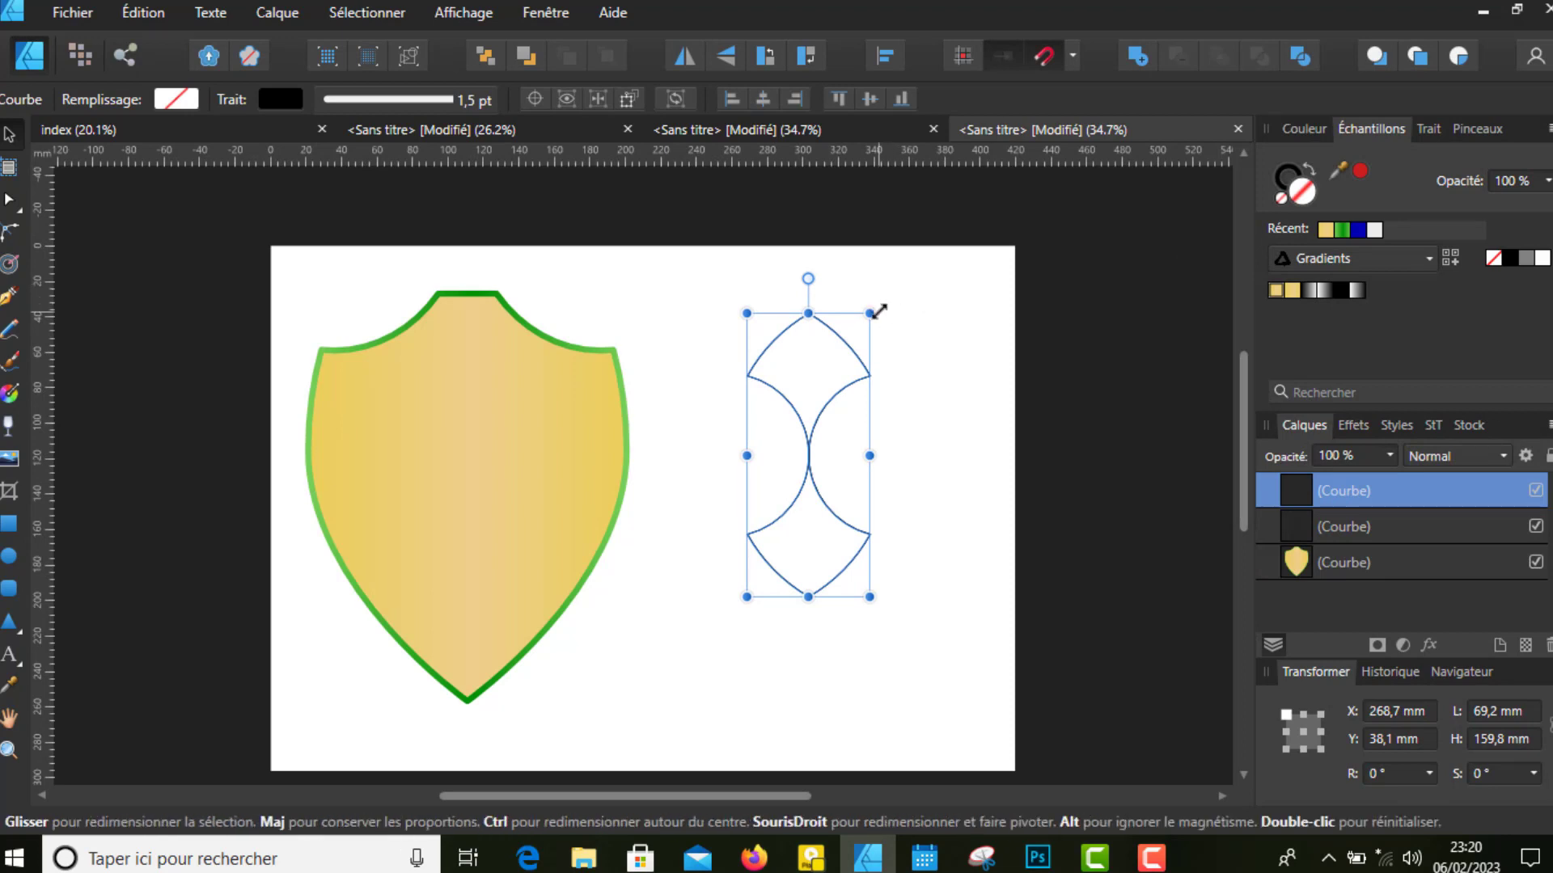
Rotate the copy 90° to form a four-petal cross and centre it on the shield
left_click_drag(879, 305, 689, 357)
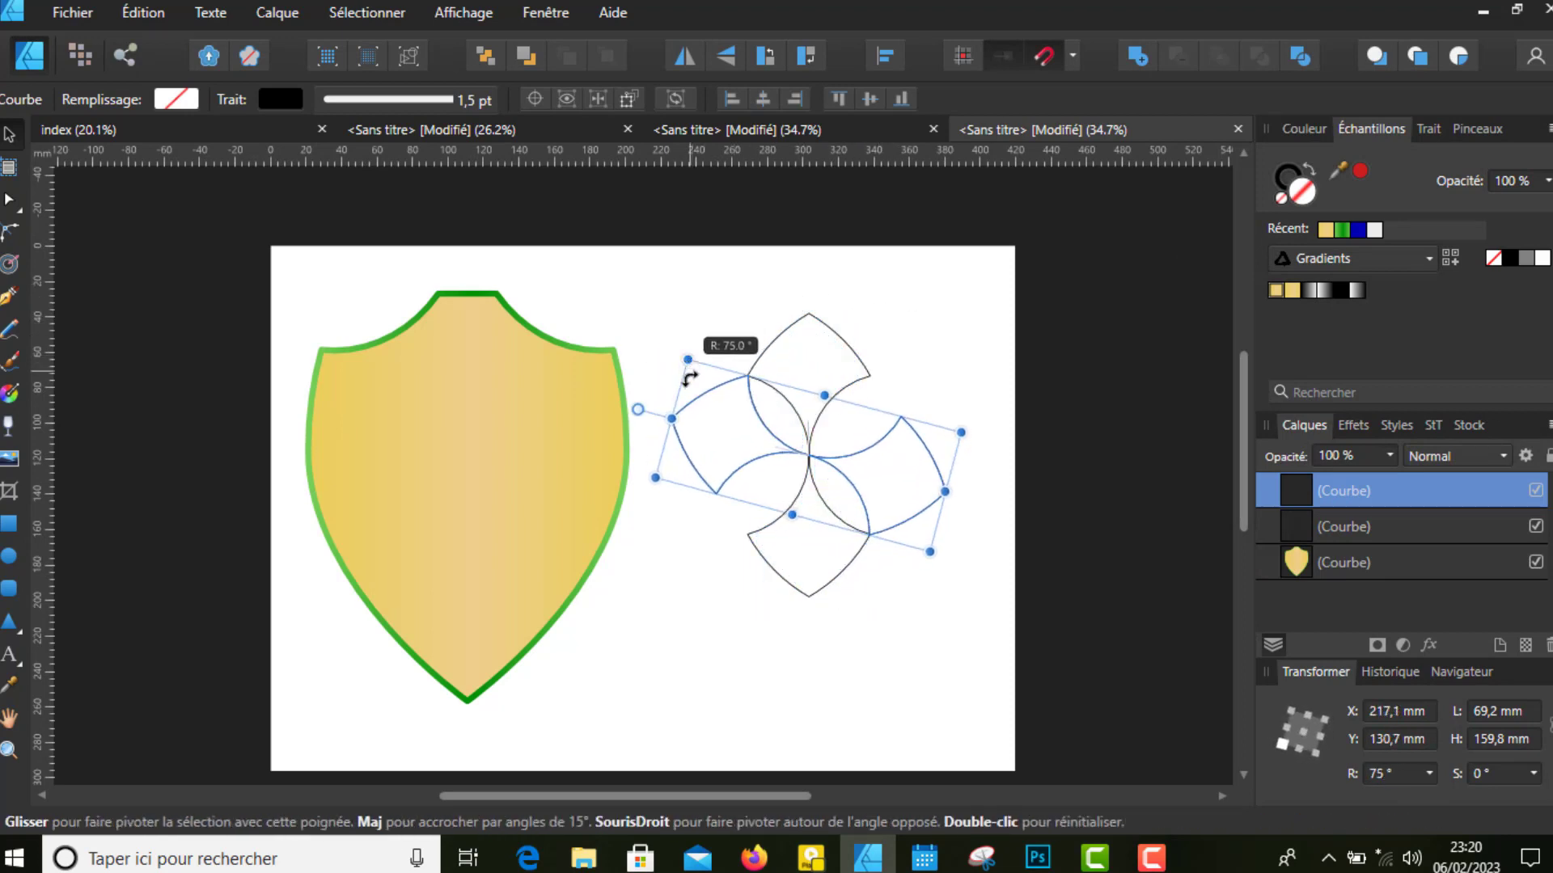
left_click_drag(690, 357, 685, 362)
left_click(666, 302)
left_click_drag(655, 267, 1029, 658)
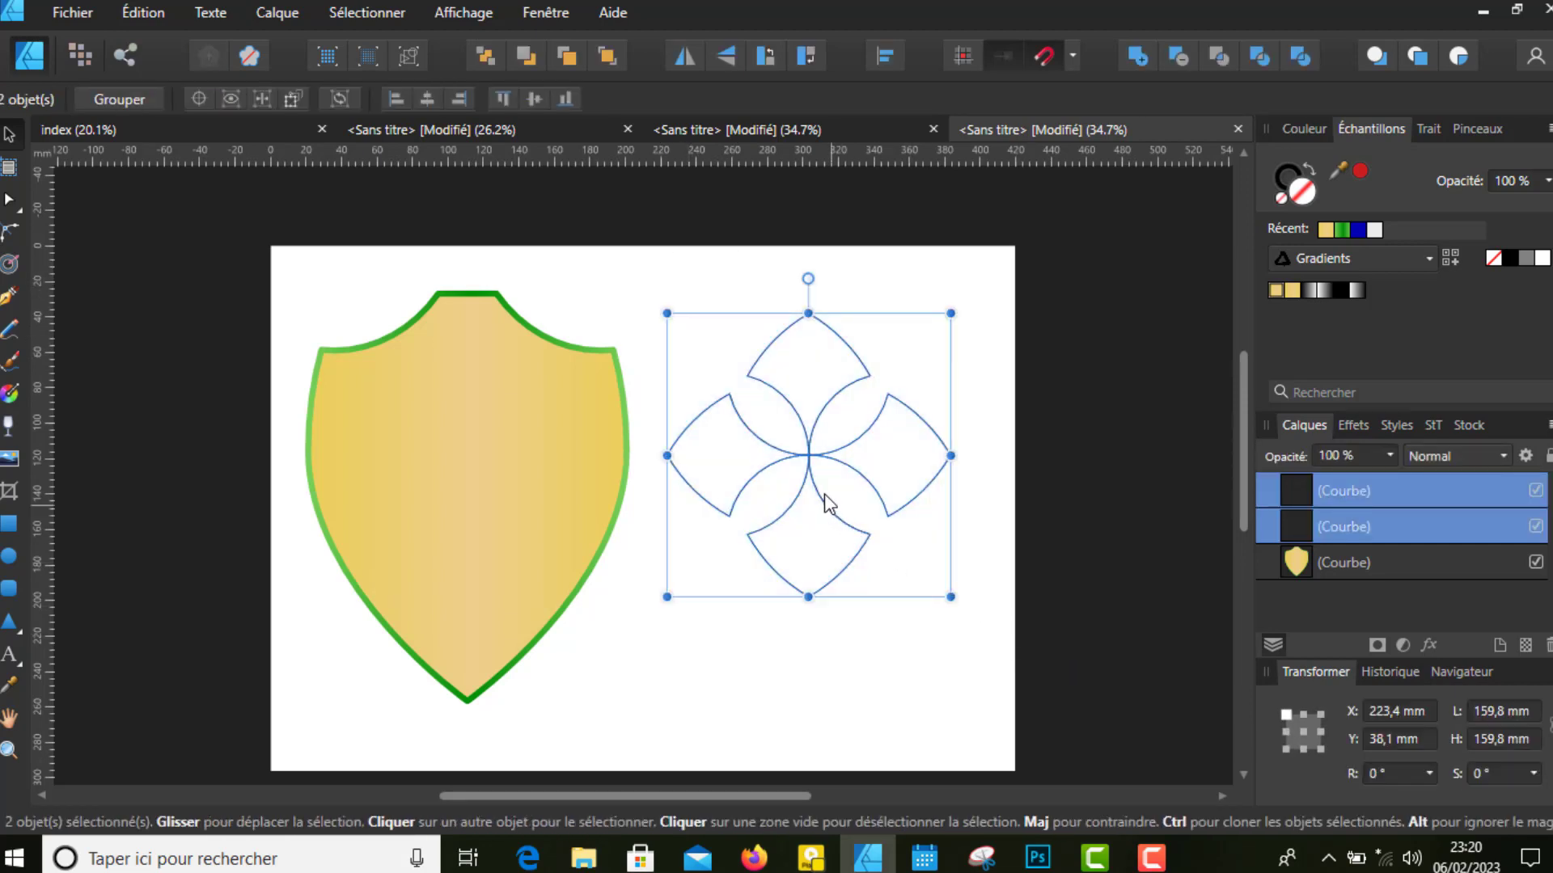
left_click_drag(803, 463, 458, 497)
Select the shield and cross together and shift them right toward the page centre
left_click(913, 426)
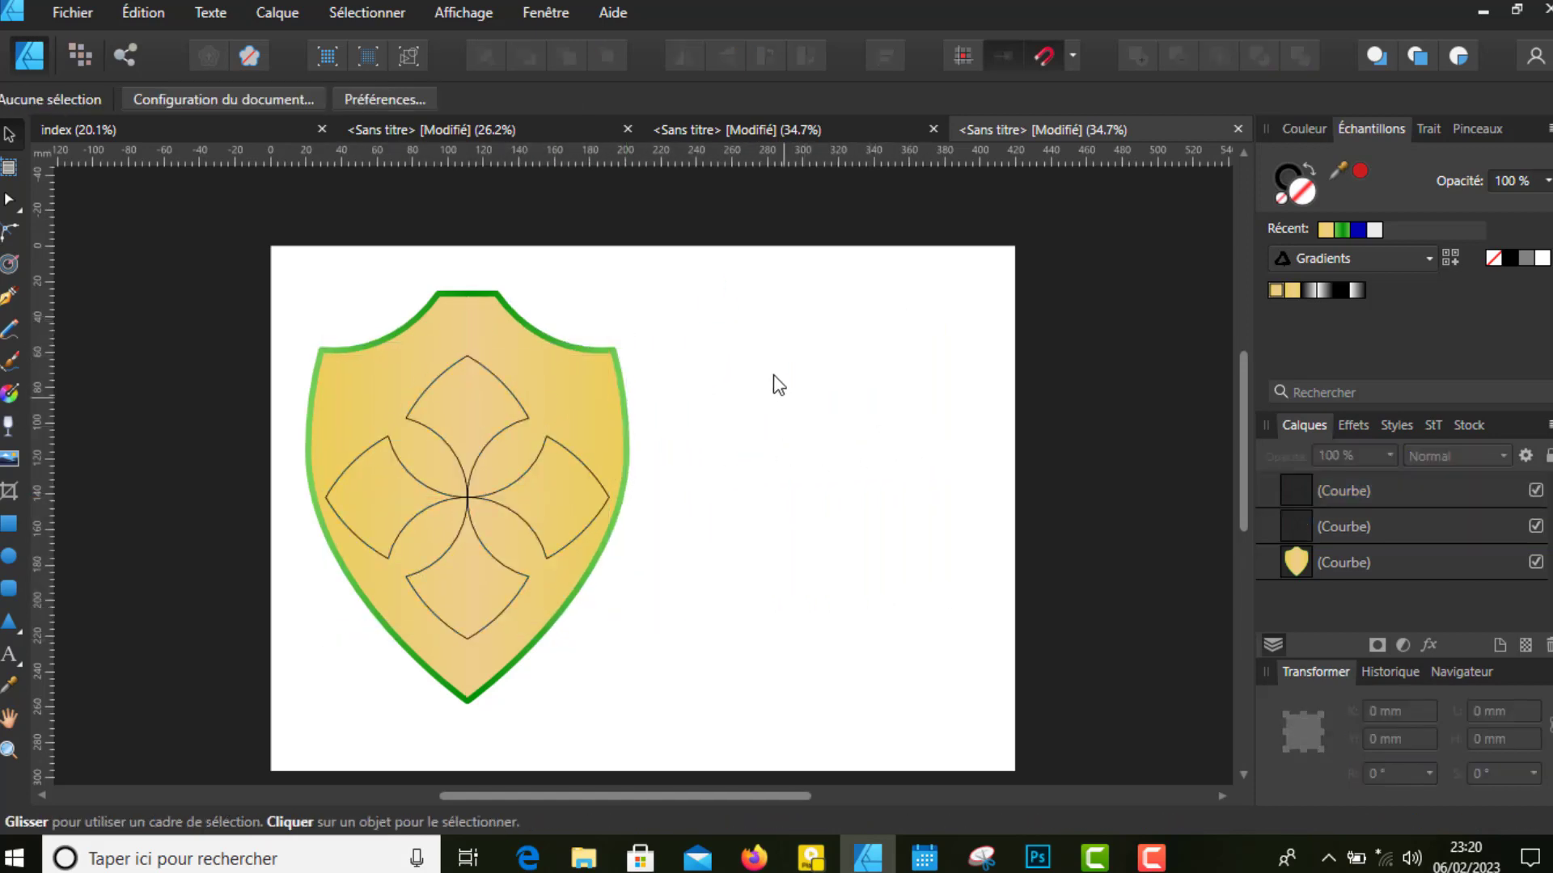
mouse_move(745, 263)
left_mouse_down()
mouse_move(176, 801)
mouse_move(152, 774)
left_mouse_up()
left_click_drag(380, 534, 549, 480)
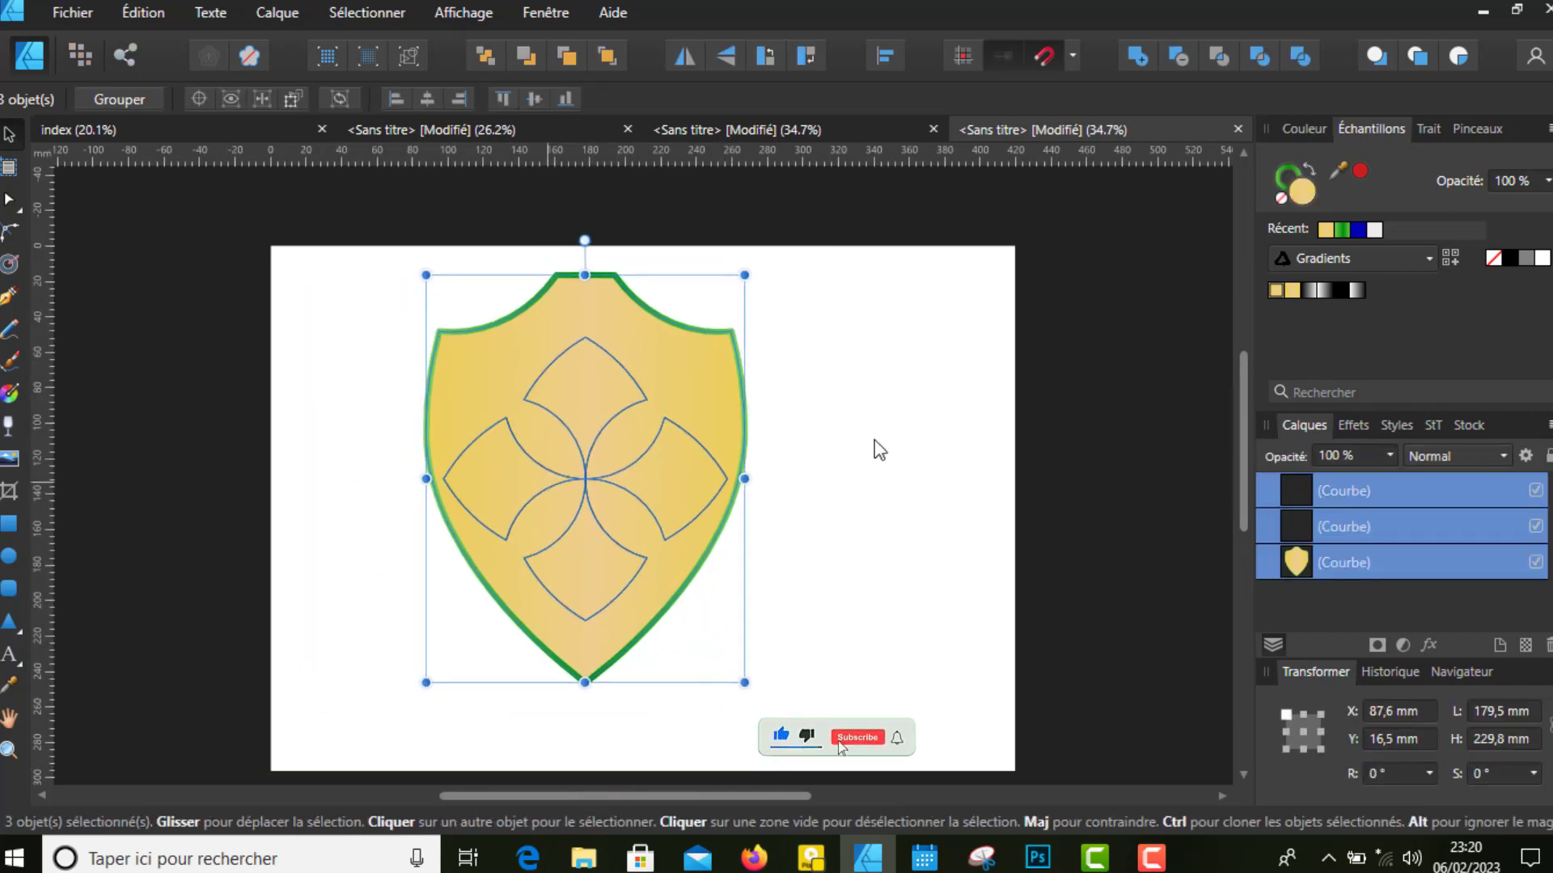
left_click(920, 430)
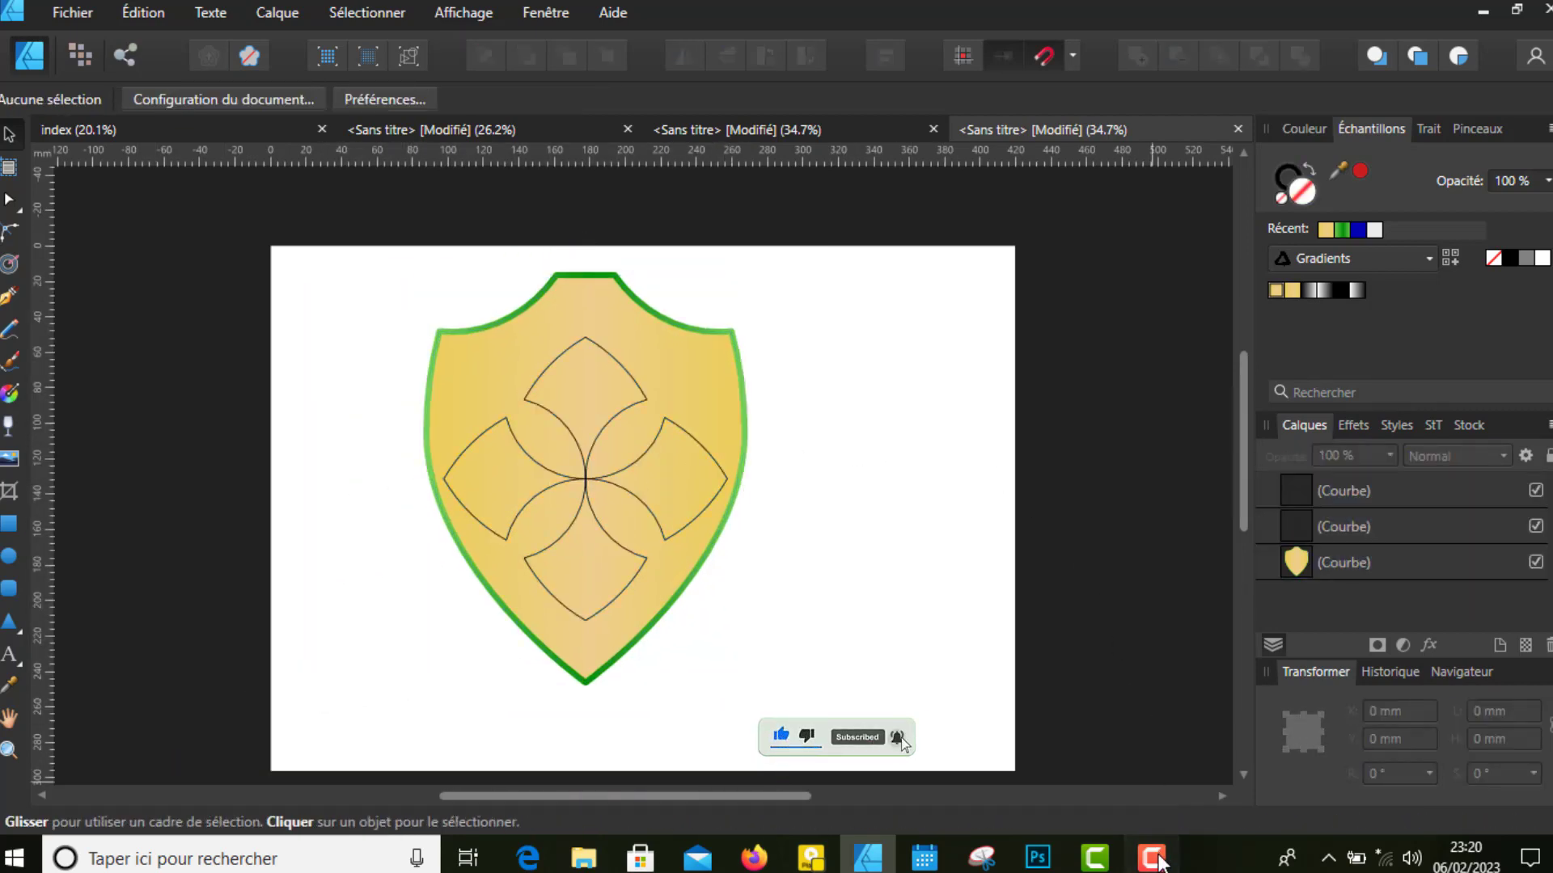